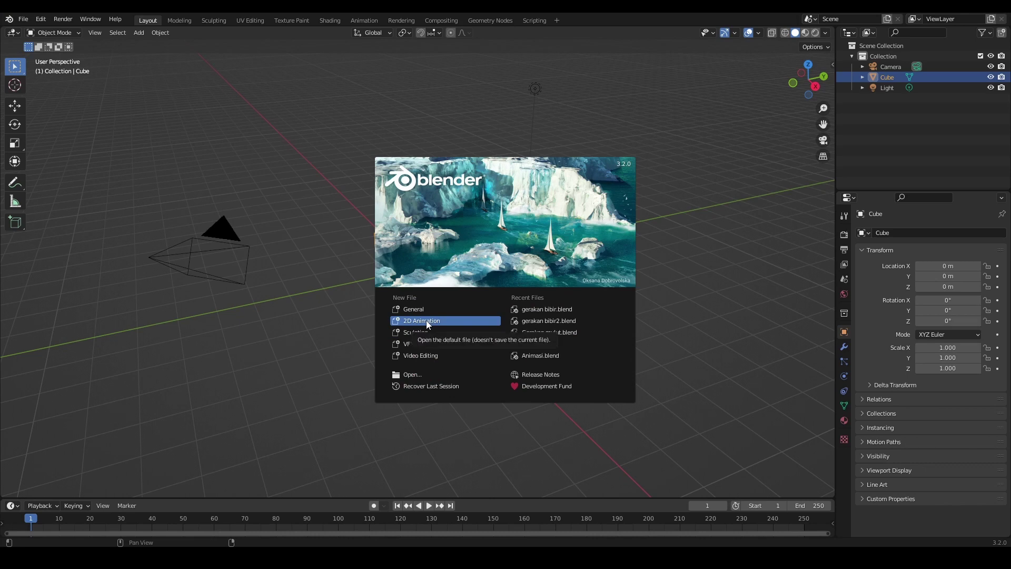
Create a new 2D Animation file and choose the Pen brush for drawing
{"action": "left_click", "coordinate": [426, 320]}
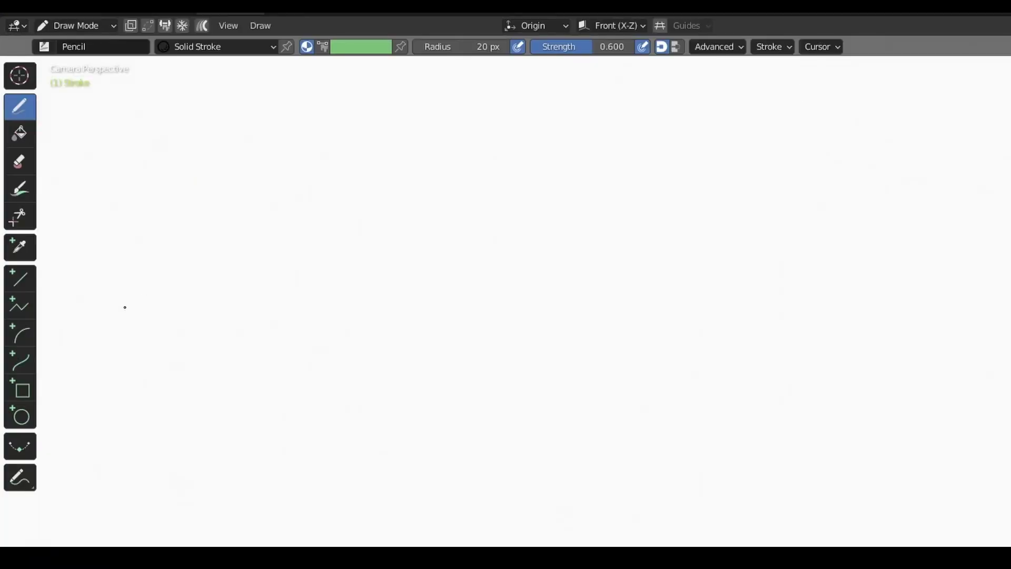
{"action": "left_click", "coordinate": [43, 46]}
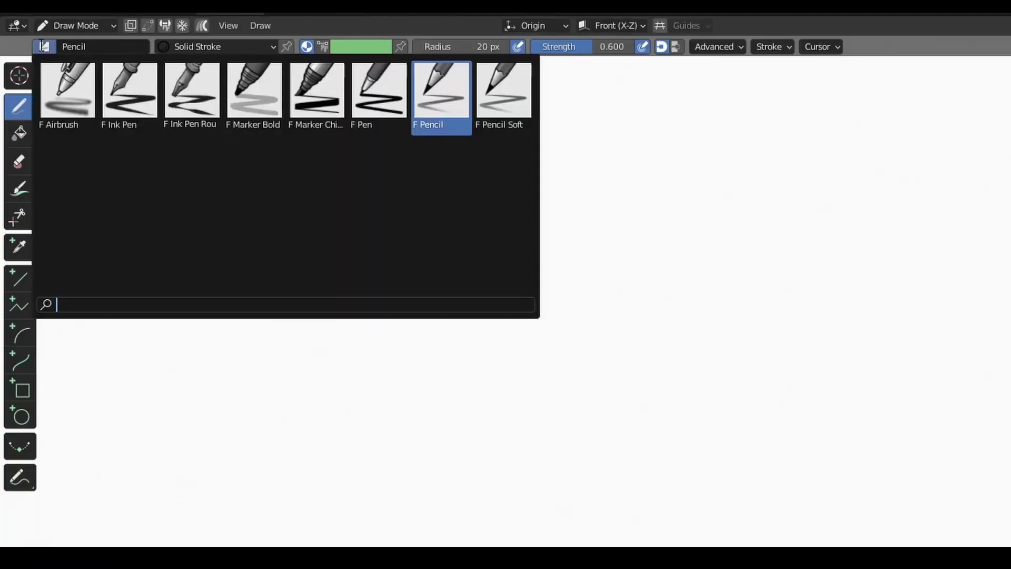
{"action": "left_click", "coordinate": [379, 117]}
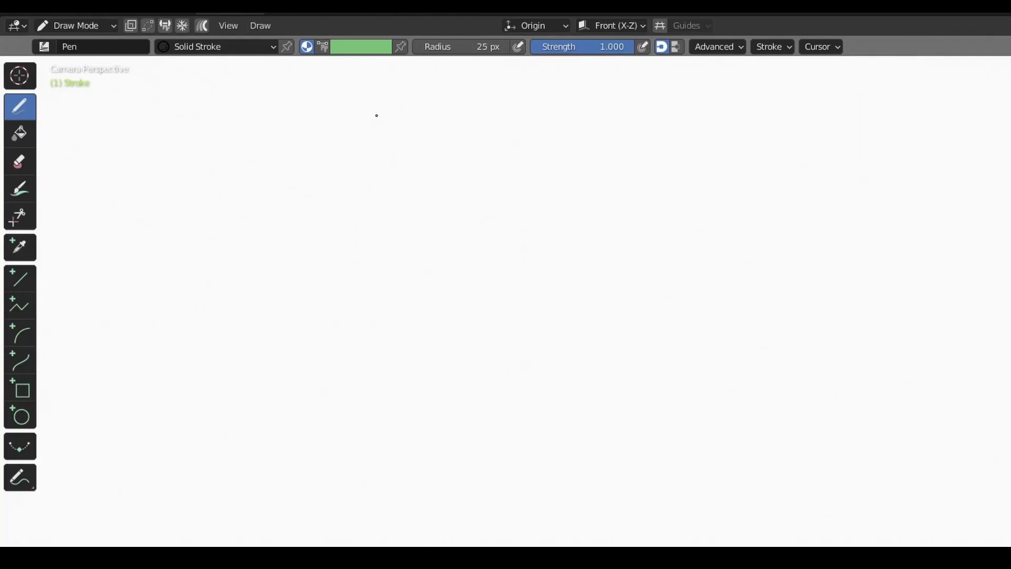
{"action": "left_click_drag", "start_coordinate": [378, 115], "coordinate": [588, 339]}
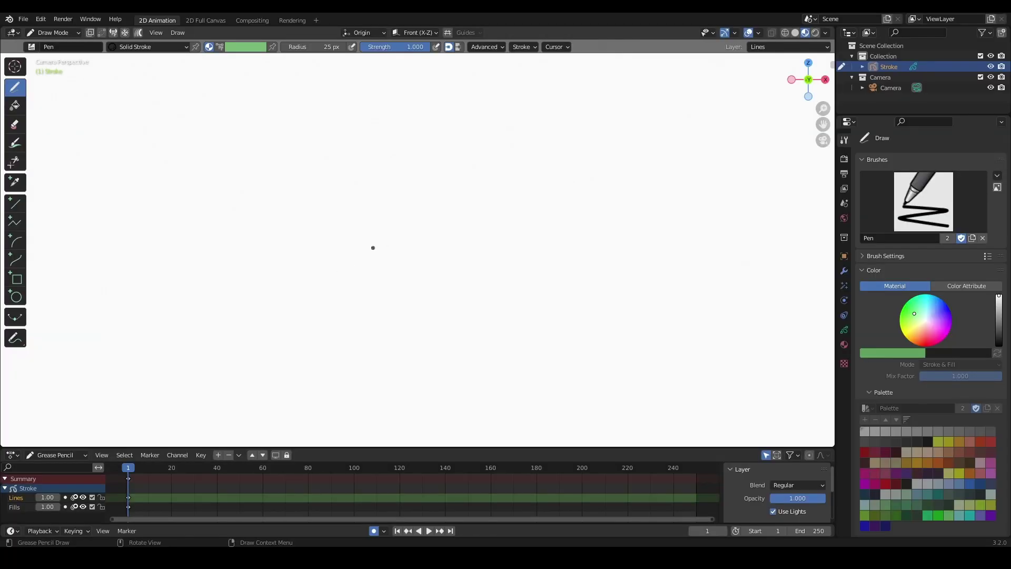
Enable Stabilize Stroke for the Pen brush and try it out with test strokes on the canvas
{"action": "left_click", "coordinate": [524, 46]}
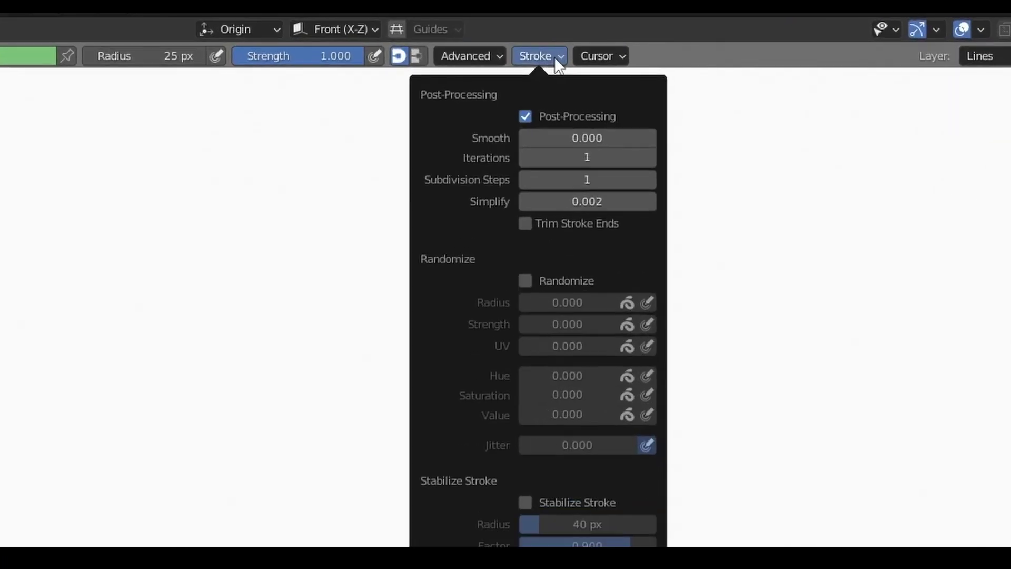
{"action": "left_click", "coordinate": [526, 502]}
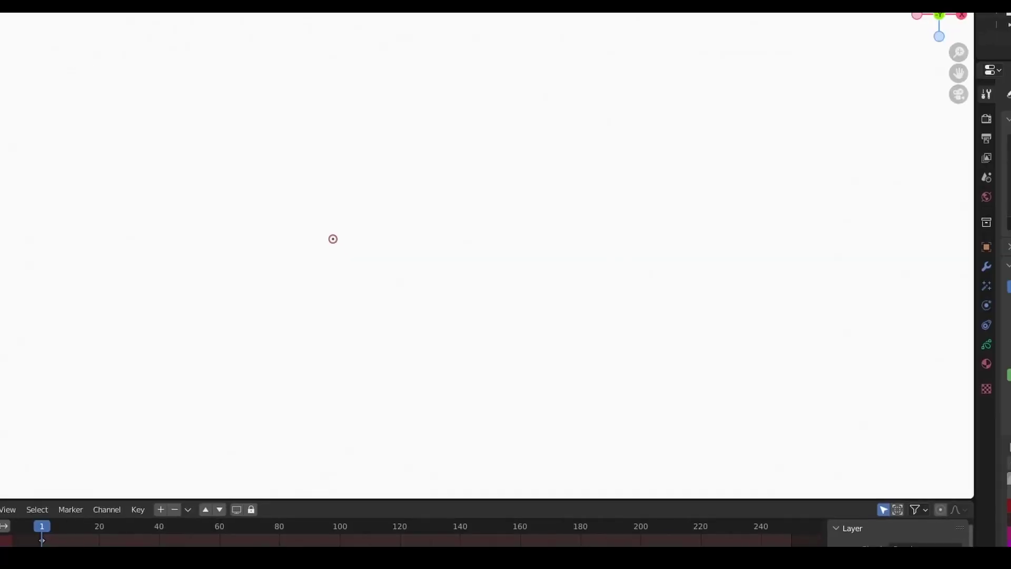
{"action": "mouse_move", "coordinate": [348, 250]}
{"action": "left_mouse_down"}
{"action": "mouse_move", "coordinate": [361, 245]}
{"action": "mouse_move", "coordinate": [323, 210]}
{"action": "mouse_move", "coordinate": [331, 214]}
{"action": "left_mouse_up"}
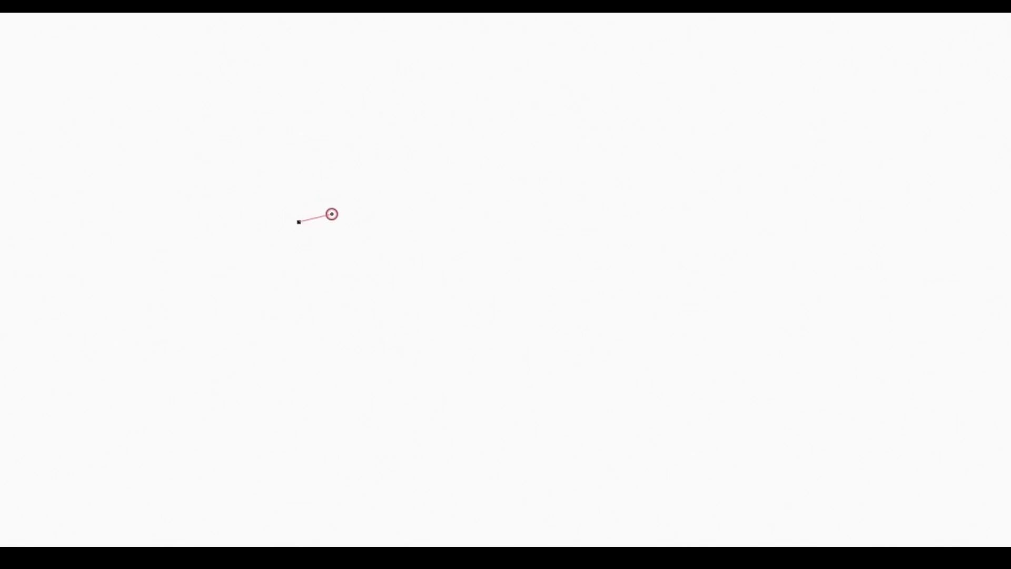
{"action": "mouse_move", "coordinate": [332, 214]}
{"action": "left_mouse_down"}
{"action": "mouse_move", "coordinate": [457, 142]}
{"action": "mouse_move", "coordinate": [483, 161]}
{"action": "mouse_move", "coordinate": [538, 142]}
{"action": "mouse_move", "coordinate": [569, 160]}
{"action": "mouse_move", "coordinate": [537, 199]}
{"action": "mouse_move", "coordinate": [603, 189]}
{"action": "mouse_move", "coordinate": [553, 219]}
{"action": "mouse_move", "coordinate": [572, 213]}
{"action": "left_mouse_up"}
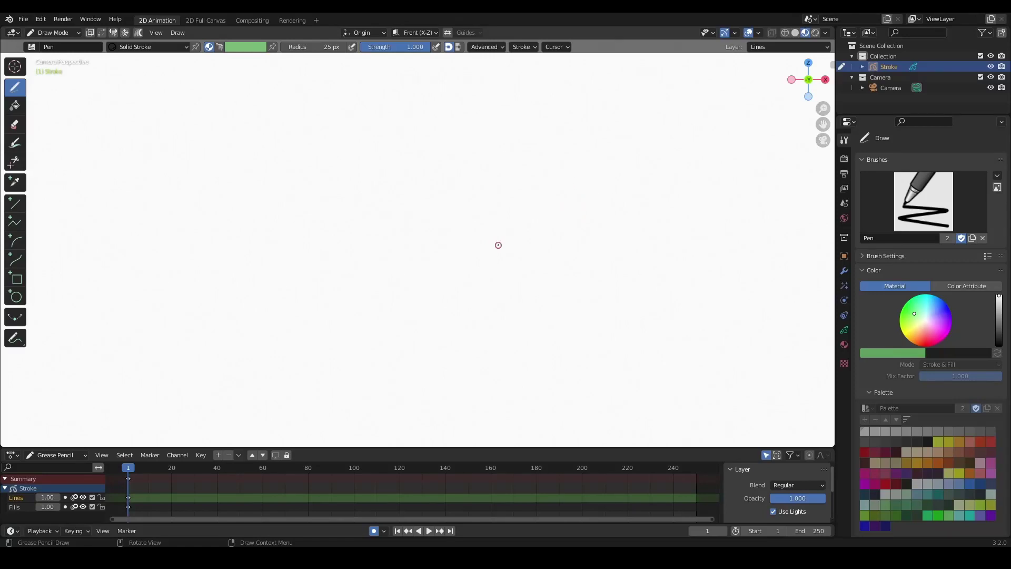
Rename the Lines layer of the Stroke object as "Garis bibir"
{"action": "left_click", "coordinate": [845, 331]}
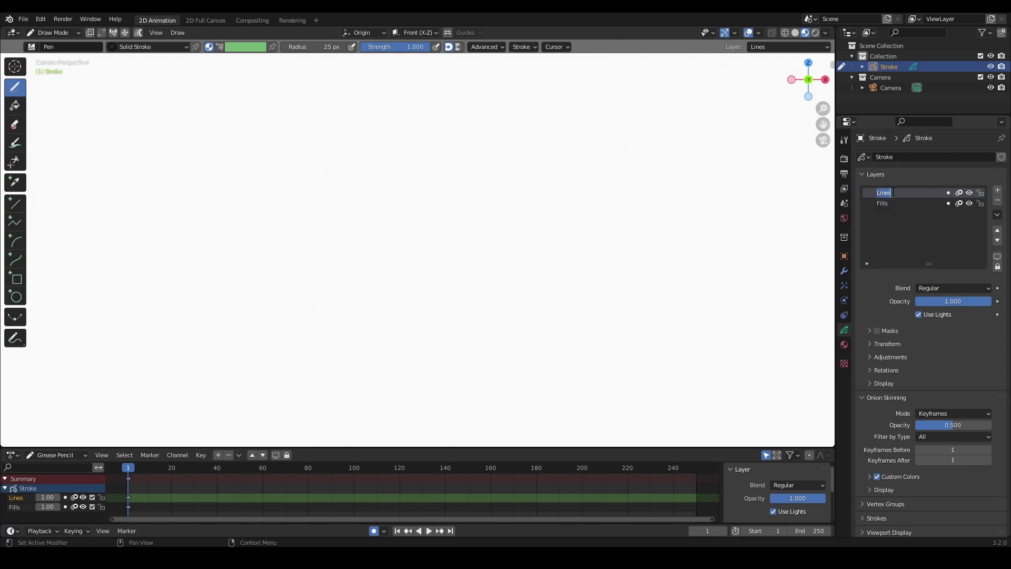
{"action": "type", "text": "Garis bibir"}
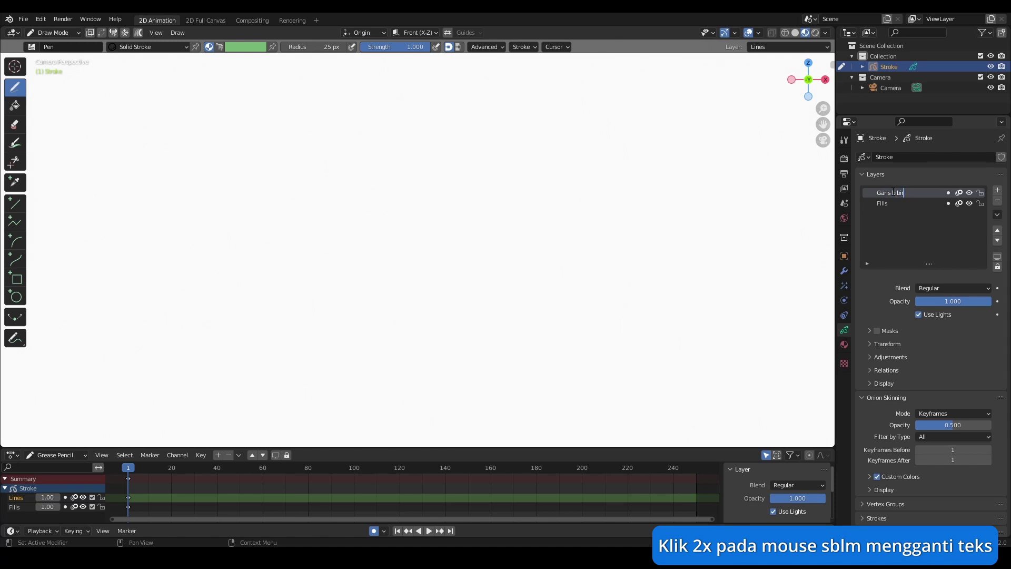
{"action": "left_click", "coordinate": [894, 244]}
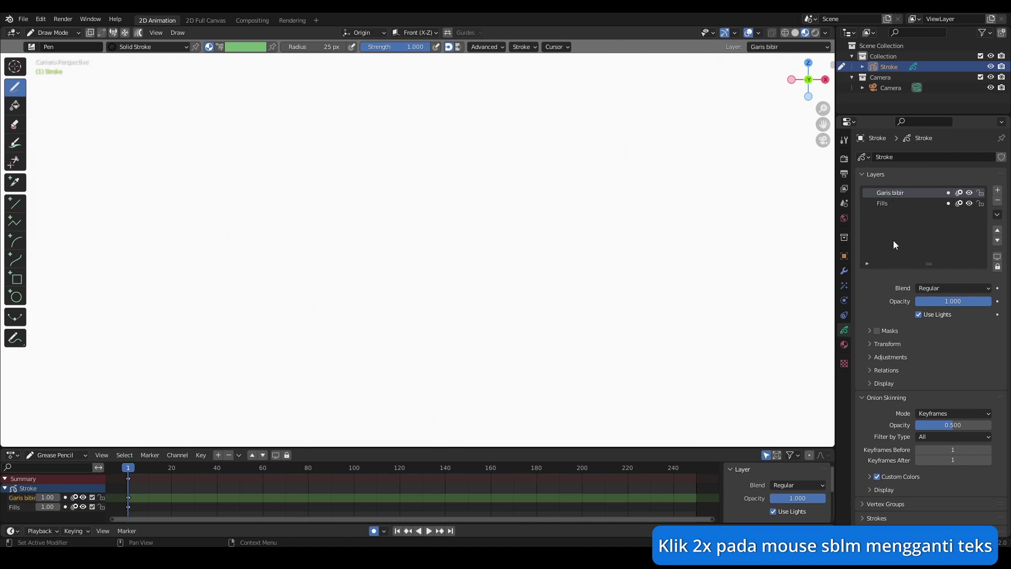
Rename the Solid Stroke material as "Garis hitam"
{"action": "left_click", "coordinate": [844, 345]}
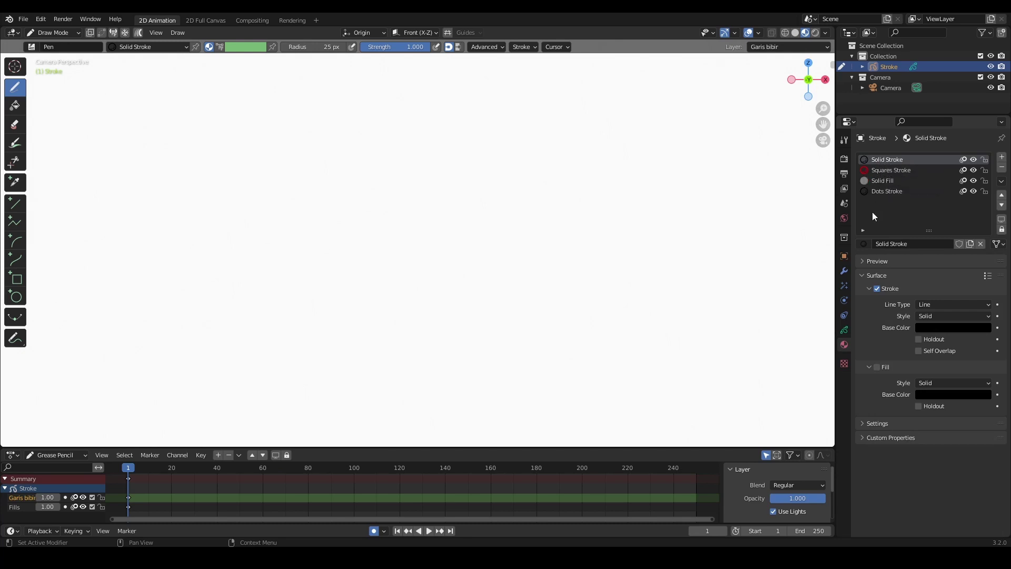
{"action": "double_click", "coordinate": [898, 160]}
{"action": "type", "text": "Garis hitam"}
{"action": "key", "text": "Return"}
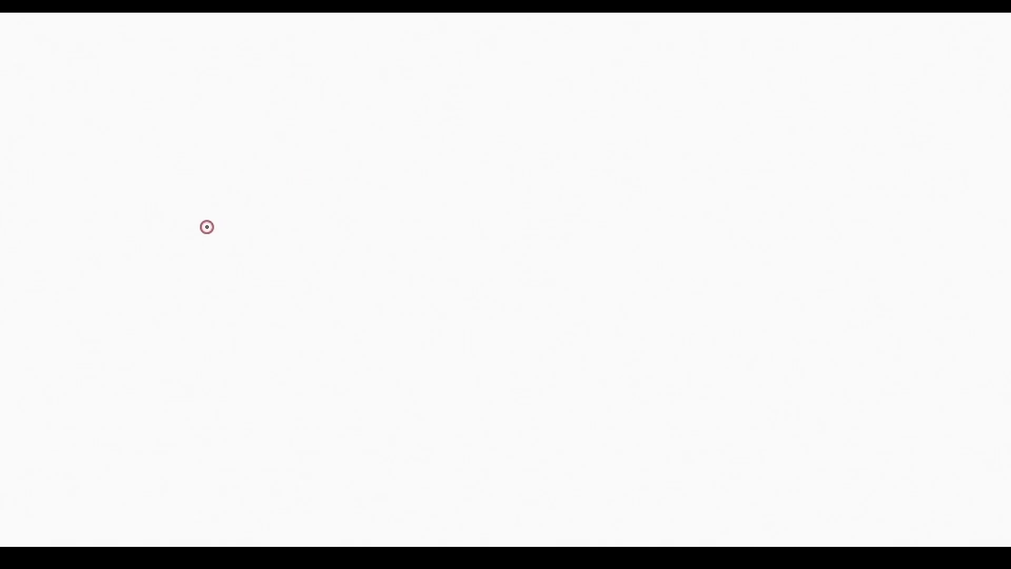
Draw a wide lip outline on frame 1 and a closed-mouth line from corner to corner on frame 13
{"action": "mouse_move", "coordinate": [207, 227]}
{"action": "left_mouse_down"}
{"action": "mouse_move", "coordinate": [331, 158]}
{"action": "mouse_move", "coordinate": [402, 103]}
{"action": "mouse_move", "coordinate": [444, 90]}
{"action": "mouse_move", "coordinate": [479, 118]}
{"action": "mouse_move", "coordinate": [572, 102]}
{"action": "mouse_move", "coordinate": [609, 158]}
{"action": "mouse_move", "coordinate": [711, 258]}
{"action": "mouse_move", "coordinate": [650, 258]}
{"action": "mouse_move", "coordinate": [434, 327]}
{"action": "mouse_move", "coordinate": [169, 210]}
{"action": "left_mouse_up"}
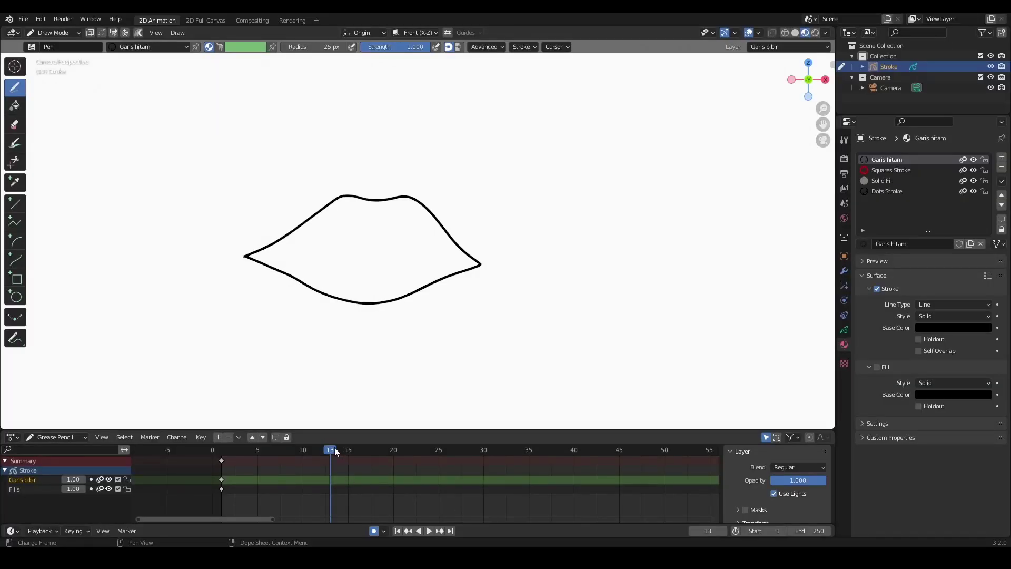
{"action": "scroll", "coordinate": [350, 367], "scroll_direction": "up", "scroll_amount": 2}
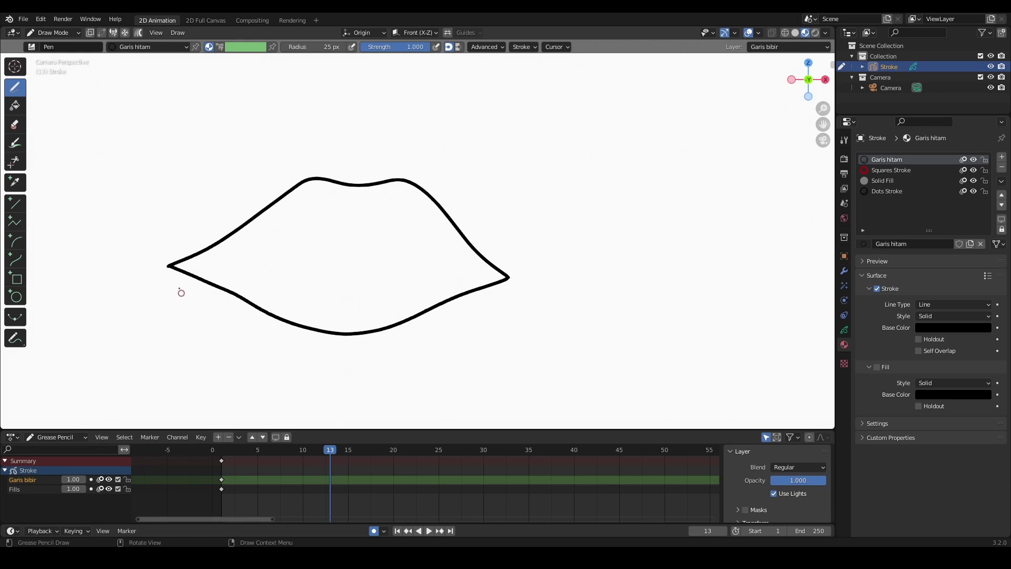
{"action": "mouse_move", "coordinate": [170, 265]}
{"action": "left_mouse_down"}
{"action": "mouse_move", "coordinate": [311, 244]}
{"action": "mouse_move", "coordinate": [350, 264]}
{"action": "mouse_move", "coordinate": [385, 242]}
{"action": "mouse_move", "coordinate": [479, 276]}
{"action": "mouse_move", "coordinate": [527, 276]}
{"action": "left_mouse_up"}
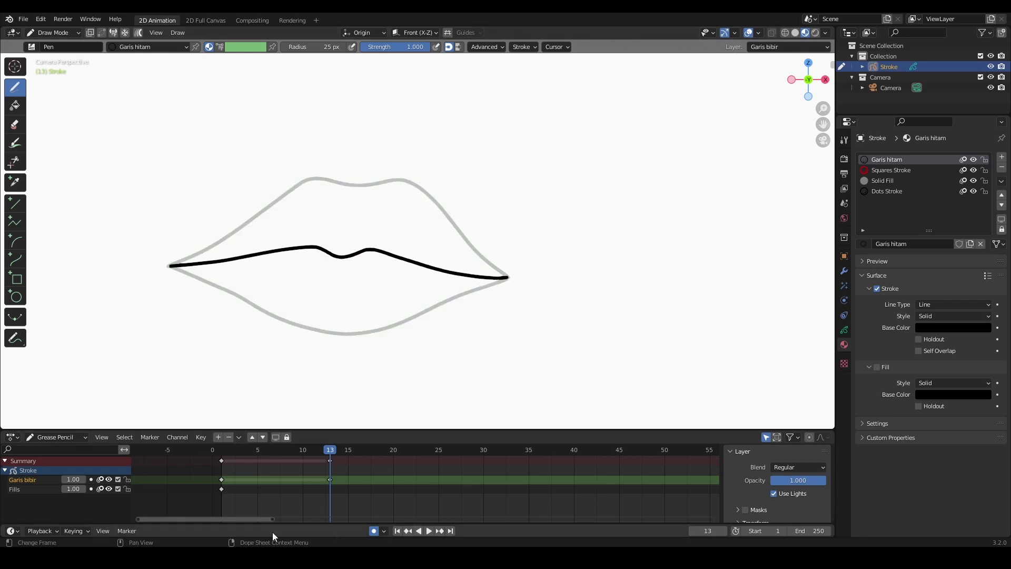
Set the animation's end frame to 15 and magnify the timeline so that frames 1 to 15 fill it
{"action": "left_click", "coordinate": [821, 531]}
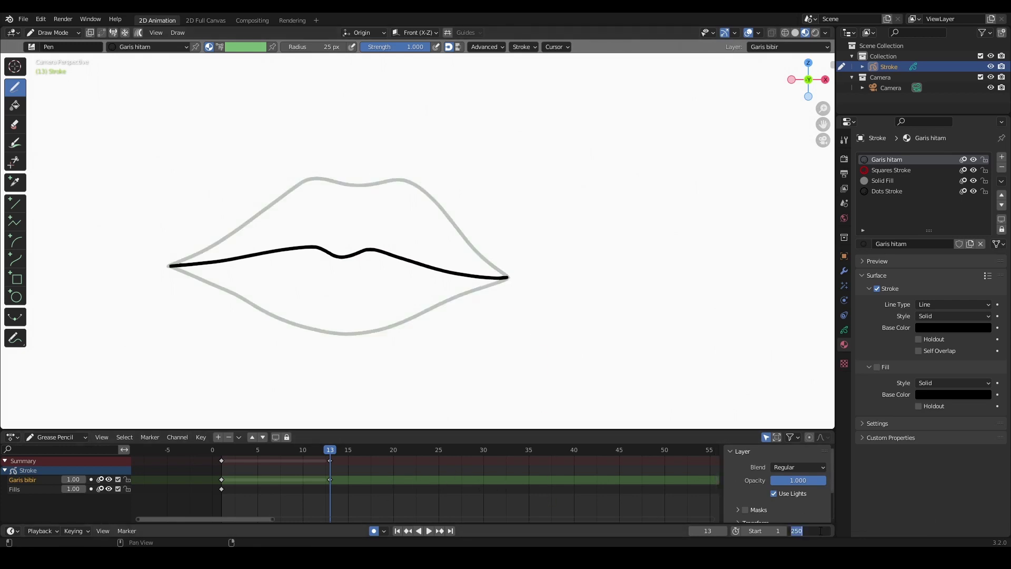
{"action": "type", "text": "15"}
{"action": "key", "text": "Return"}
{"action": "left_click_drag", "start_coordinate": [712, 520], "coordinate": [446, 522]}
{"action": "left_click_drag", "start_coordinate": [138, 520], "coordinate": [246, 514]}
{"action": "left_click_drag", "start_coordinate": [718, 522], "coordinate": [501, 523]}
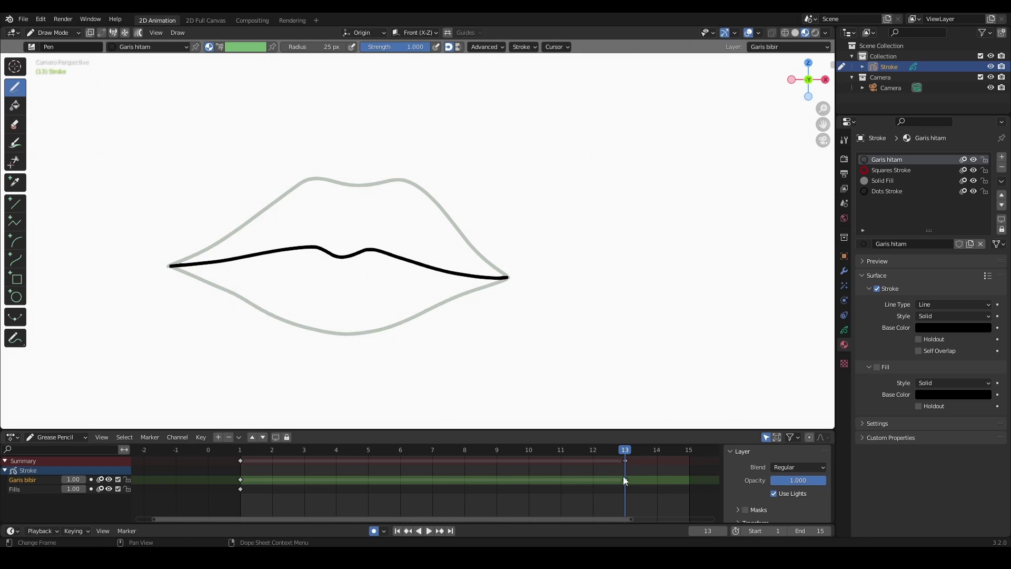
On frame 11, draw a narrow lip outline around the closed-mouth line, within the wide outline
{"action": "left_click", "coordinate": [561, 449]}
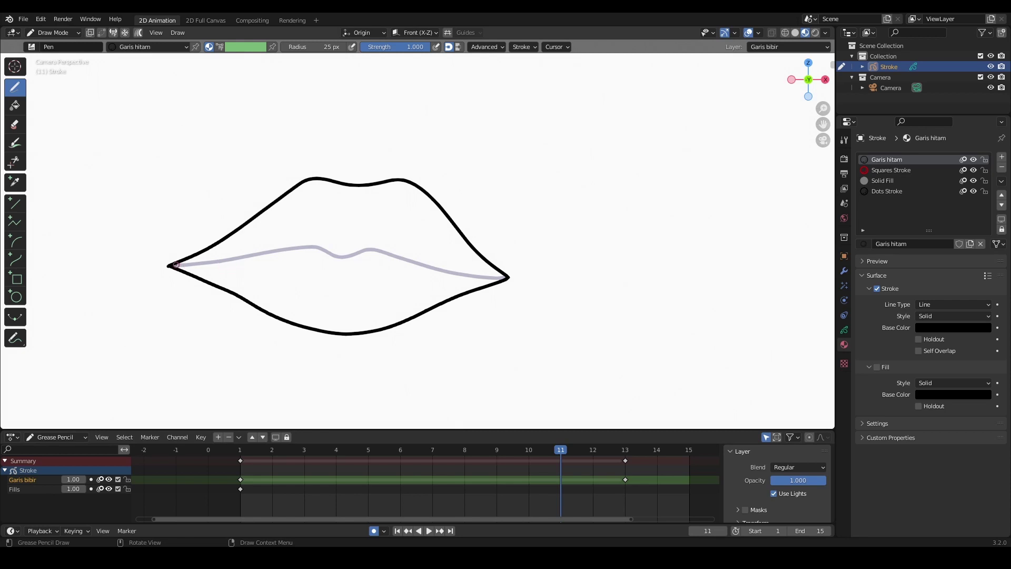
{"action": "mouse_move", "coordinate": [171, 265]}
{"action": "left_mouse_down"}
{"action": "mouse_move", "coordinate": [330, 226]}
{"action": "mouse_move", "coordinate": [382, 224]}
{"action": "mouse_move", "coordinate": [507, 276]}
{"action": "mouse_move", "coordinate": [366, 291]}
{"action": "mouse_move", "coordinate": [220, 277]}
{"action": "mouse_move", "coordinate": [156, 260]}
{"action": "left_mouse_up"}
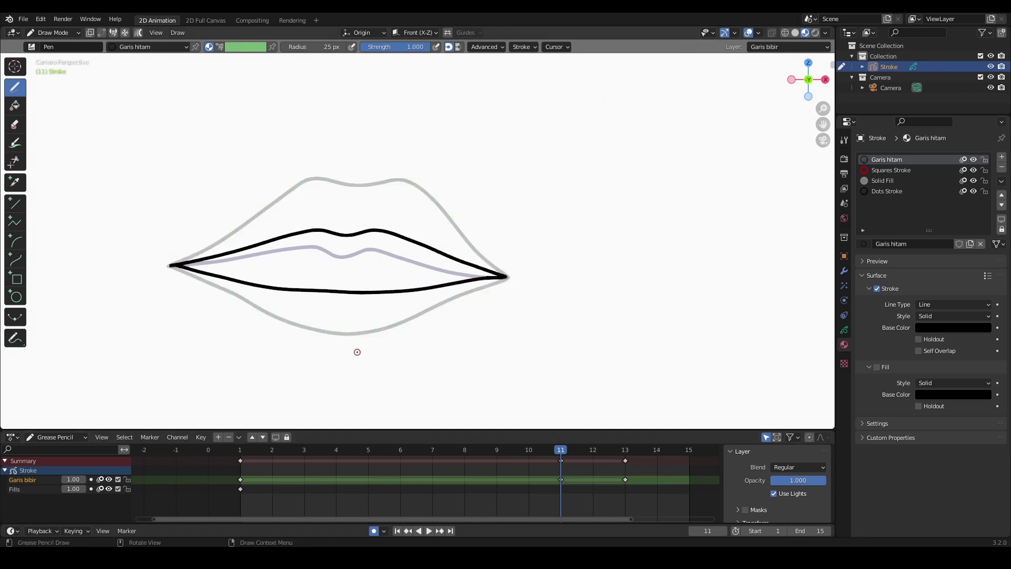
{"action": "scroll", "coordinate": [356, 350], "scroll_direction": "up", "scroll_amount": 2}
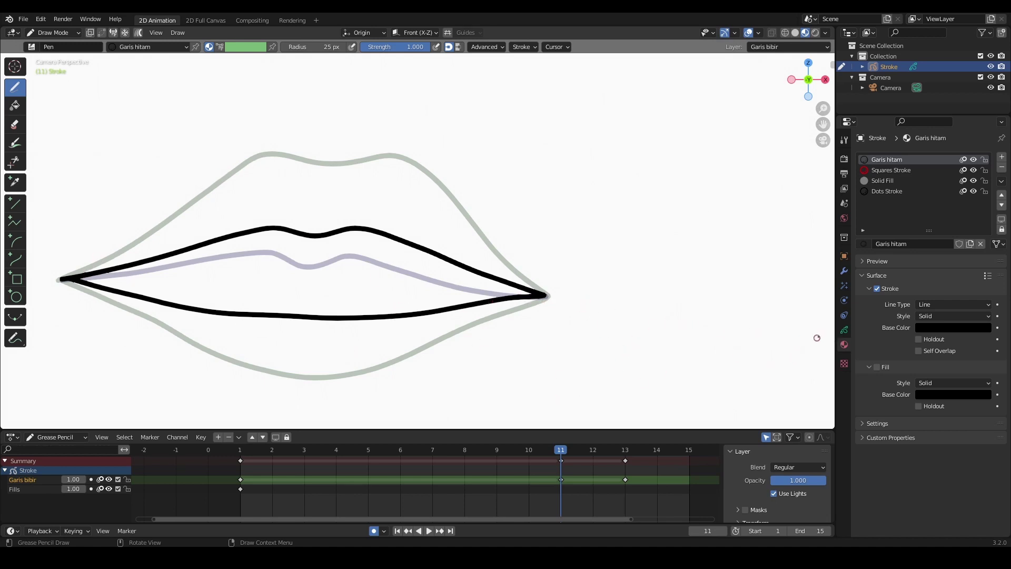
Set the onion skinning opacity of the Stroke object to 0.459
{"action": "left_click", "coordinate": [844, 331]}
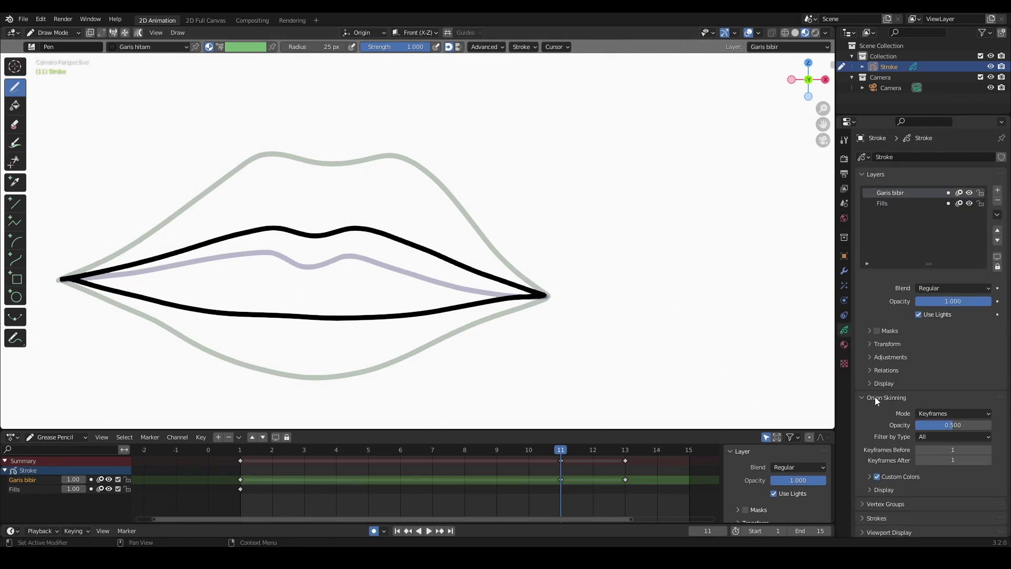
{"action": "scroll", "coordinate": [889, 401], "scroll_direction": "down", "scroll_amount": 1}
{"action": "mouse_move", "coordinate": [946, 409]}
{"action": "left_mouse_down"}
{"action": "mouse_move", "coordinate": [990, 407]}
{"action": "mouse_move", "coordinate": [916, 408]}
{"action": "mouse_move", "coordinate": [950, 408]}
{"action": "left_mouse_up"}
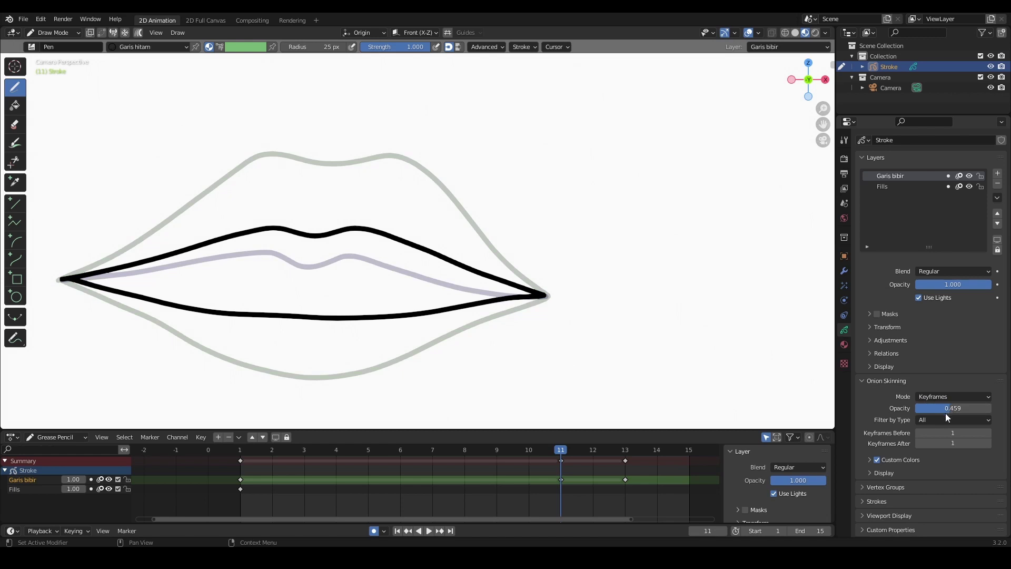
Change the onion skinning custom colors to bright green for Before and bright blue for After
{"action": "left_click", "coordinate": [905, 460]}
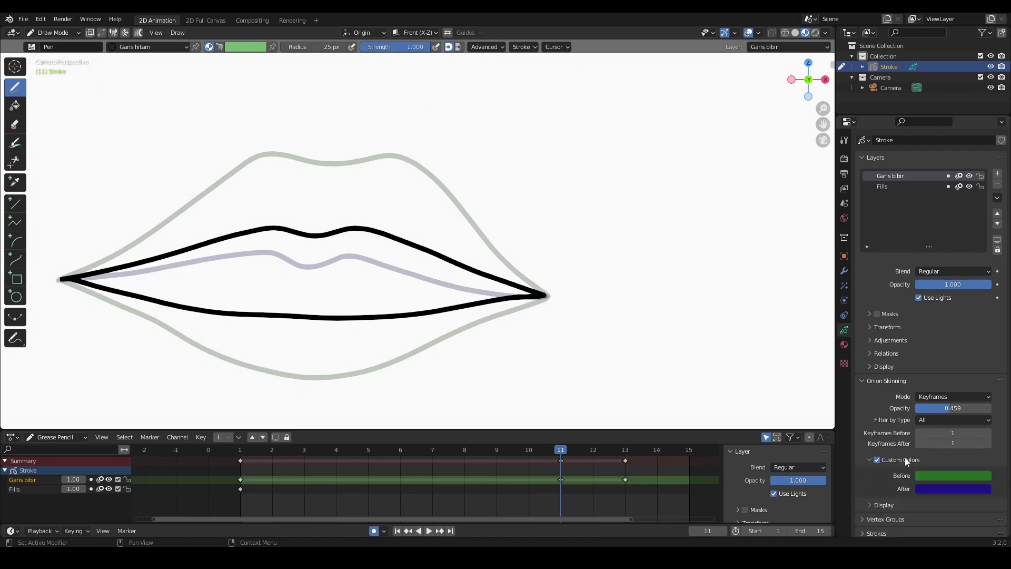
{"action": "left_click", "coordinate": [930, 477]}
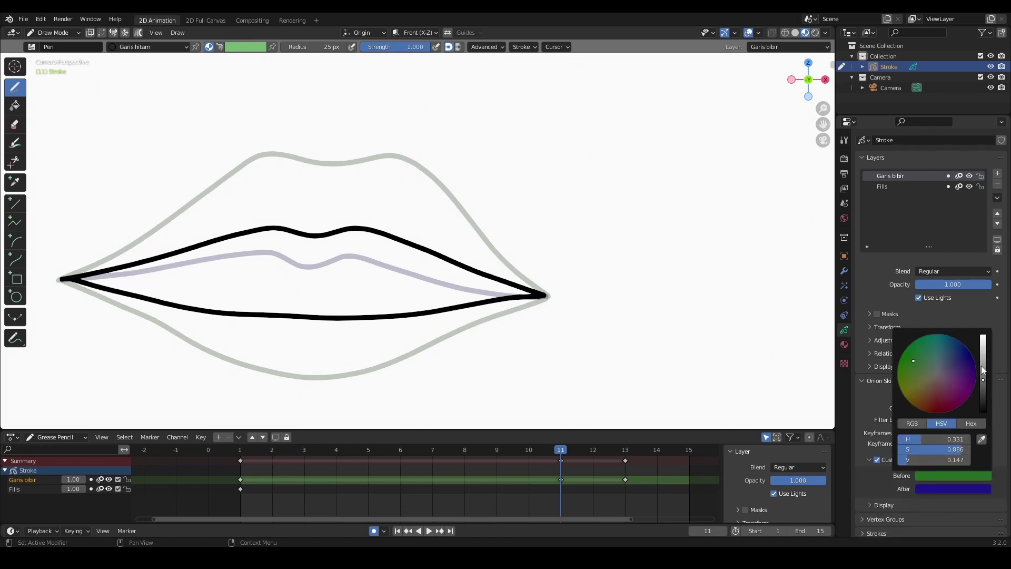
{"action": "left_click_drag", "start_coordinate": [983, 371], "coordinate": [983, 337]}
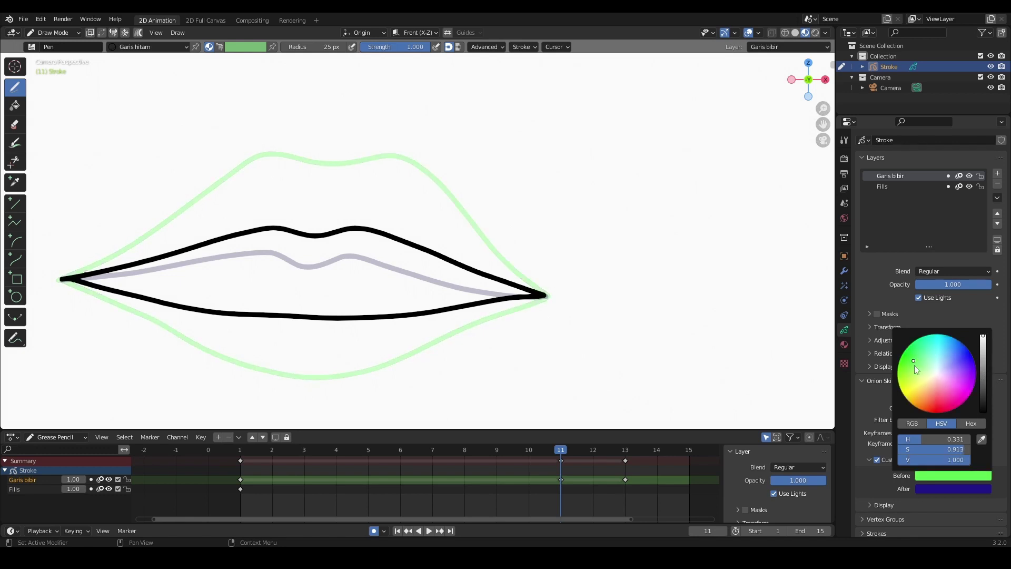
{"action": "left_click", "coordinate": [931, 488]}
{"action": "mouse_move", "coordinate": [984, 392]}
{"action": "left_mouse_down"}
{"action": "mouse_move", "coordinate": [983, 349]}
{"action": "mouse_move", "coordinate": [966, 371]}
{"action": "mouse_move", "coordinate": [955, 357]}
{"action": "left_mouse_up"}
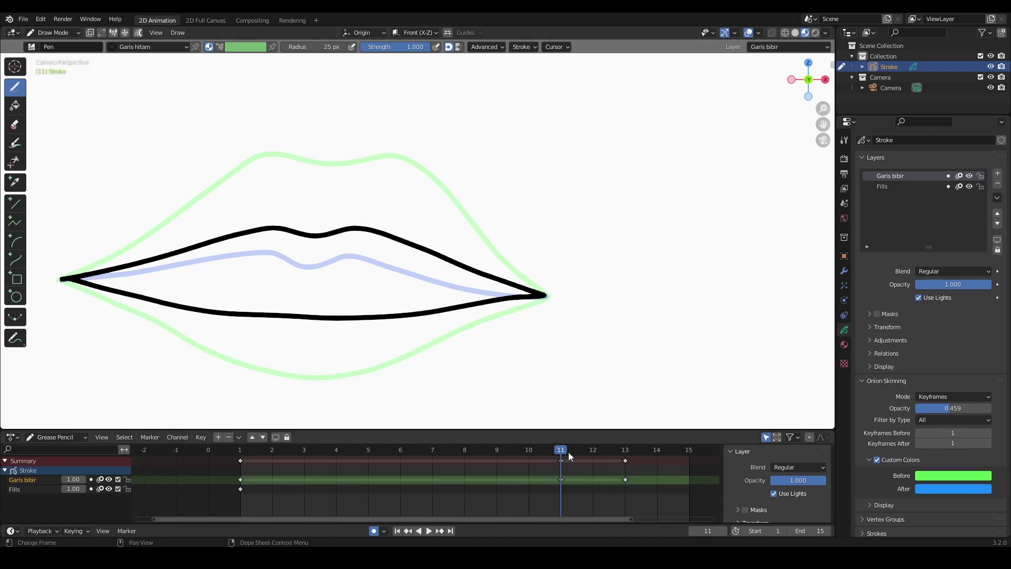
{"action": "left_click", "coordinate": [960, 480]}
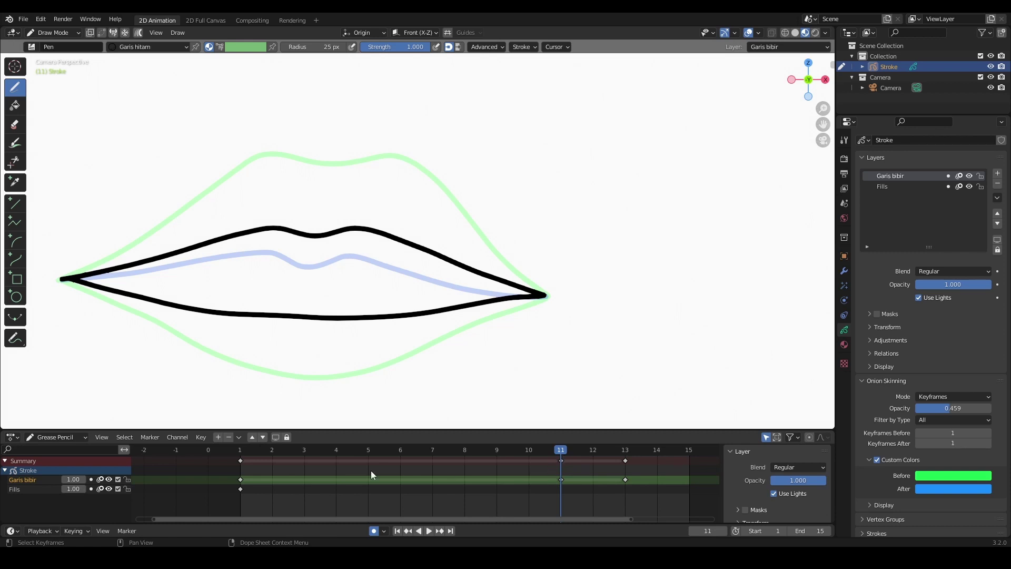
On frame 6, use the Interpolate tool to create an in-between lip shape from the keyframes at frames 1 and 11
{"action": "left_click", "coordinate": [240, 450]}
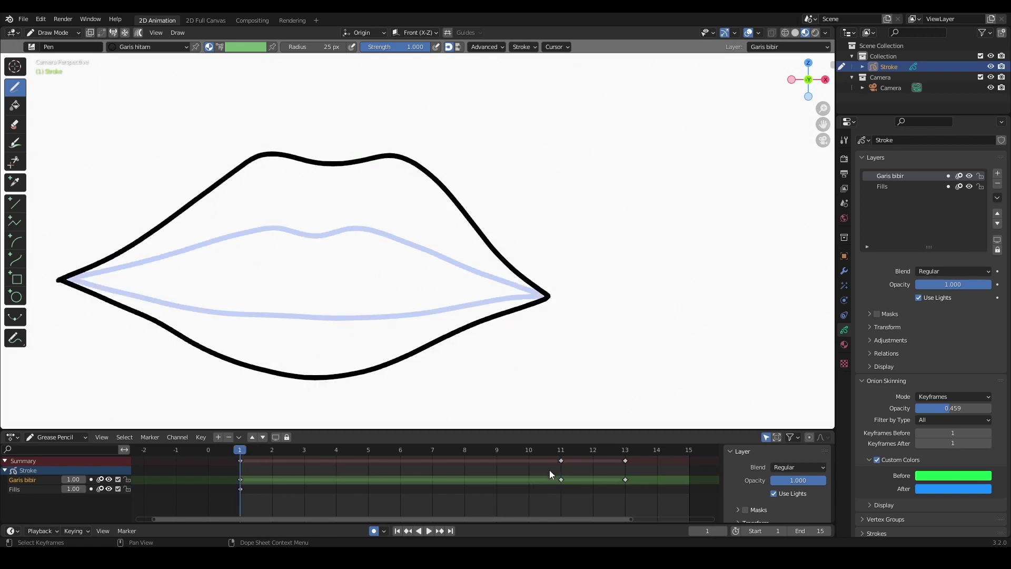
{"action": "left_click", "coordinate": [559, 452]}
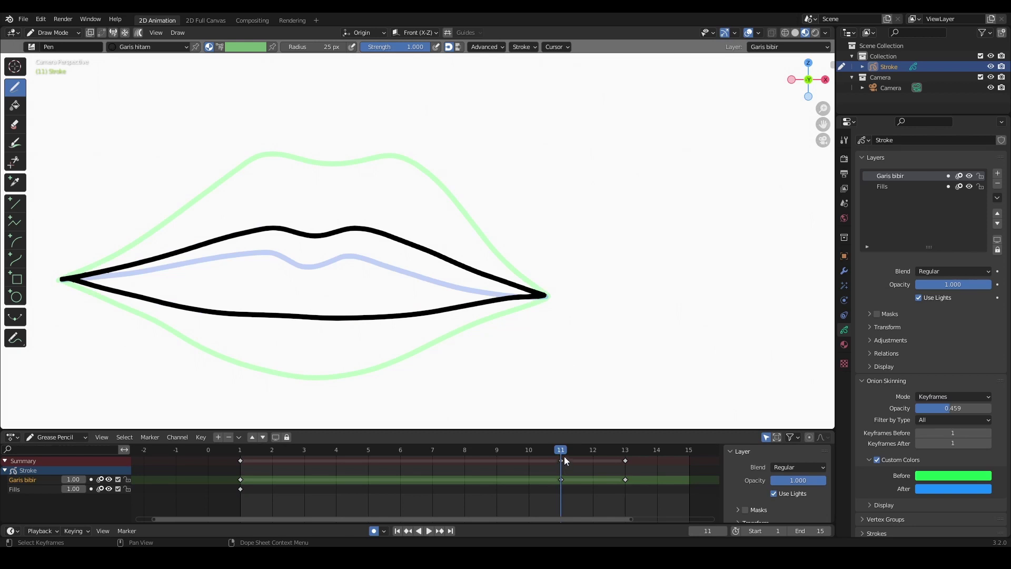
{"action": "left_click_drag", "start_coordinate": [562, 450], "coordinate": [393, 455]}
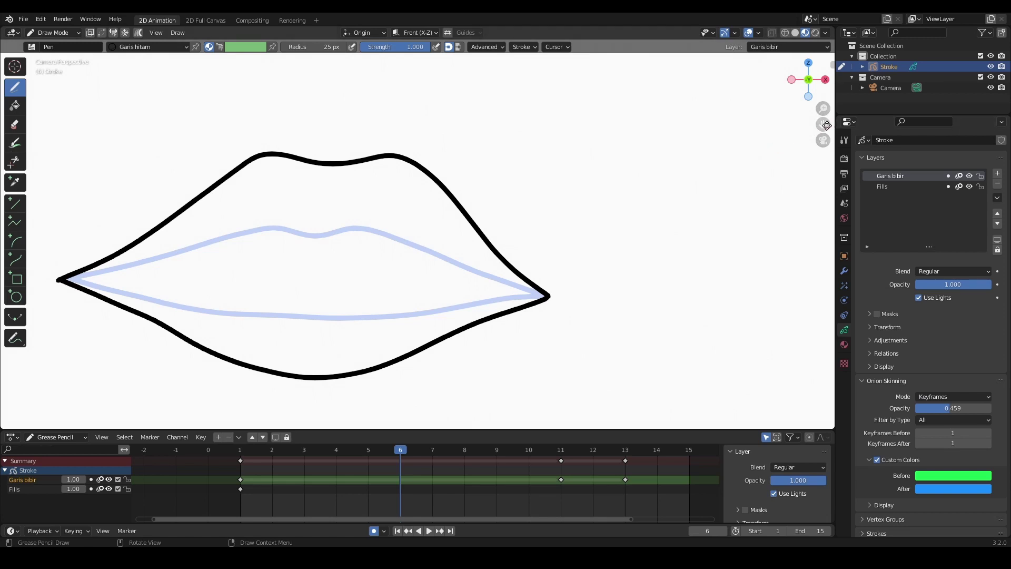
{"action": "left_click_drag", "start_coordinate": [824, 124], "coordinate": [842, 84]}
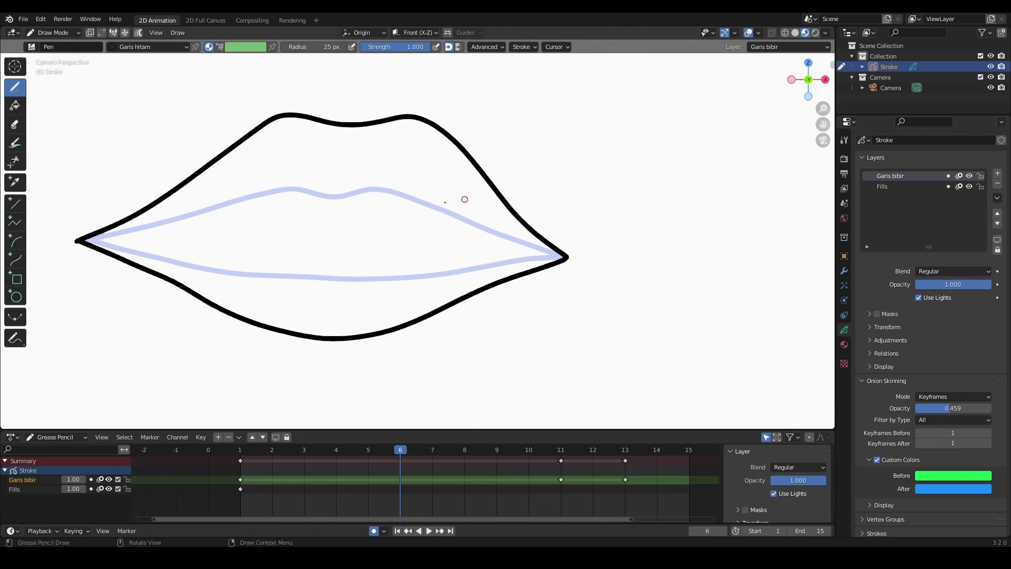
{"action": "left_click", "coordinate": [17, 320]}
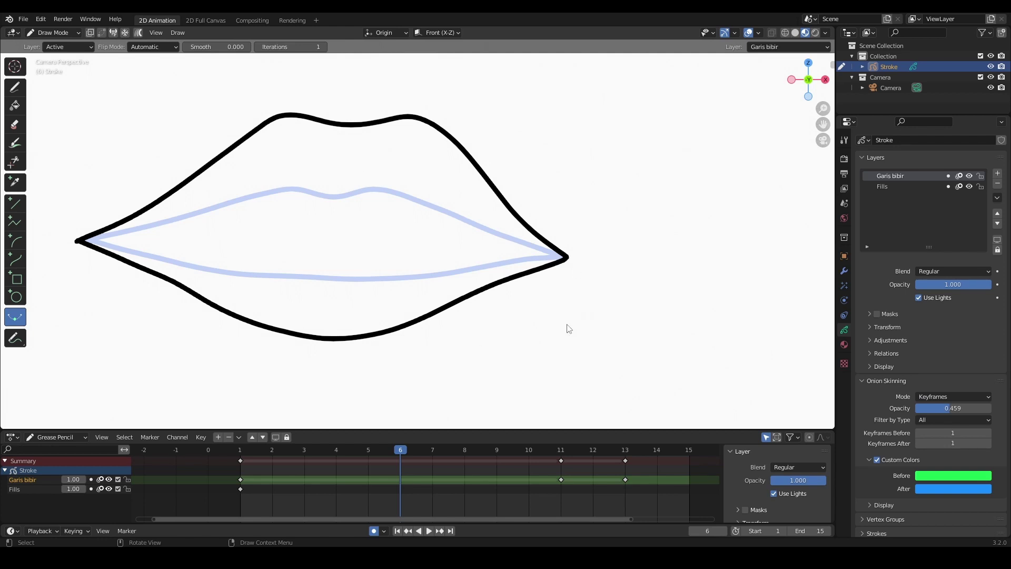
{"action": "mouse_move", "coordinate": [569, 328]}
{"action": "left_mouse_down"}
{"action": "mouse_move", "coordinate": [578, 323]}
{"action": "mouse_move", "coordinate": [489, 335]}
{"action": "left_mouse_up"}
{"action": "left_click_drag", "start_coordinate": [468, 337], "coordinate": [435, 340]}
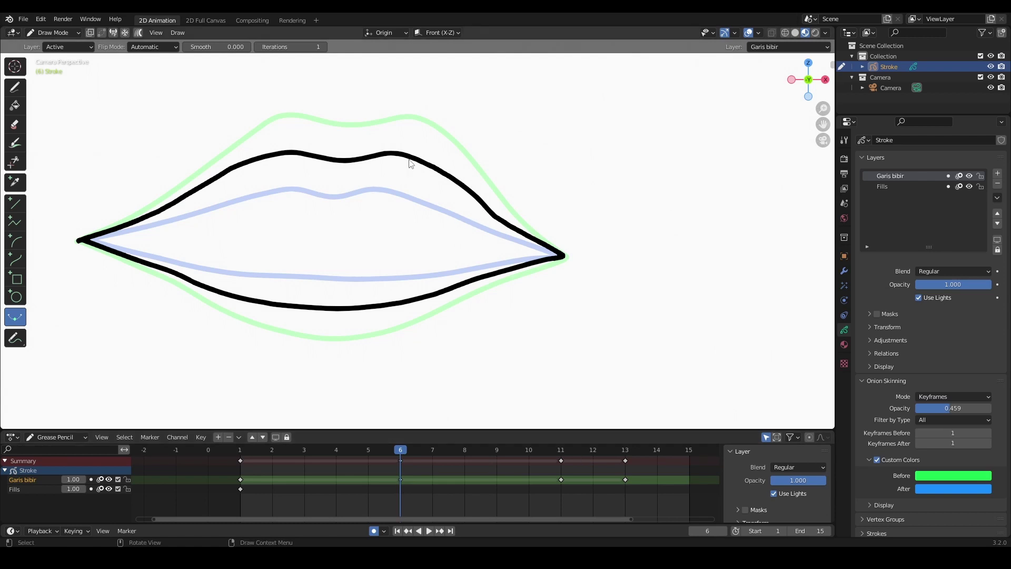
In Sculpt Mode, smooth the frame 6 lip outline using the Smooth brush with a 48 px radius
{"action": "left_click", "coordinate": [38, 34]}
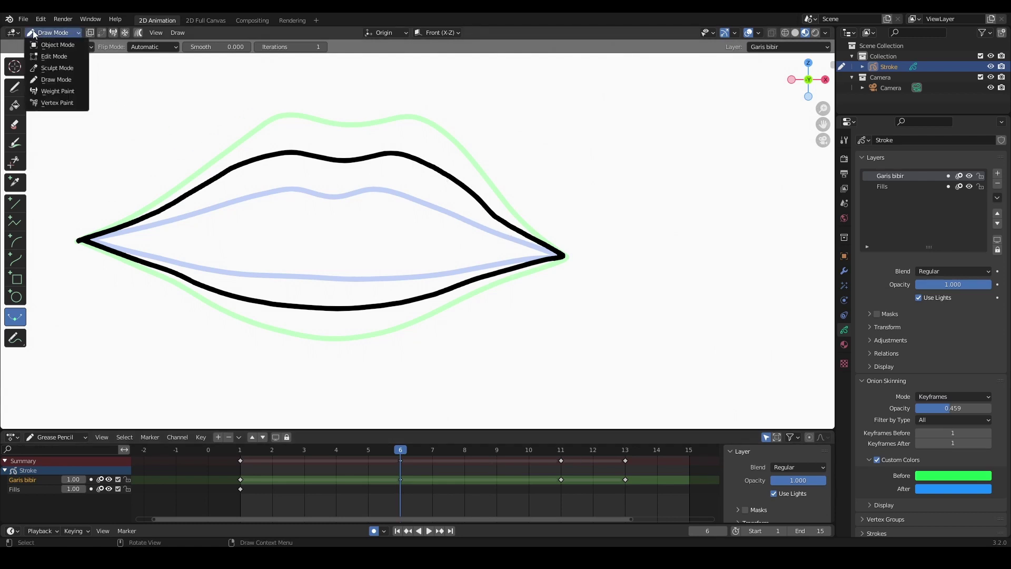
{"action": "left_click", "coordinate": [45, 69]}
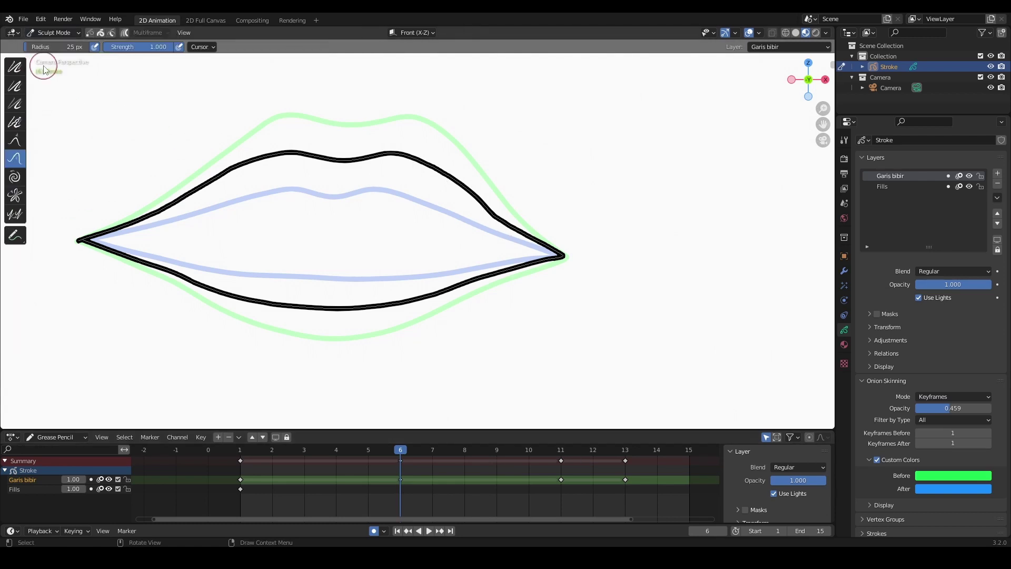
{"action": "left_click", "coordinate": [16, 69]}
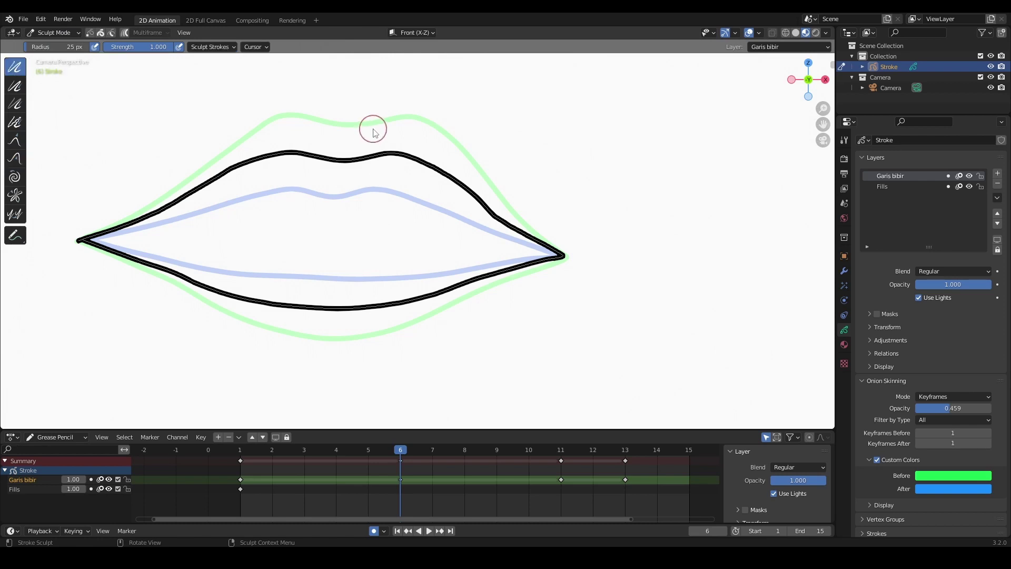
{"action": "key", "text": "f"}
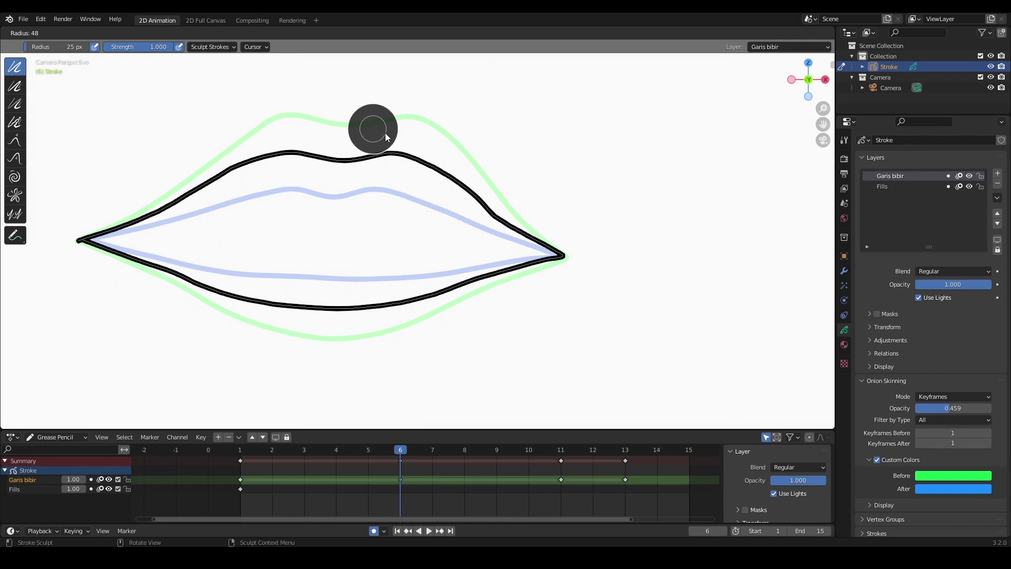
{"action": "left_click", "coordinate": [386, 137]}
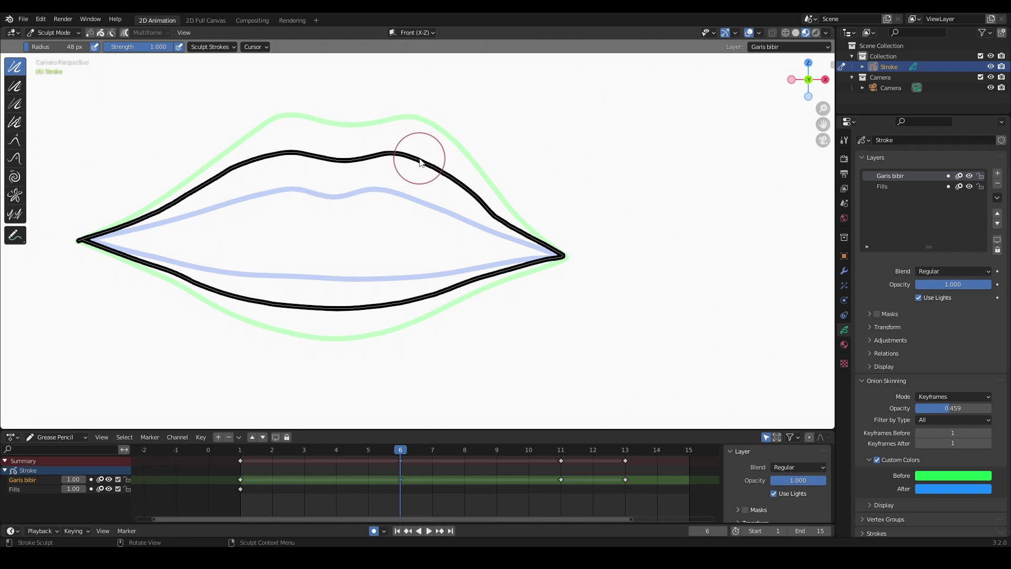
{"action": "key", "text": "shift"}
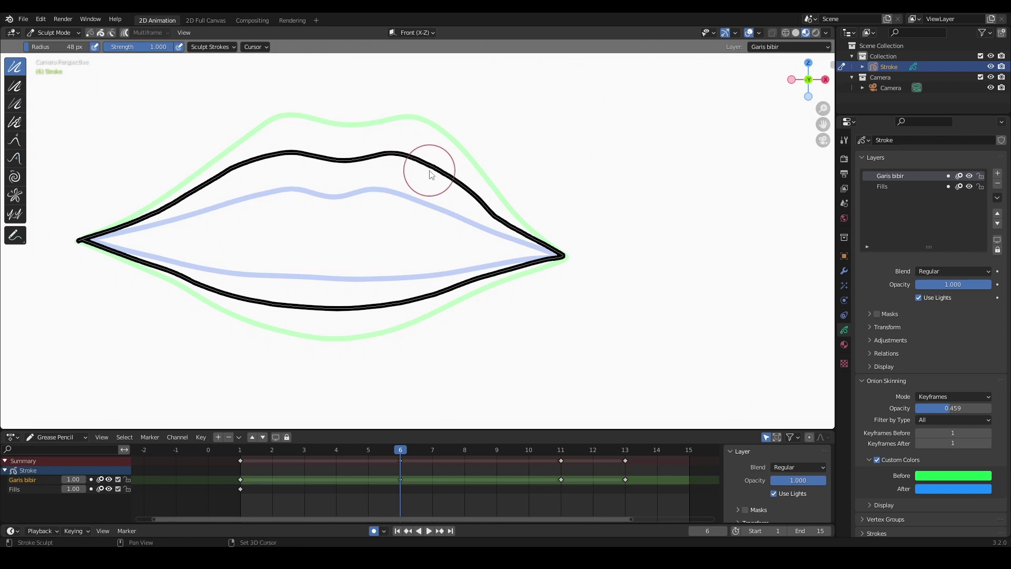
{"action": "left_click_drag", "start_coordinate": [430, 171], "coordinate": [522, 233]}
{"action": "mouse_move", "coordinate": [350, 168]}
{"action": "left_mouse_down", "text": "shift"}
{"action": "mouse_move", "coordinate": [250, 172]}
{"action": "mouse_move", "coordinate": [124, 244]}
{"action": "mouse_move", "coordinate": [379, 309]}
{"action": "mouse_move", "coordinate": [503, 283]}
{"action": "left_mouse_up", "text": "shift"}
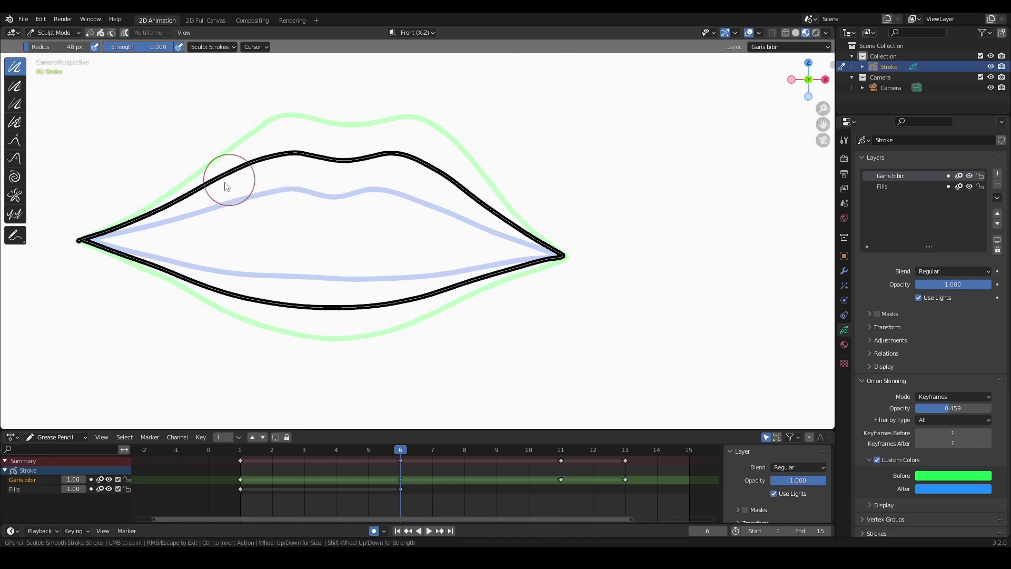
Switch the Stroke object to Edit Mode and activate the Interpolate tool
{"action": "left_click", "coordinate": [30, 34]}
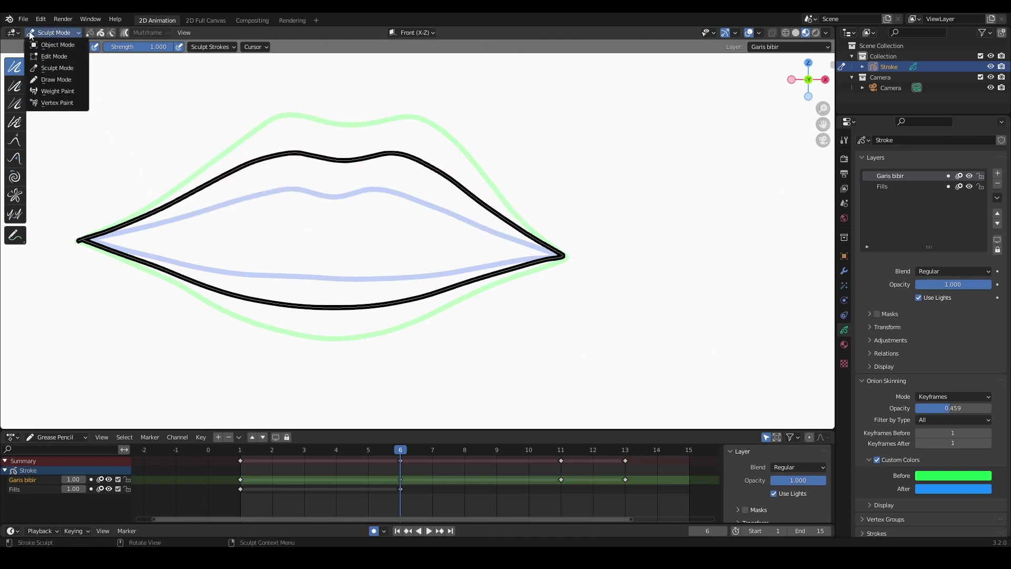
{"action": "left_click", "coordinate": [56, 79]}
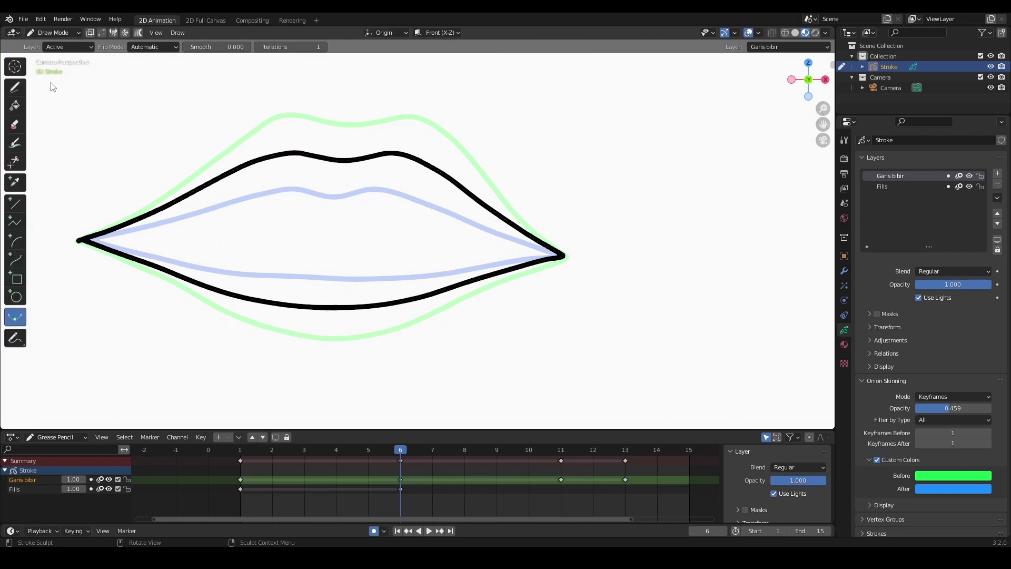
{"action": "left_click", "coordinate": [33, 33]}
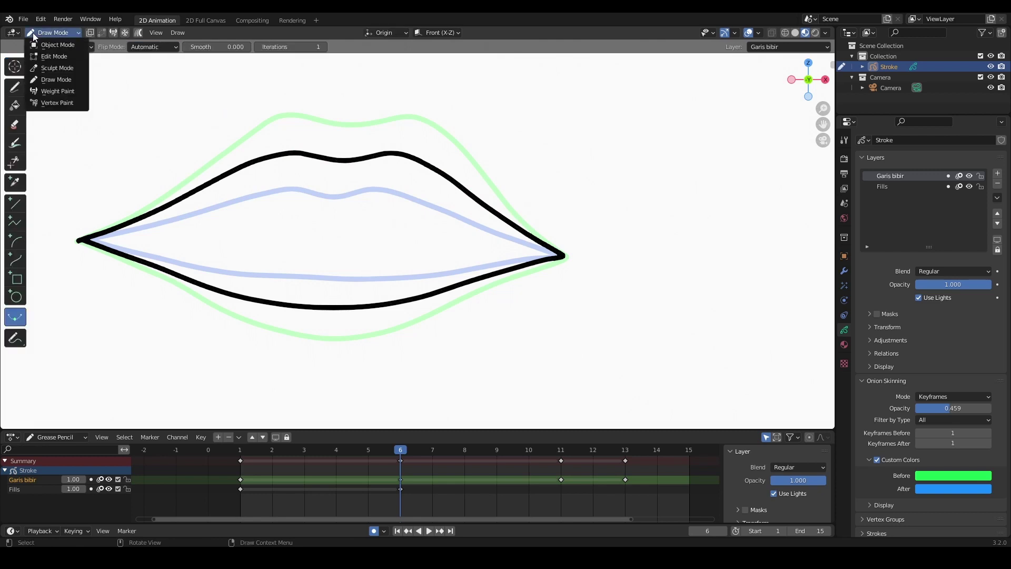
{"action": "left_click", "coordinate": [49, 58]}
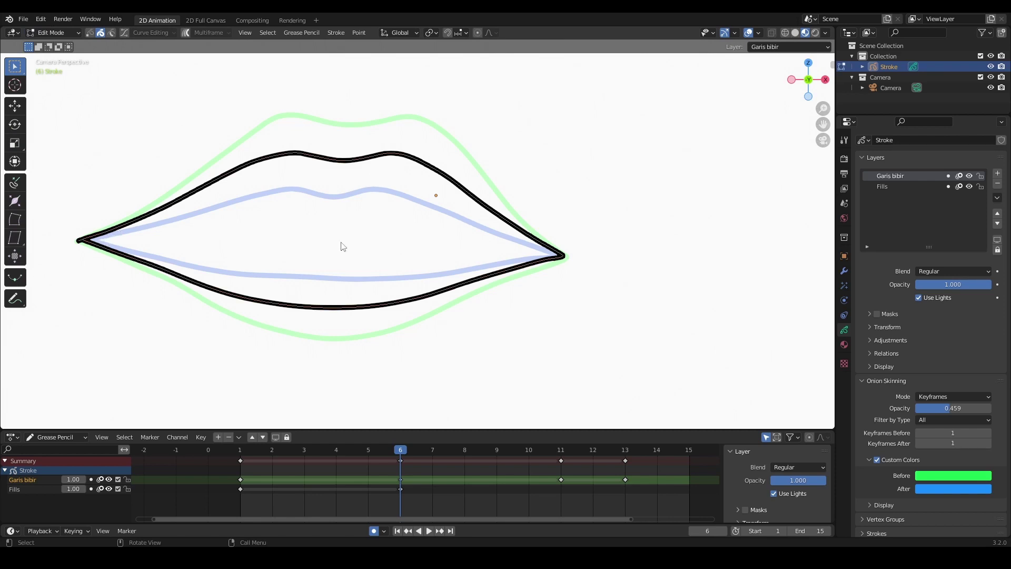
{"action": "left_click", "coordinate": [16, 277]}
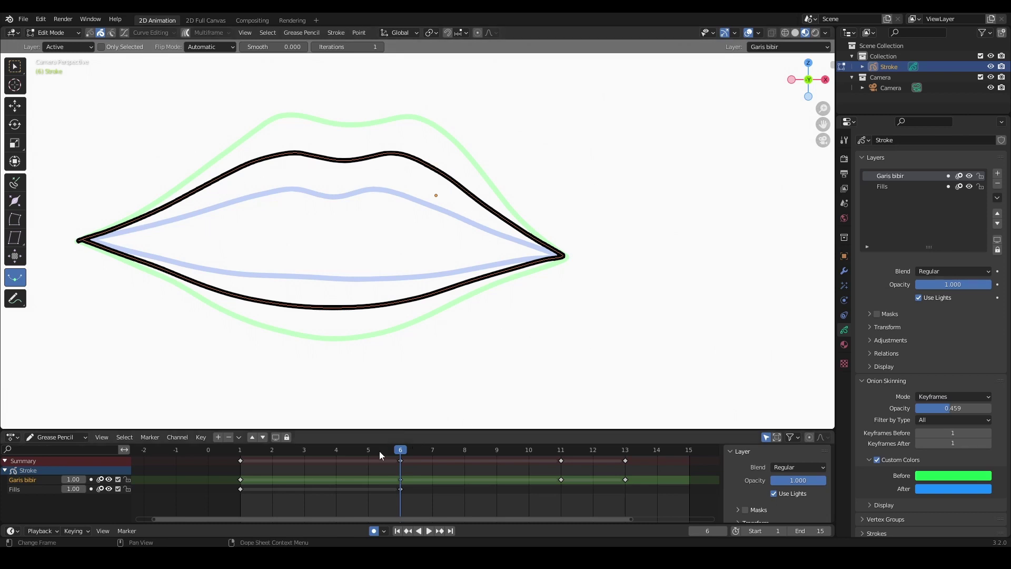
Interpolate in-between lip shapes on frames 3 and 2 of the Garis bibir layer
{"action": "left_click", "coordinate": [317, 451]}
{"action": "key", "text": "space"}
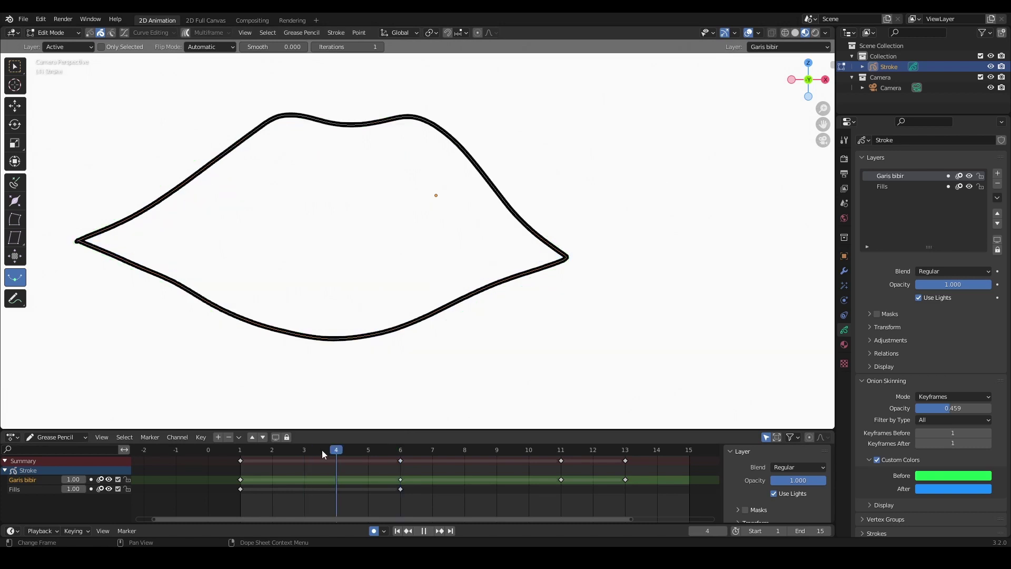
{"action": "key", "text": "Escape"}
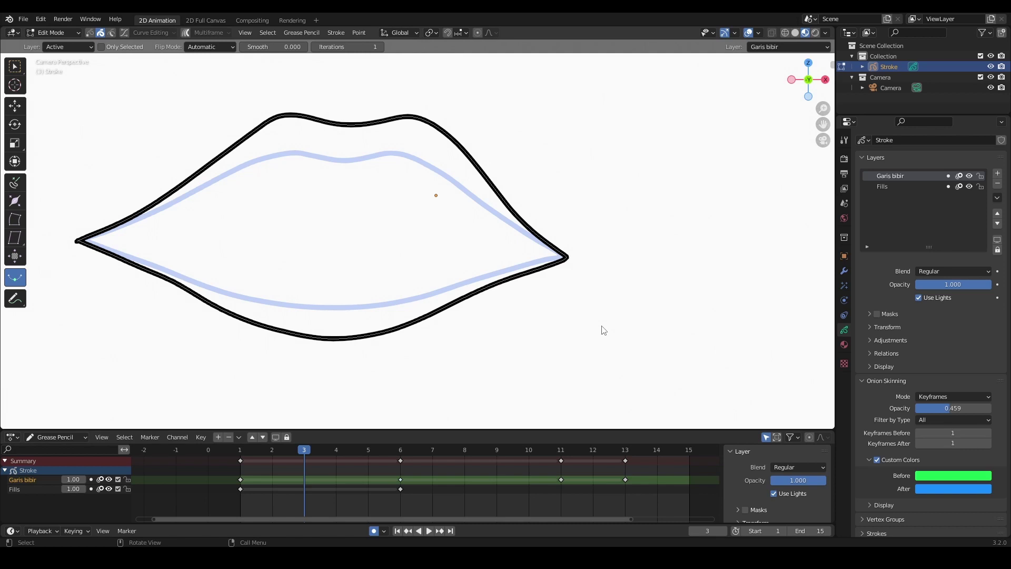
{"action": "key", "text": "ctrl+e"}
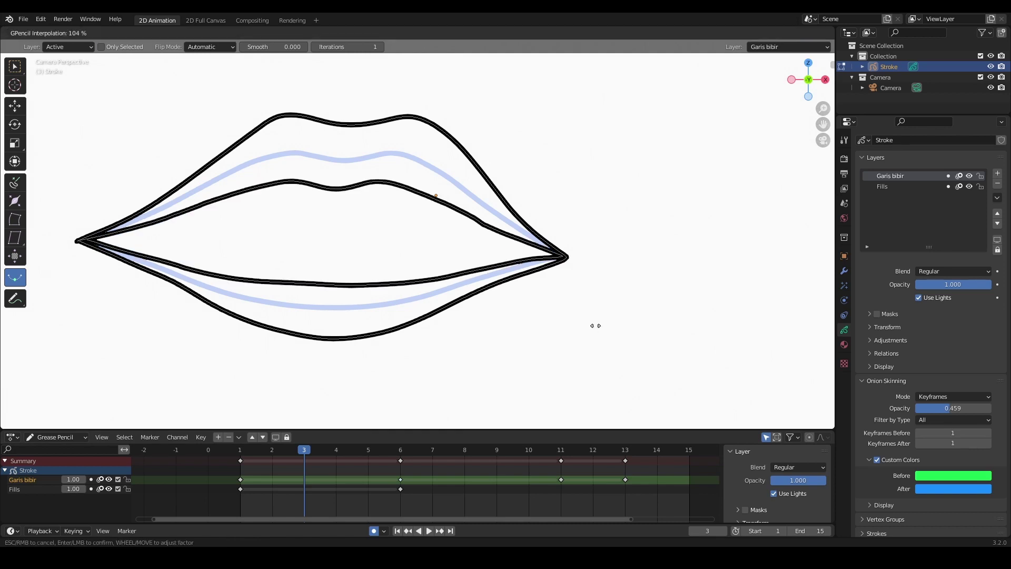
{"action": "left_click", "coordinate": [436, 350]}
{"action": "key", "text": "Left"}
{"action": "key", "text": "ctrl+e"}
{"action": "left_click", "coordinate": [596, 334]}
Interpolate in-between lip shapes on frames 4 and 5 of the Garis bibir layer
{"action": "key", "text": "Right"}
{"action": "key", "text": "Right"}
{"action": "key", "text": "ctrl+e"}
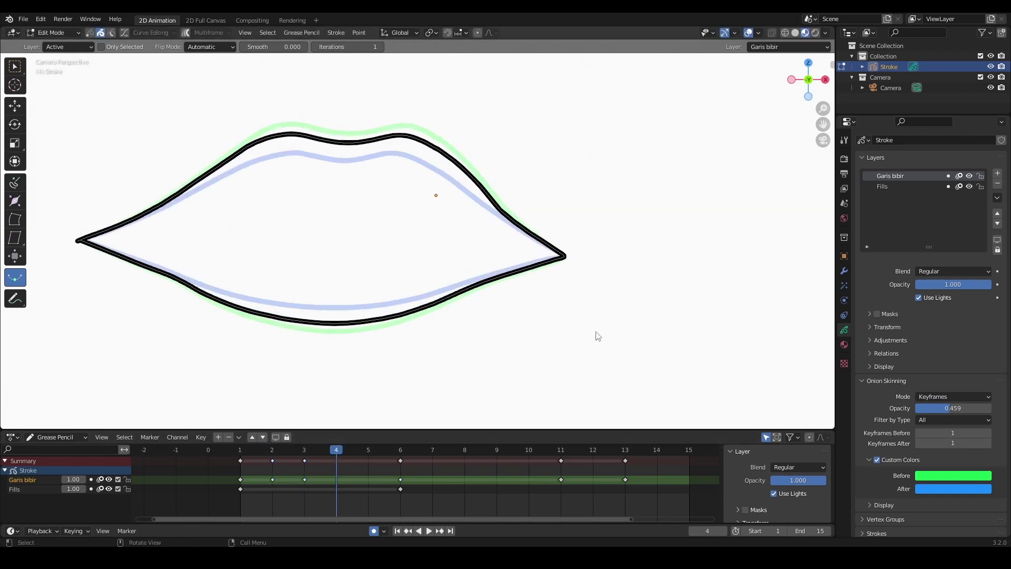
{"action": "left_click", "coordinate": [604, 344]}
{"action": "key", "text": "Right"}
{"action": "key", "text": "ctrl+e"}
{"action": "left_click", "coordinate": [574, 358]}
Interpolate in-between lip shapes on frames 8 and 10 of the Garis bibir layer
{"action": "left_click", "coordinate": [468, 452]}
{"action": "key", "text": "ctrl+e"}
{"action": "left_click", "coordinate": [438, 399]}
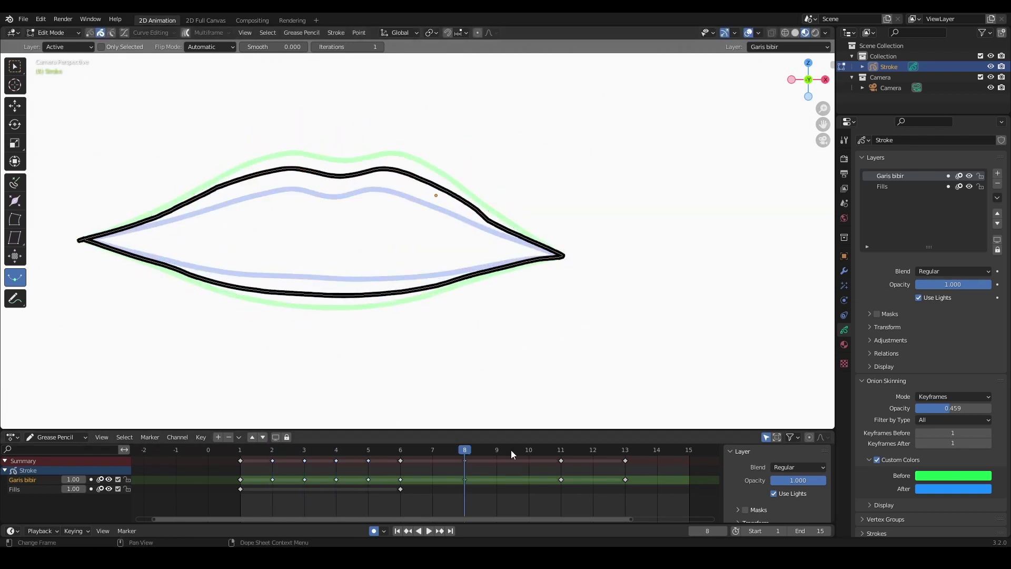
{"action": "key", "text": "Right"}
{"action": "key", "text": "Right"}
{"action": "key", "text": "ctrl+e"}
{"action": "left_click", "coordinate": [499, 362]}
Fill the remaining gaps before frame 11 by interpolating lip shapes on frames 7 and 9
{"action": "key", "text": "Left"}
{"action": "key", "text": "Left"}
{"action": "key", "text": "Left"}
{"action": "key", "text": "ctrl+e"}
{"action": "left_click", "coordinate": [499, 366]}
{"action": "key", "text": "Right"}
{"action": "key", "text": "Right"}
{"action": "key", "text": "ctrl+e"}
{"action": "left_click", "coordinate": [456, 394]}
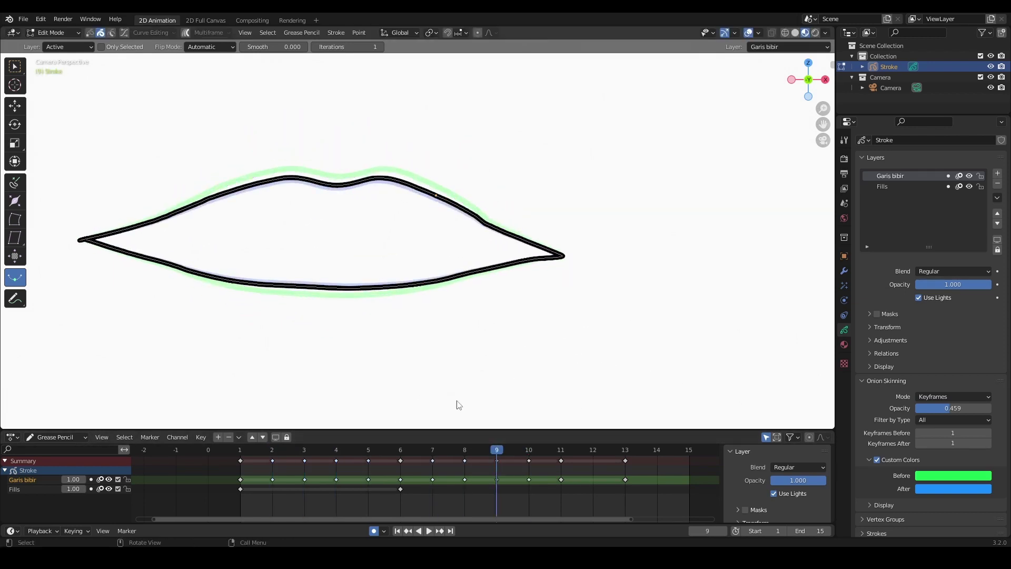
Smooth the lip outlines on frames 7 to 11 with the Smooth brush in Sculpt Mode, finishing in Draw Mode
{"action": "key", "text": "ctrl+Tab"}
{"action": "mouse_move", "coordinate": [380, 198]}
{"action": "left_mouse_down"}
{"action": "mouse_move", "coordinate": [156, 270]}
{"action": "mouse_move", "coordinate": [258, 194]}
{"action": "left_mouse_up"}
{"action": "key", "text": "Left"}
{"action": "mouse_move", "coordinate": [226, 190]}
{"action": "left_mouse_down"}
{"action": "mouse_move", "coordinate": [193, 198]}
{"action": "mouse_move", "coordinate": [129, 267]}
{"action": "left_mouse_up"}
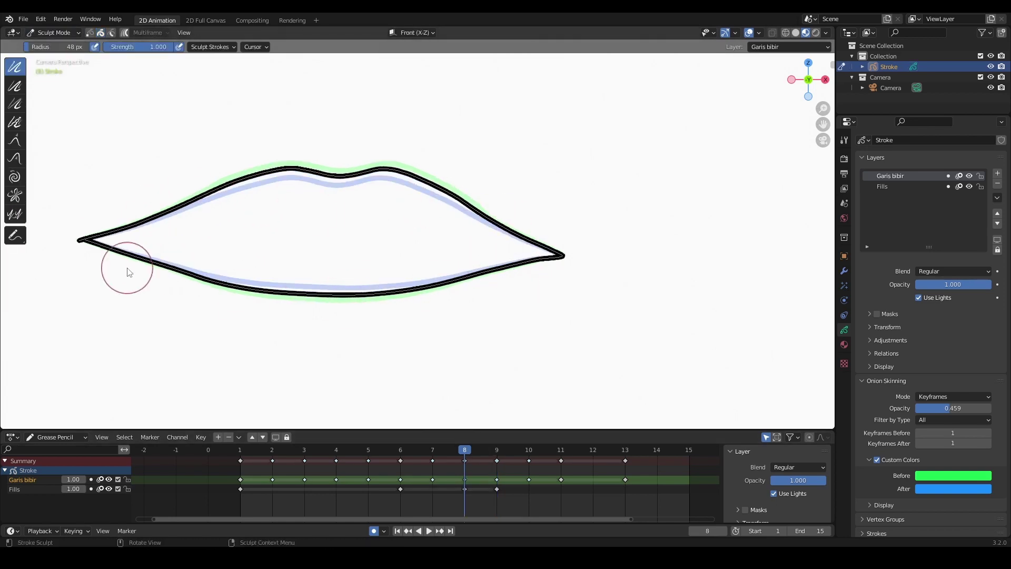
{"action": "key", "text": "Left"}
{"action": "mouse_move", "coordinate": [442, 195]}
{"action": "left_mouse_down"}
{"action": "mouse_move", "coordinate": [478, 215]}
{"action": "mouse_move", "coordinate": [512, 283]}
{"action": "mouse_move", "coordinate": [207, 284]}
{"action": "left_mouse_up"}
{"action": "key", "text": "Right"}
{"action": "key", "text": "Right"}
{"action": "key", "text": "Right"}
{"action": "mouse_move", "coordinate": [464, 225]}
{"action": "left_mouse_down"}
{"action": "mouse_move", "coordinate": [476, 267]}
{"action": "mouse_move", "coordinate": [158, 206]}
{"action": "left_mouse_up"}
{"action": "key", "text": "Right"}
{"action": "left_click", "coordinate": [52, 33]}
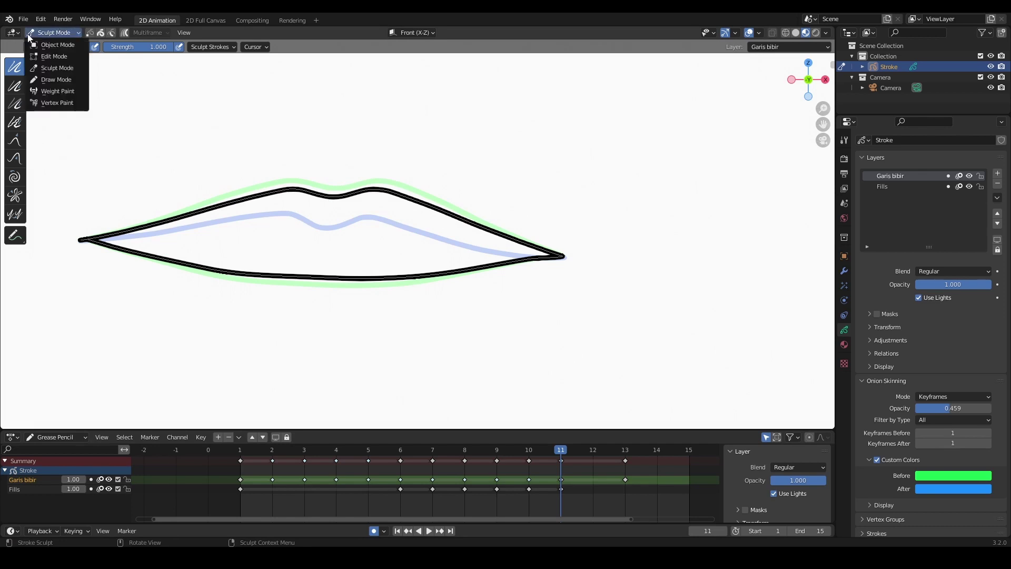
{"action": "left_click", "coordinate": [53, 68]}
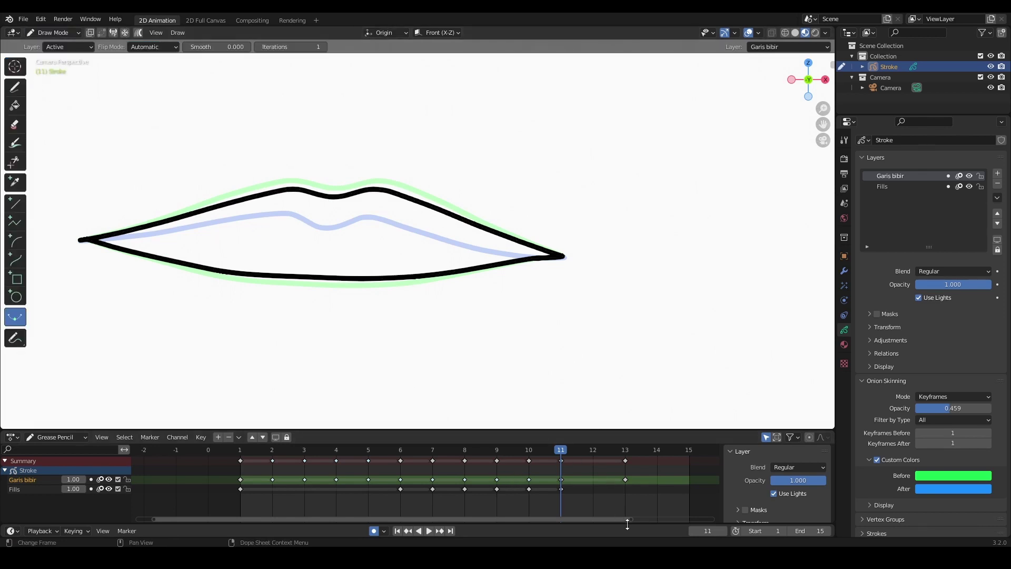
Play back the lip animation with the viewport overlays hidden to check the motion
{"action": "left_click_drag", "start_coordinate": [630, 518], "coordinate": [690, 523]}
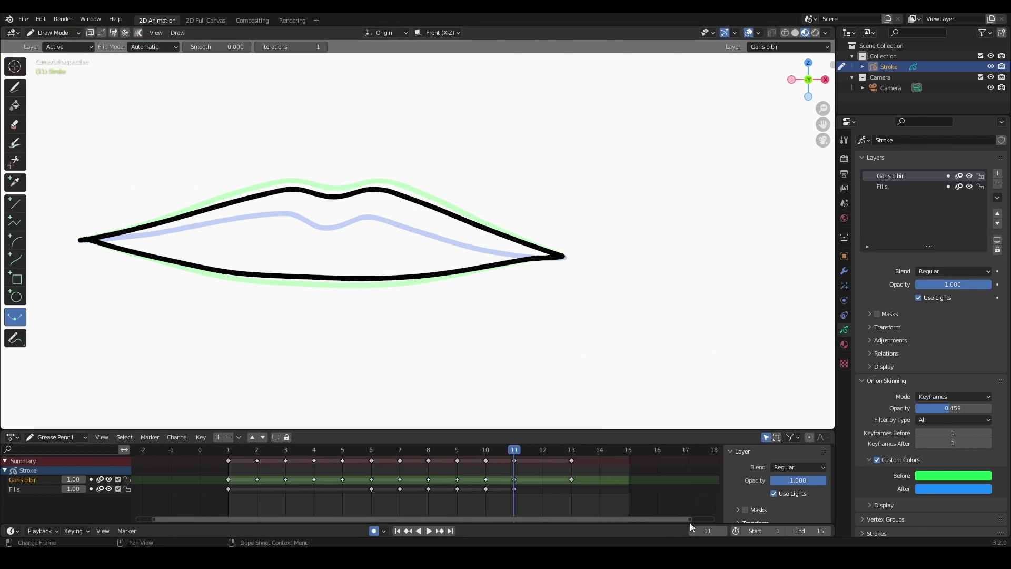
{"action": "left_click", "coordinate": [750, 34]}
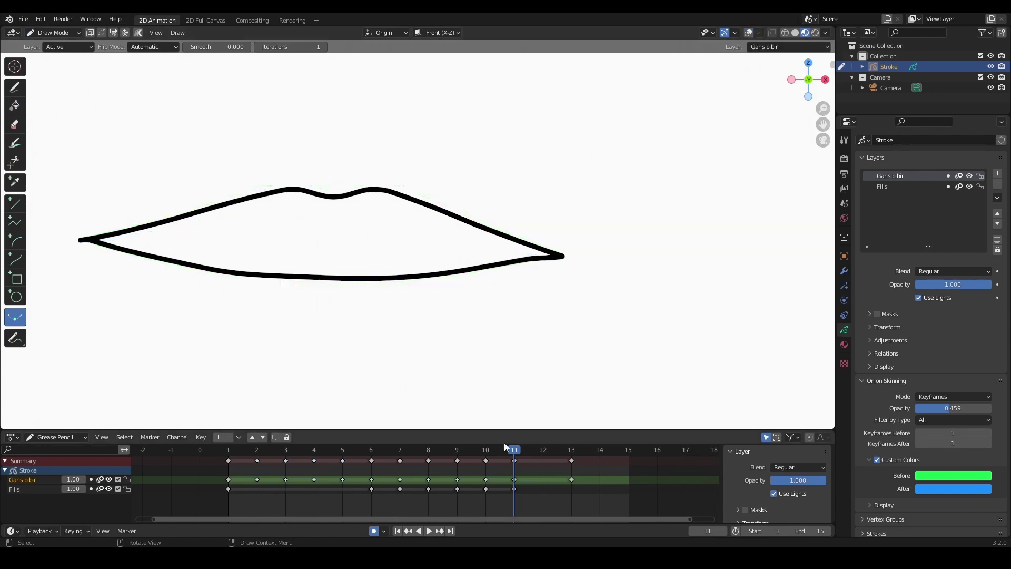
{"action": "key", "text": "space"}
{"action": "mouse_move", "coordinate": [382, 462]}
{"action": "left_mouse_down"}
{"action": "mouse_move", "coordinate": [248, 467]}
{"action": "mouse_move", "coordinate": [600, 473]}
{"action": "mouse_move", "coordinate": [223, 468]}
{"action": "mouse_move", "coordinate": [532, 473]}
{"action": "left_mouse_up"}
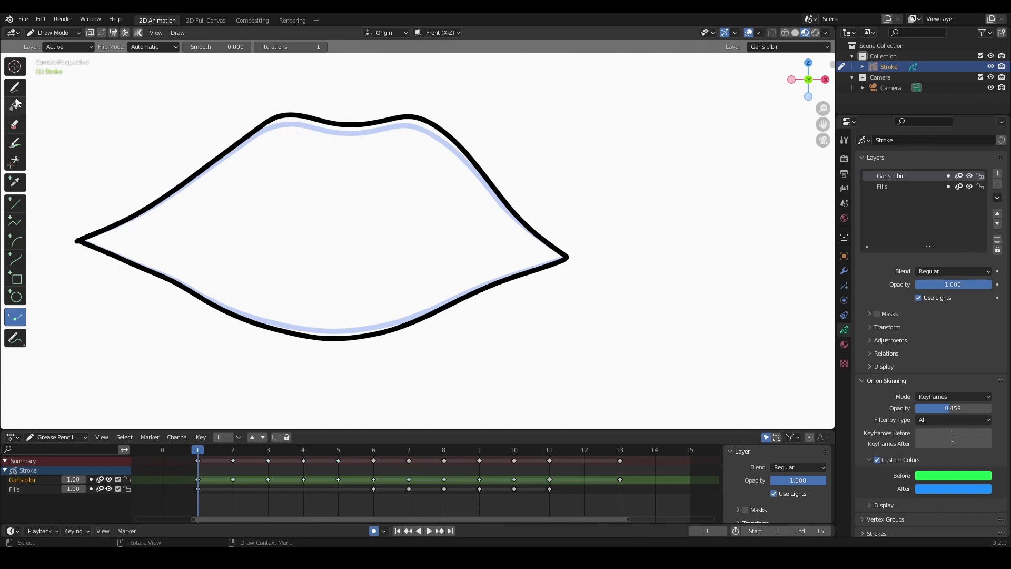
Rename the Fills layer to "Bagian dalam mulut"
{"action": "left_click", "coordinate": [885, 188]}
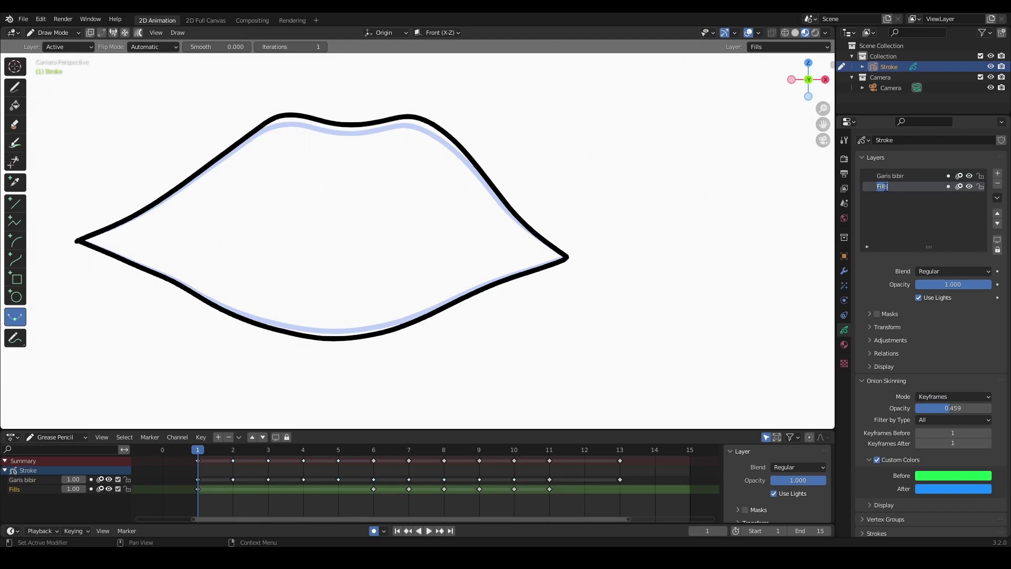
{"action": "type", "text": "Bagian dalam mulut"}
{"action": "key", "text": "Return"}
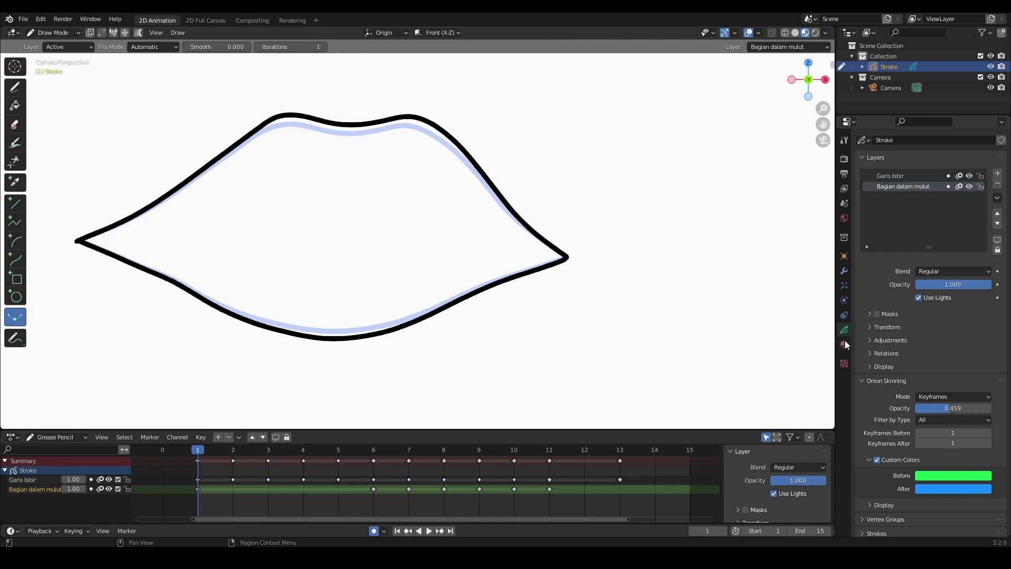
Darken the fill base color of the Solid Fill material to dark gray
{"action": "left_click", "coordinate": [845, 343]}
{"action": "left_click", "coordinate": [878, 183]}
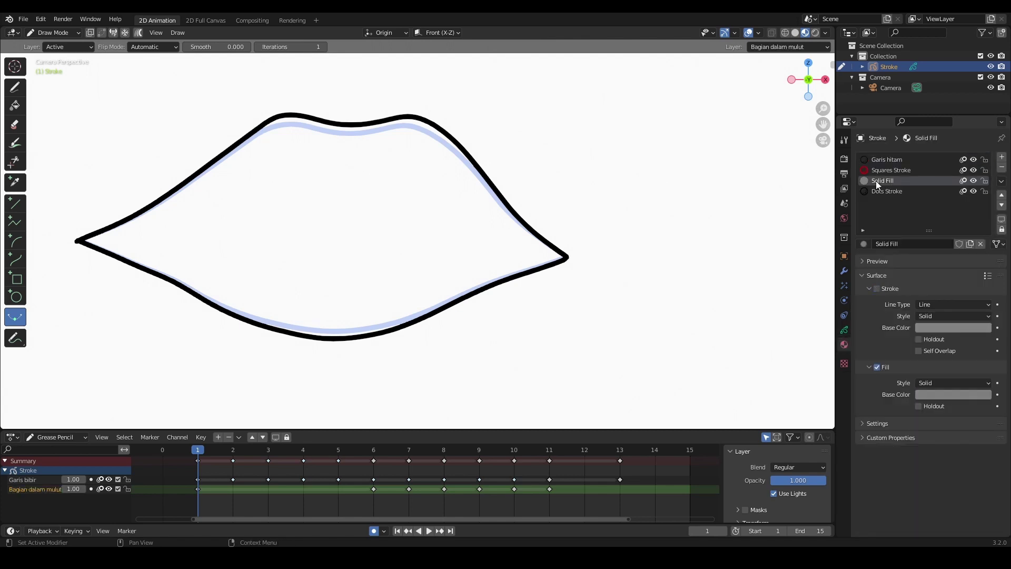
{"action": "left_click", "coordinate": [946, 395]}
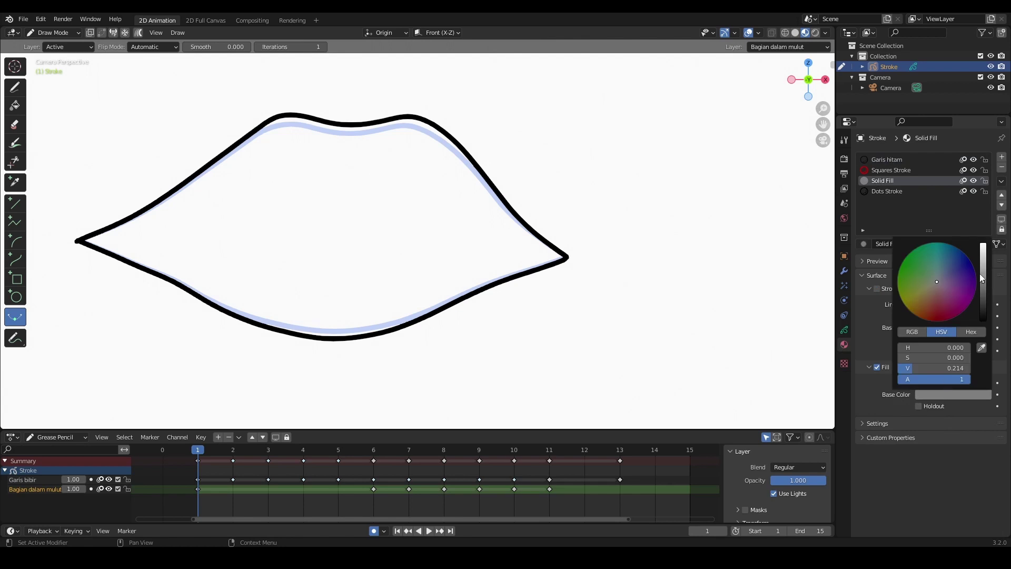
{"action": "left_click_drag", "start_coordinate": [986, 280], "coordinate": [984, 296]}
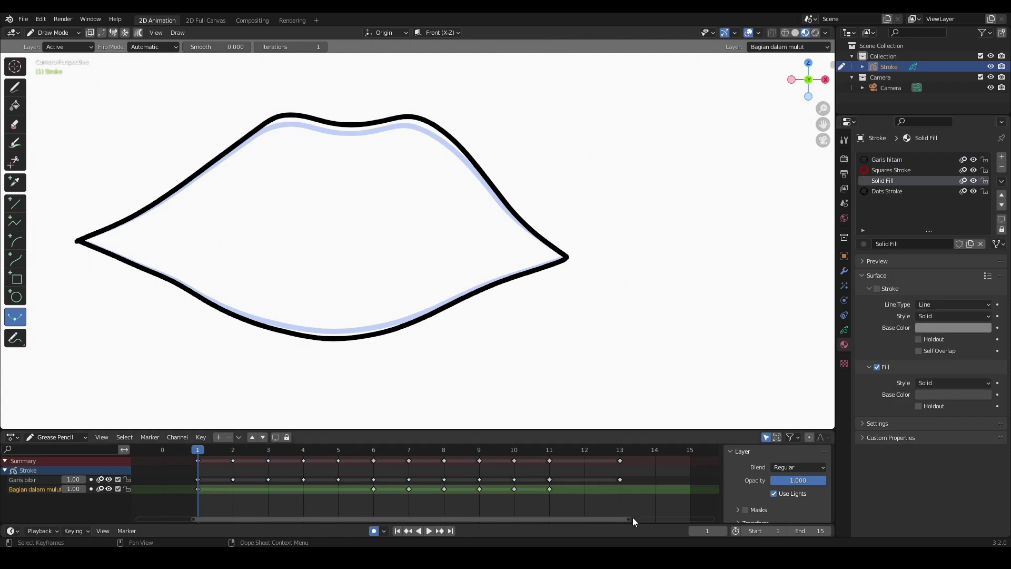
Enable Multiframe editing and select all keyframes of both layers
{"action": "key", "text": "space"}
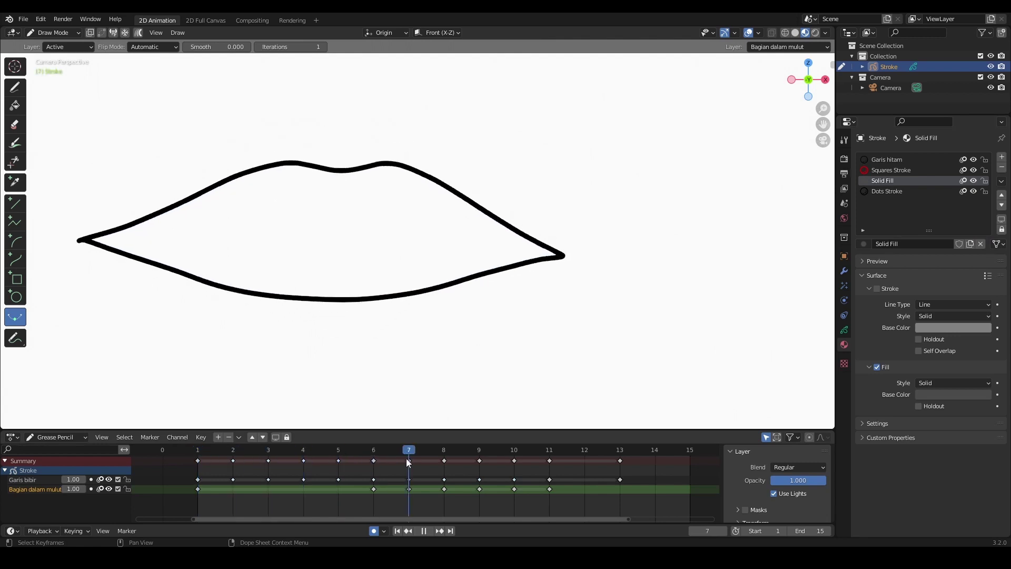
{"action": "left_click_drag", "start_coordinate": [457, 459], "coordinate": [233, 494]}
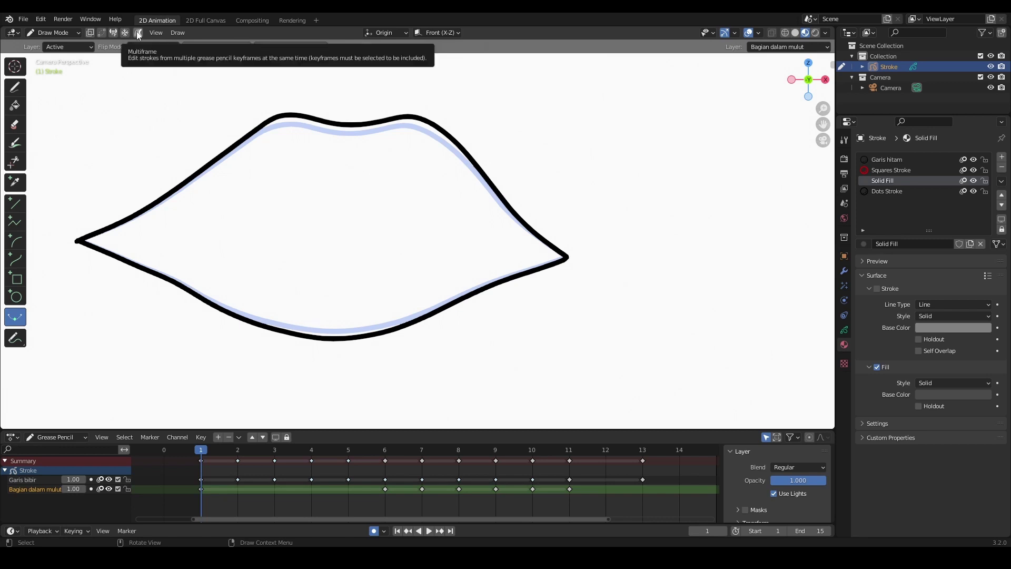
{"action": "left_click", "coordinate": [138, 33]}
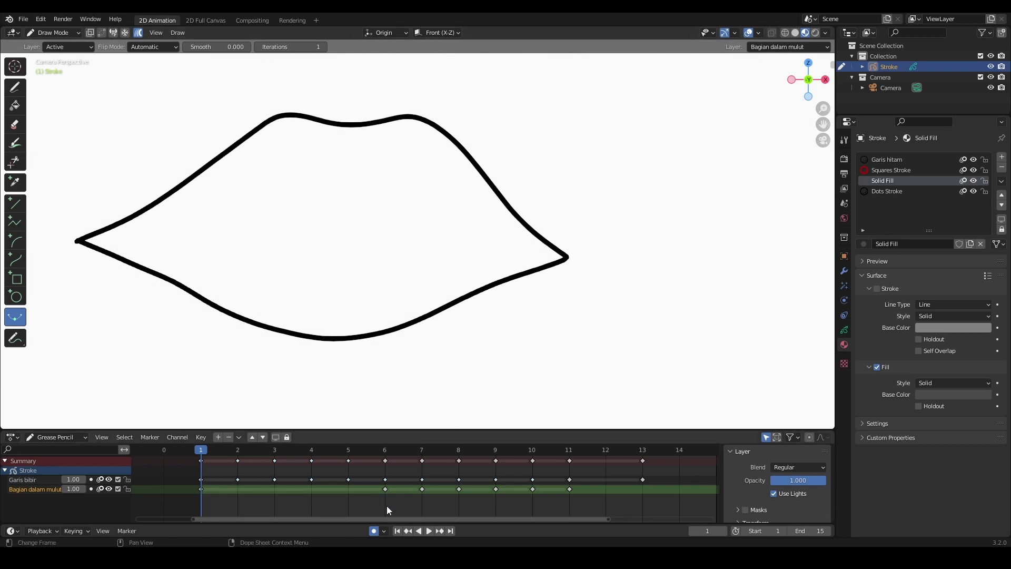
{"action": "key", "text": "a"}
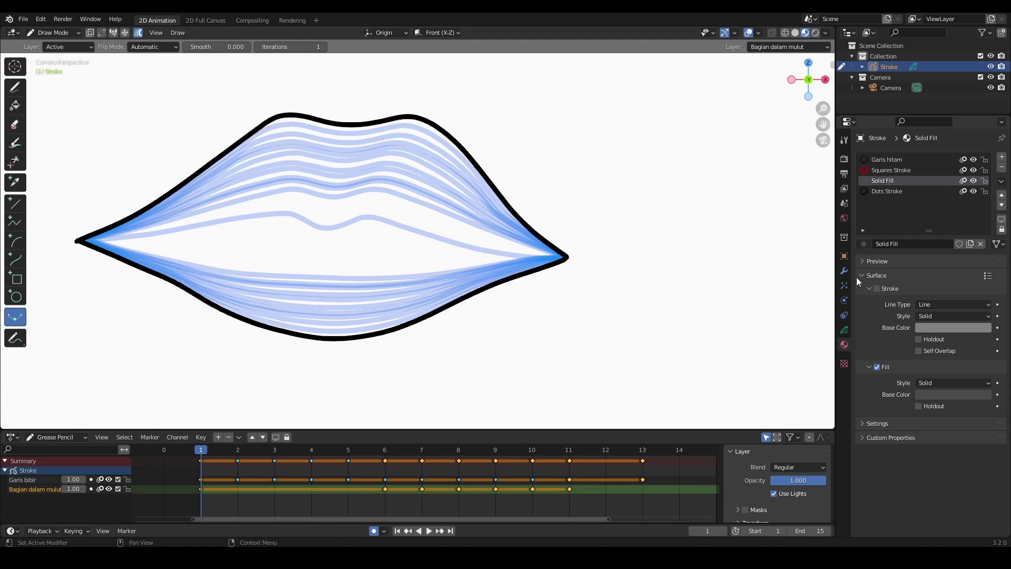
Fill the mouth interior on the Bagian dalam mulut layer across all keyframes with the Solid Fill material, then deselect the keyframes
{"action": "left_click", "coordinate": [845, 330]}
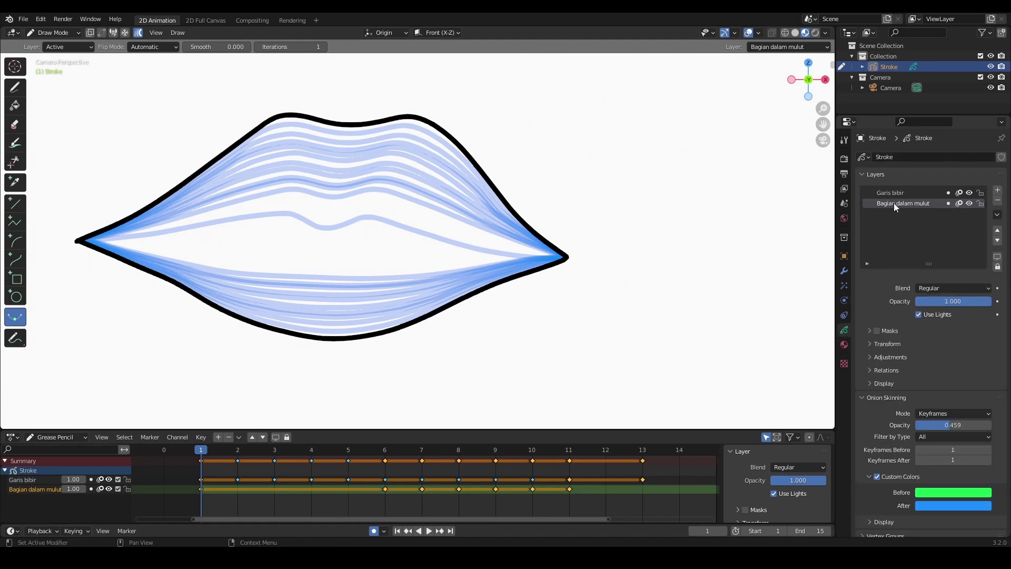
{"action": "left_click", "coordinate": [15, 107]}
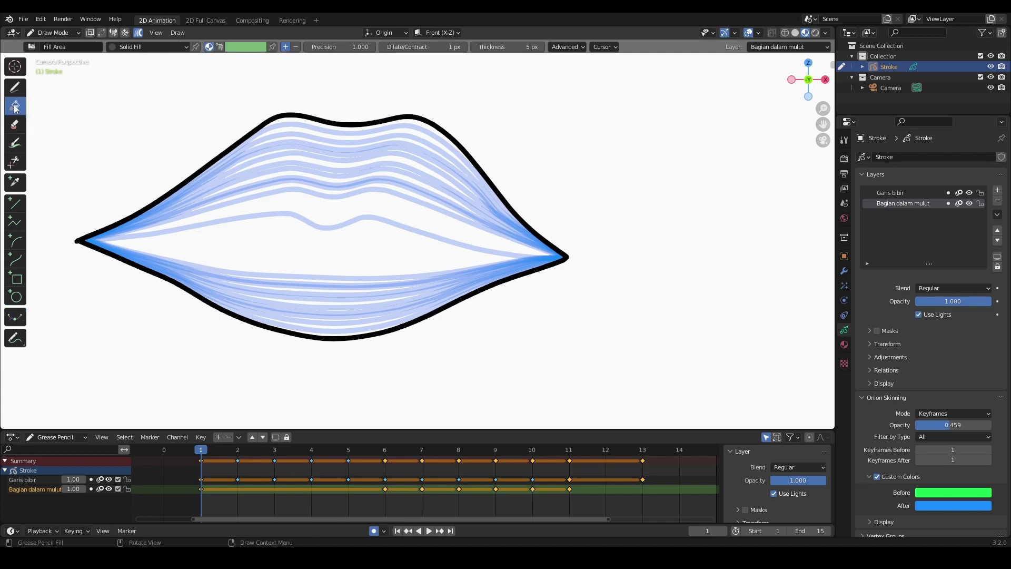
{"action": "left_click", "coordinate": [323, 235]}
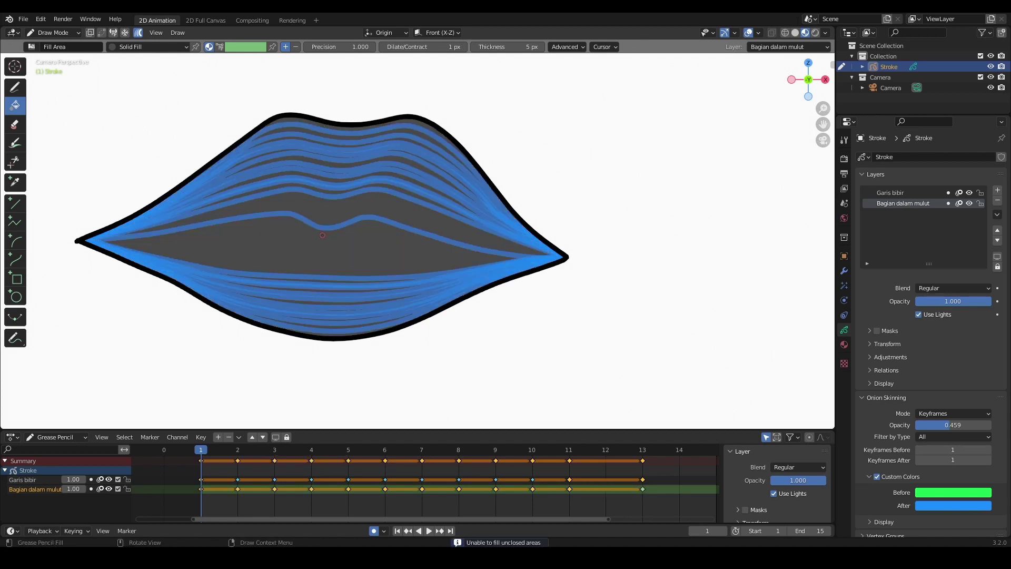
{"action": "left_click", "coordinate": [347, 511]}
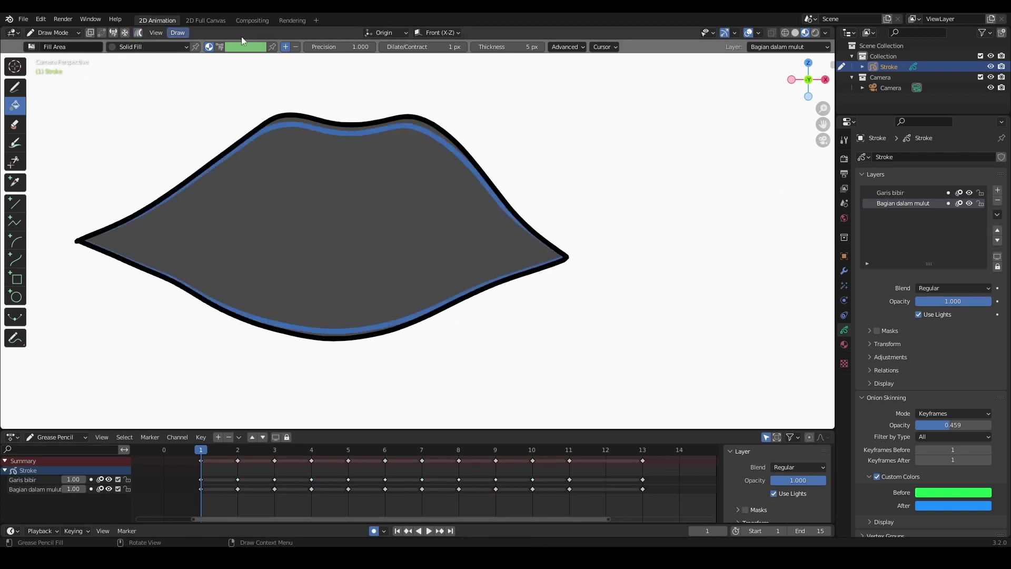
Hide the viewport overlays, play back the filled lip animation, and return to frame 1
{"action": "left_click", "coordinate": [748, 33]}
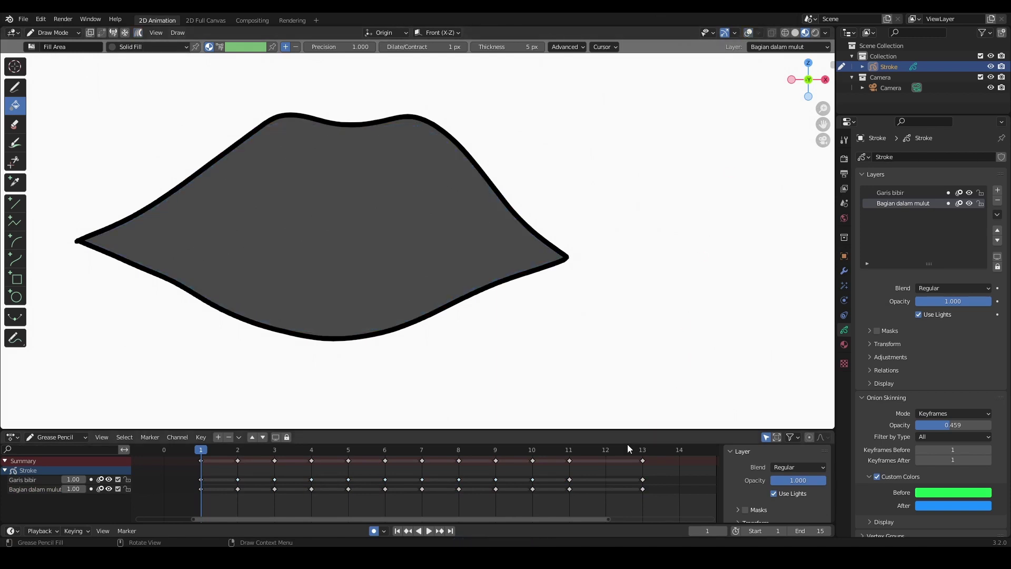
{"action": "left_click", "coordinate": [429, 531]}
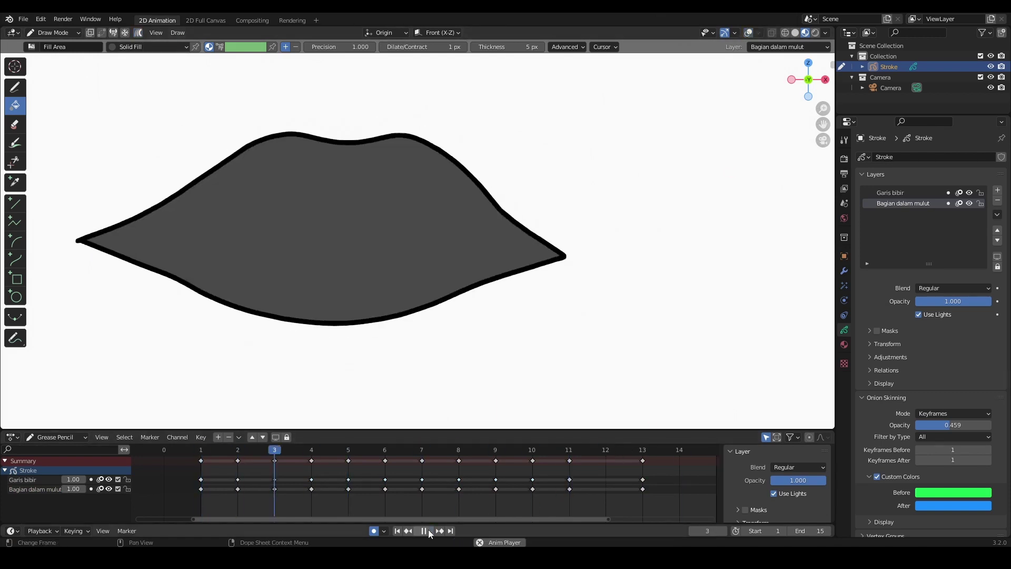
{"action": "left_click", "coordinate": [216, 456]}
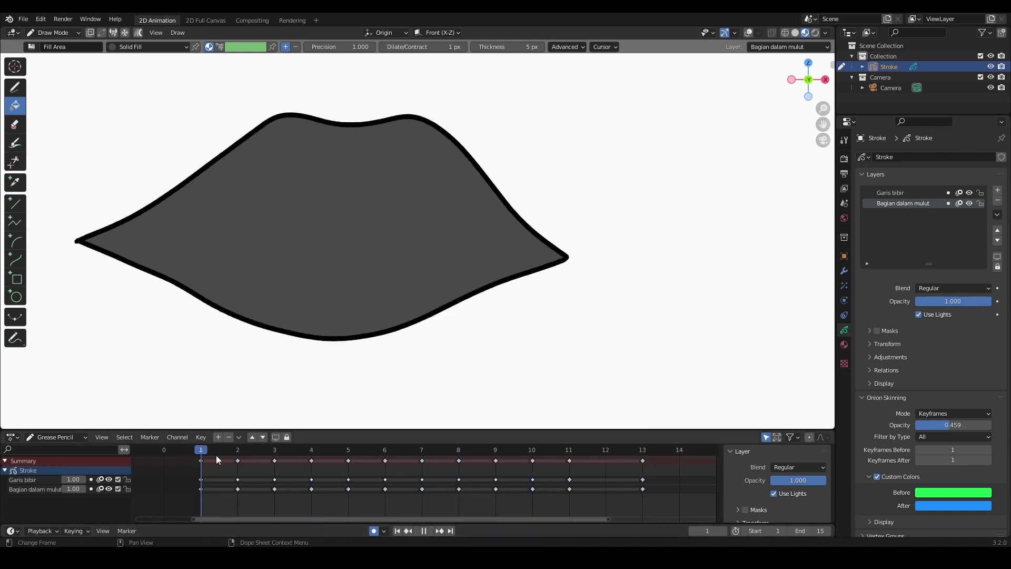
{"action": "mouse_move", "coordinate": [198, 451]}
{"action": "left_mouse_down"}
{"action": "mouse_move", "coordinate": [569, 462]}
{"action": "mouse_move", "coordinate": [311, 461]}
{"action": "mouse_move", "coordinate": [513, 475]}
{"action": "mouse_move", "coordinate": [210, 478]}
{"action": "left_mouse_up"}
Add a new Grease Pencil layer above Bagian dalam mulut and name it "Lidah"
{"action": "left_click", "coordinate": [998, 190]}
{"action": "double_click", "coordinate": [901, 204]}
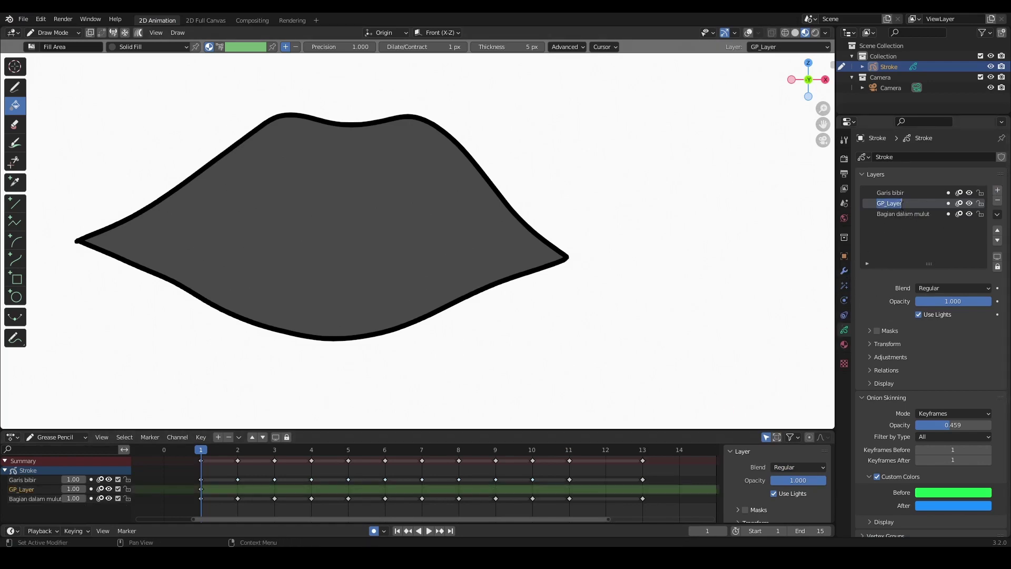
{"action": "type", "text": "Lidah"}
{"action": "key", "text": "Return"}
Change the stroke line type of the Squares Stroke material to Line
{"action": "left_click", "coordinate": [844, 344]}
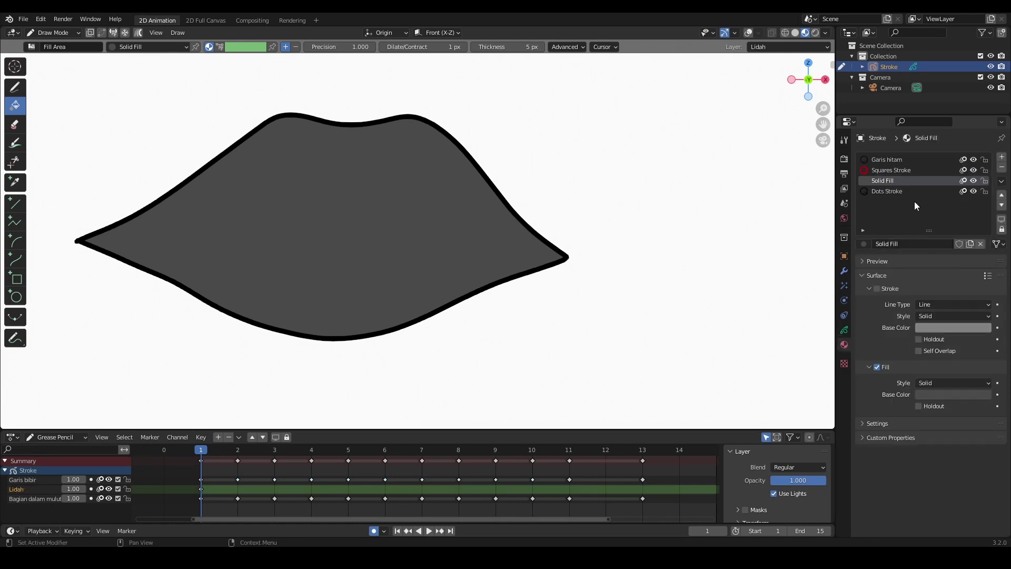
{"action": "left_click", "coordinate": [885, 170]}
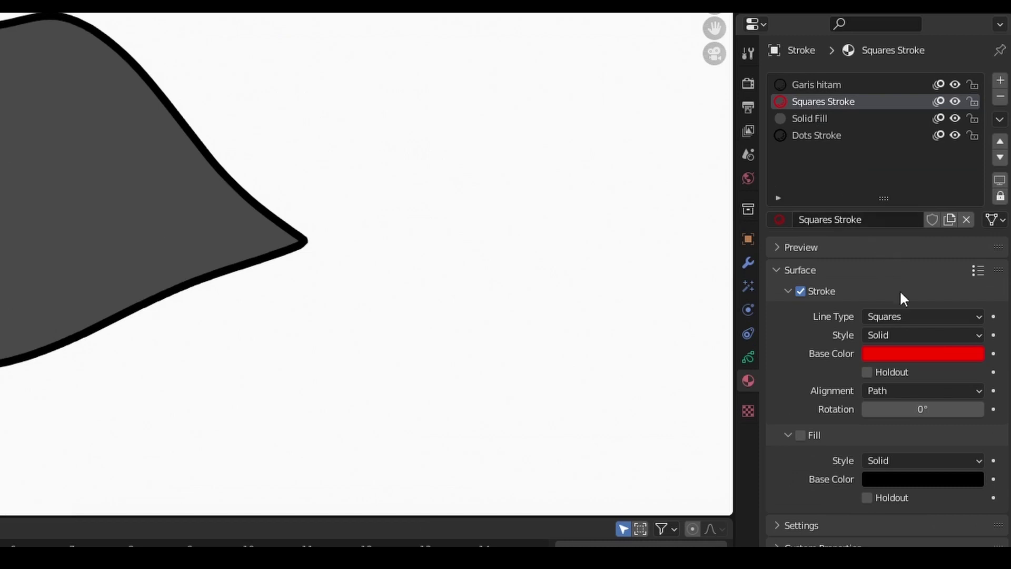
{"action": "left_click", "coordinate": [917, 317]}
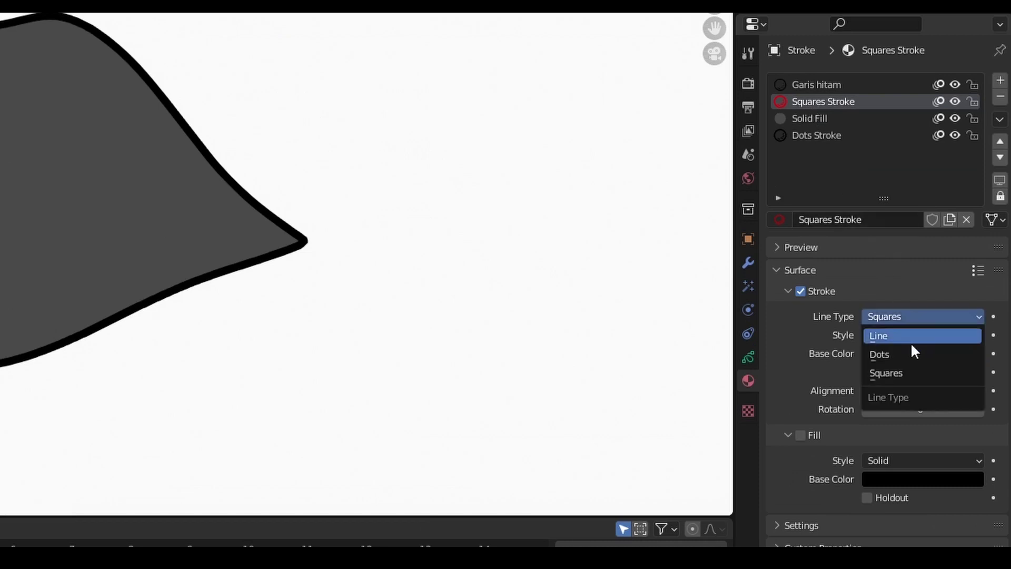
{"action": "left_click", "coordinate": [911, 343]}
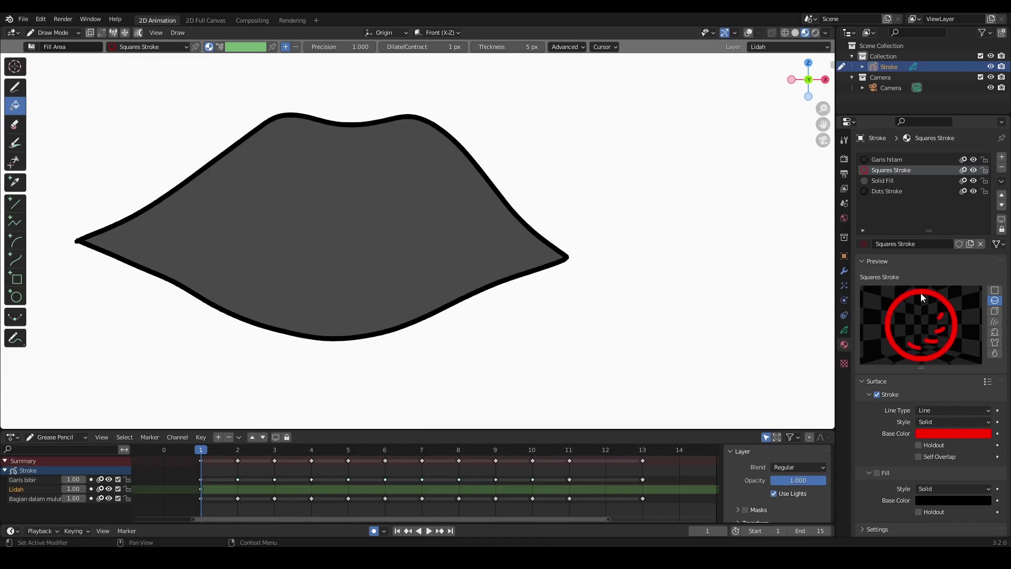
Set the Squares Stroke material's stroke color to black and enable its fill with a bright pink base color
{"action": "left_click", "coordinate": [976, 433]}
{"action": "left_click_drag", "start_coordinate": [987, 299], "coordinate": [986, 359]}
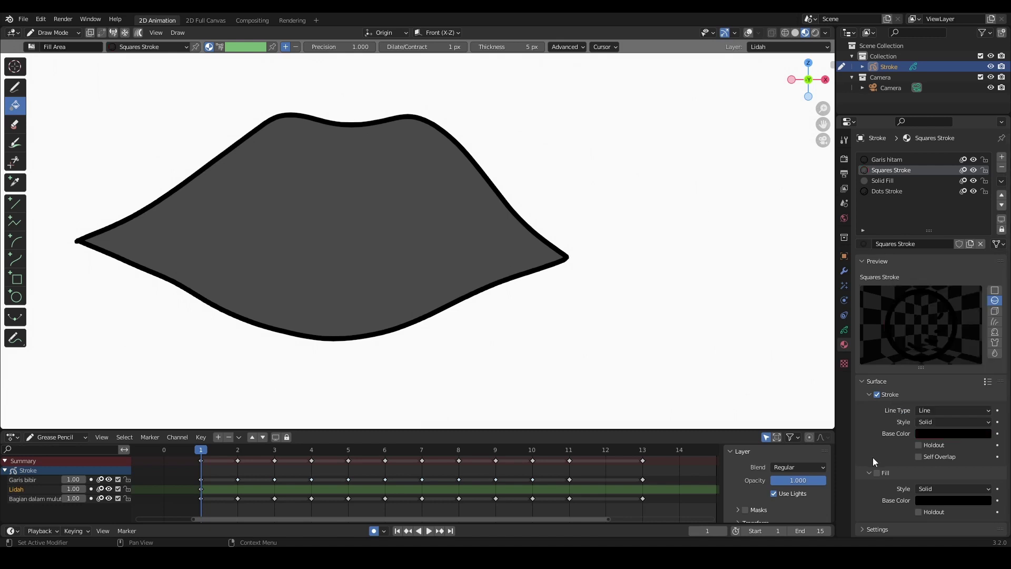
{"action": "left_click", "coordinate": [931, 500]}
{"action": "left_click_drag", "start_coordinate": [982, 412], "coordinate": [983, 350]}
{"action": "left_click_drag", "start_coordinate": [942, 392], "coordinate": [961, 420]}
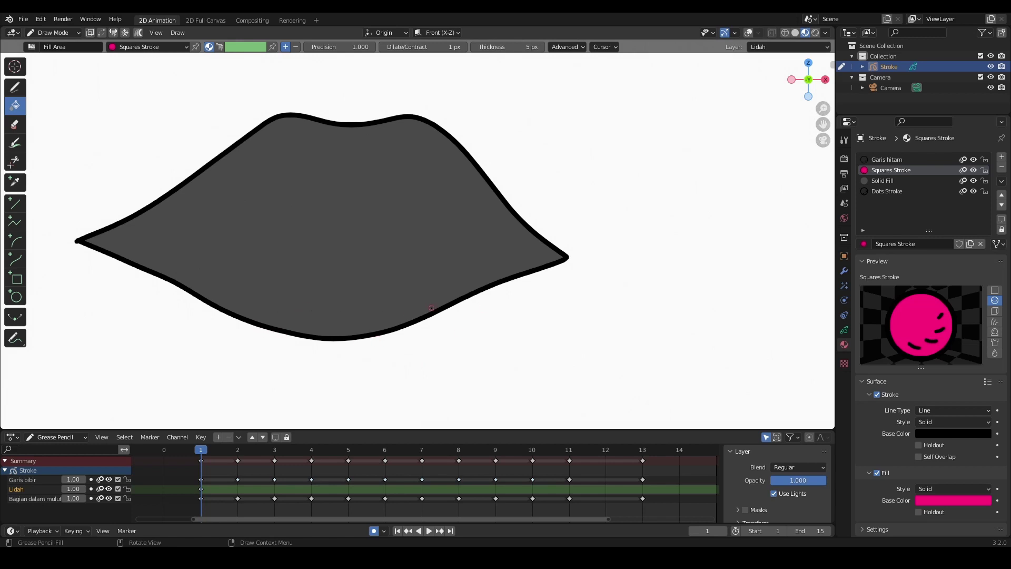
{"action": "left_click", "coordinate": [353, 253]}
{"action": "left_click", "coordinate": [373, 244]}
{"action": "key", "text": "ctrl+z"}
Draw a closed tongue shape freehand over the lower part of the mouth at frame 1, with a short curved center line
{"action": "left_click", "coordinate": [15, 88]}
{"action": "mouse_move", "coordinate": [327, 237]}
{"action": "left_mouse_down"}
{"action": "mouse_move", "coordinate": [458, 253]}
{"action": "mouse_move", "coordinate": [248, 413]}
{"action": "mouse_move", "coordinate": [295, 235]}
{"action": "mouse_move", "coordinate": [386, 307]}
{"action": "left_mouse_up"}
{"action": "scroll", "coordinate": [390, 311], "scroll_direction": "down", "scroll_amount": 2}
{"action": "middle_click_drag", "start_coordinate": [401, 337], "coordinate": [412, 308], "text": "shift"}
{"action": "left_click", "coordinate": [570, 452]}
{"action": "left_click", "coordinate": [398, 531]}
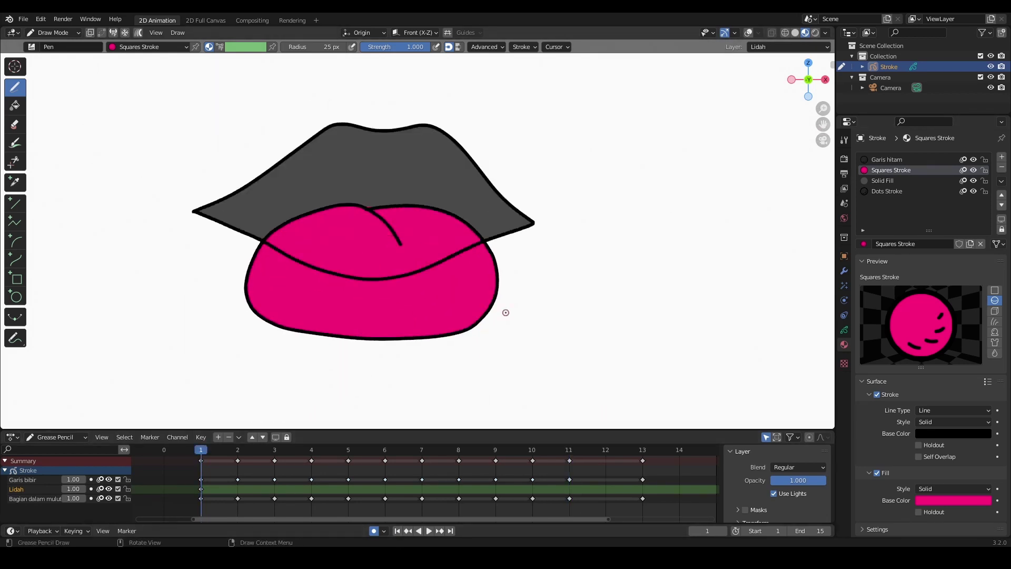
Enable masks on the Lidah layer with Bagian dalam mulut as the mask layer, and play back the result
{"action": "scroll", "coordinate": [506, 313], "scroll_direction": "up", "scroll_amount": 3}
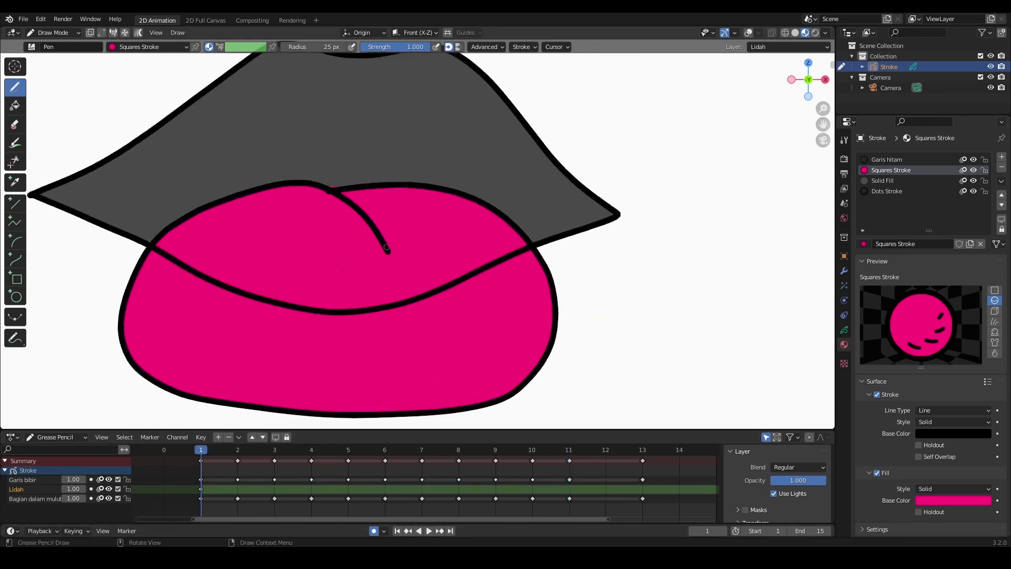
{"action": "scroll", "coordinate": [155, 269], "scroll_direction": "down", "scroll_amount": 1}
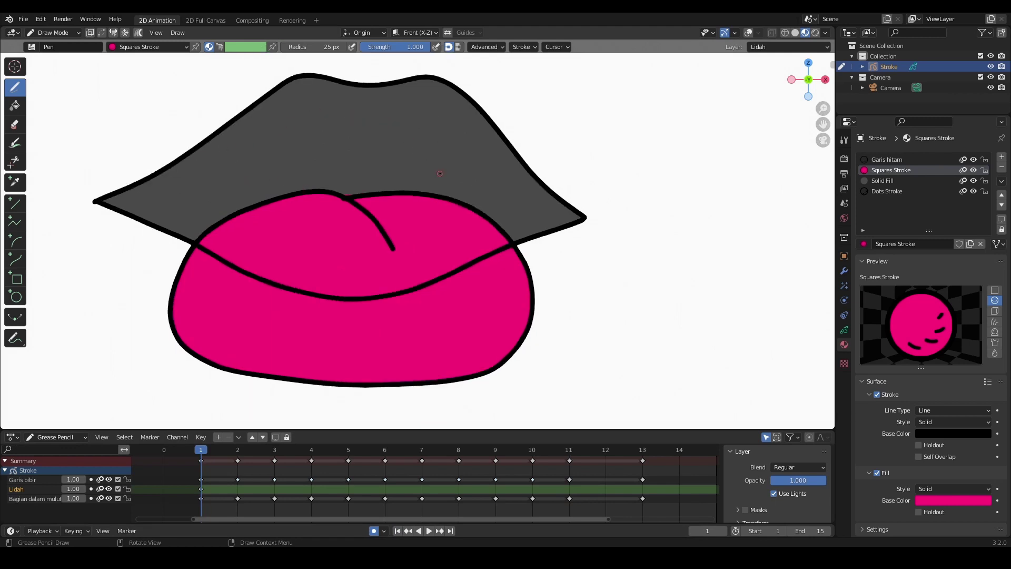
{"action": "left_click", "coordinate": [844, 332]}
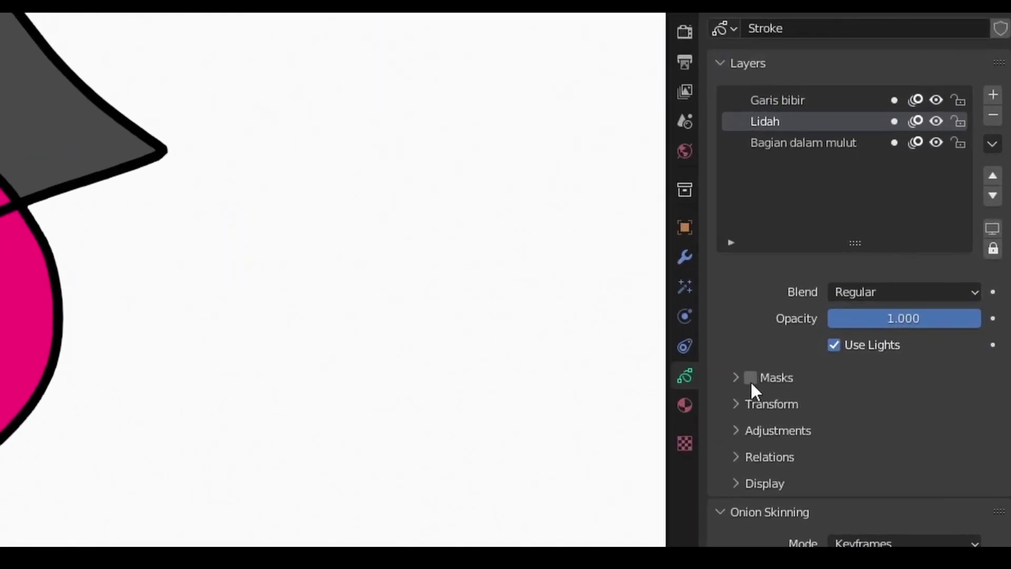
{"action": "left_click", "coordinate": [855, 339]}
{"action": "left_click", "coordinate": [867, 338]}
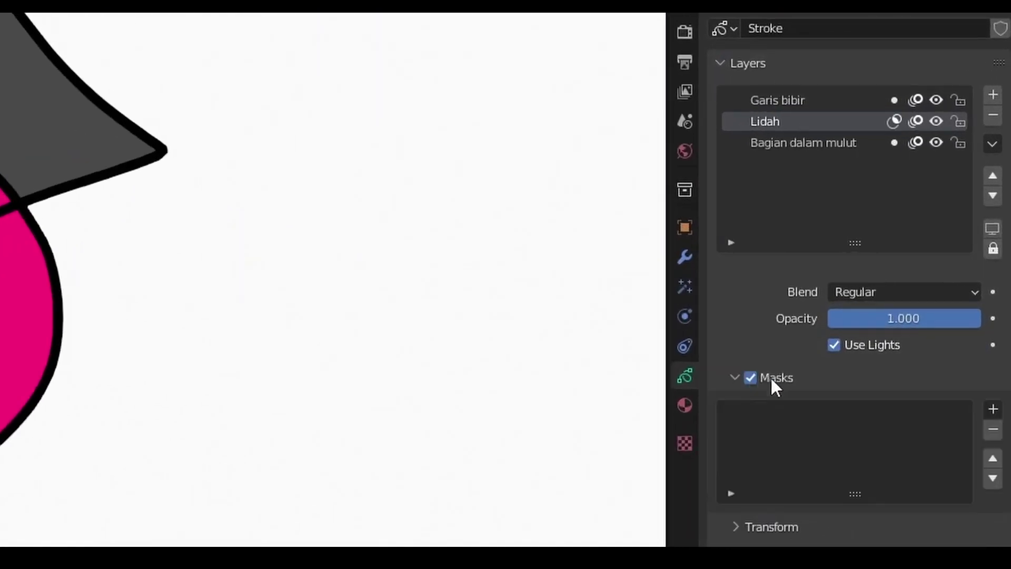
{"action": "left_click", "coordinate": [991, 407]}
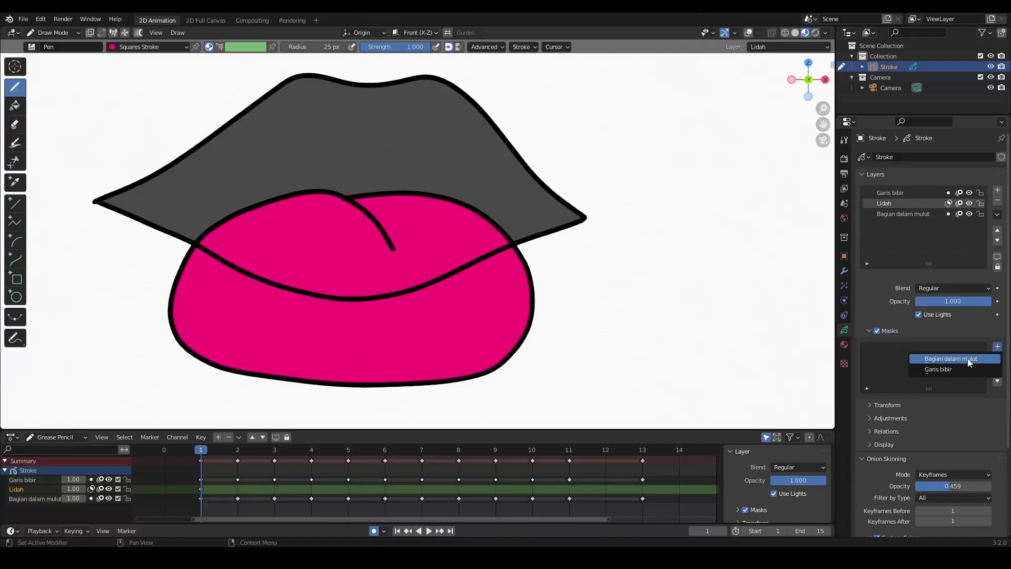
{"action": "left_click", "coordinate": [927, 434]}
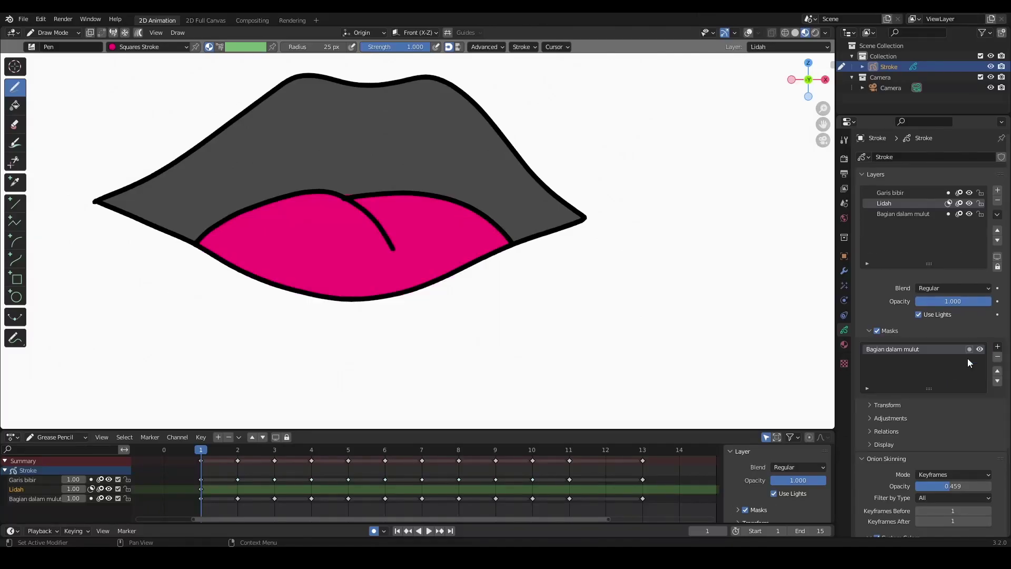
{"action": "key", "text": "space"}
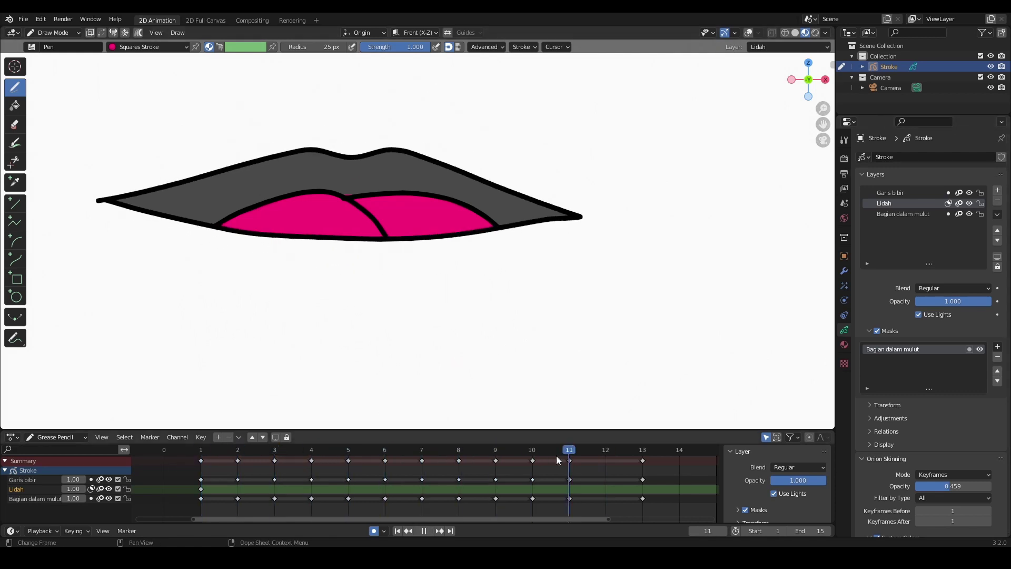
{"action": "key", "text": "Escape"}
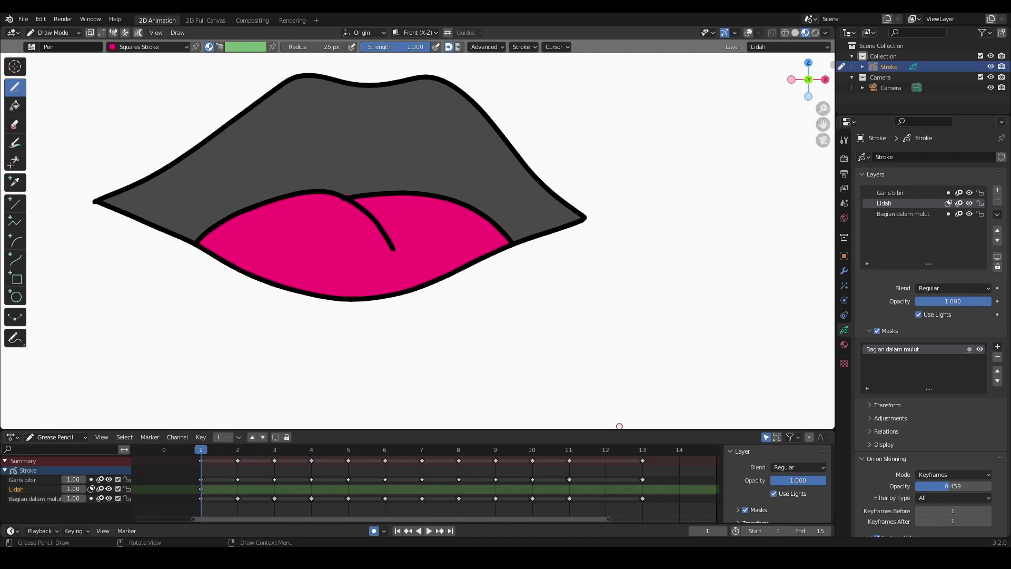
Add a new Grease Pencil layer above Lidah and name it "Gigi"
{"action": "left_click", "coordinate": [998, 190]}
{"action": "double_click", "coordinate": [903, 204]}
{"action": "type", "text": "Gigi"}
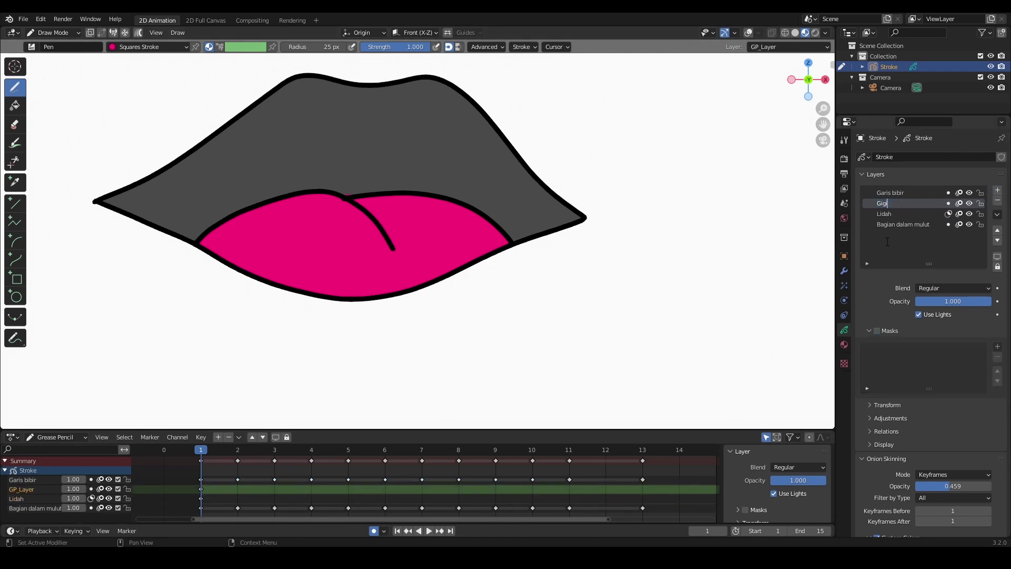
{"action": "key", "text": "Return"}
Set the Dots Stroke material's line type to Line and rename the material "Gigi"
{"action": "left_click", "coordinate": [844, 344]}
{"action": "left_click", "coordinate": [893, 191]}
{"action": "left_click", "coordinate": [953, 410]}
{"action": "left_click", "coordinate": [943, 422]}
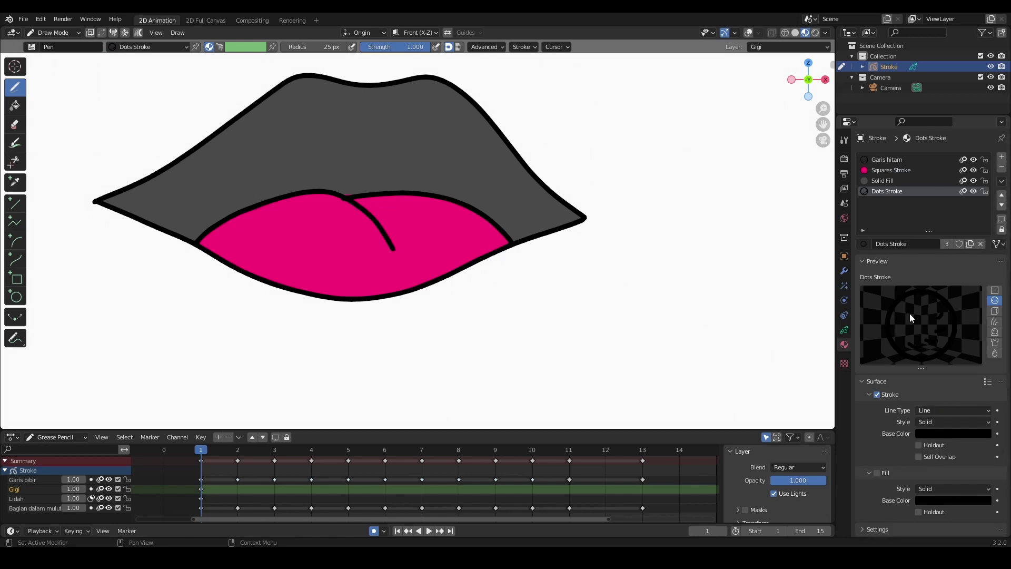
{"action": "double_click", "coordinate": [897, 191]}
{"action": "type", "text": "Gigi"}
{"action": "key", "text": "Return"}
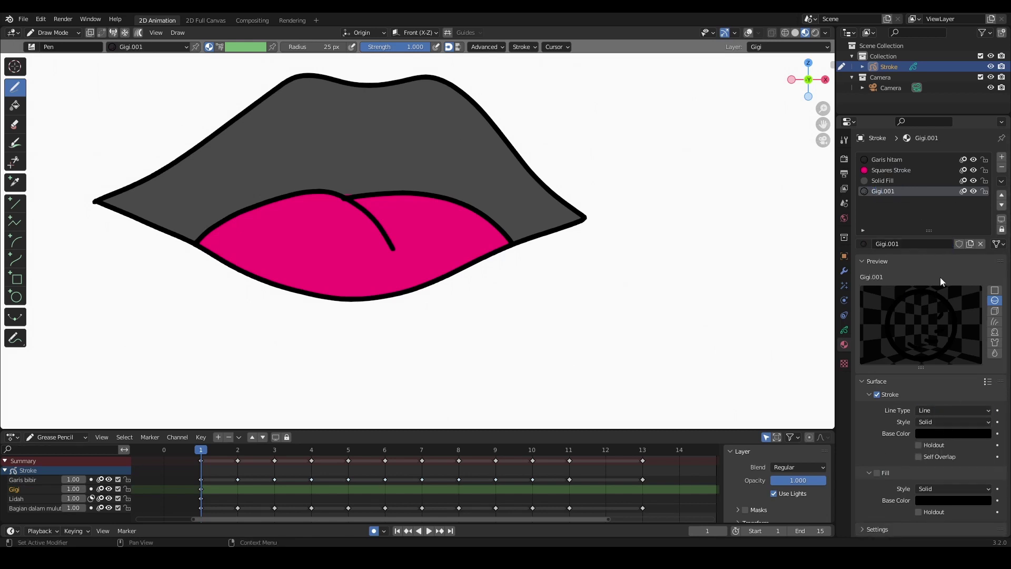
Enable the fill of the teeth material and set its base color to white
{"action": "left_click", "coordinate": [877, 473]}
{"action": "left_click", "coordinate": [954, 501]}
{"action": "left_click_drag", "start_coordinate": [979, 416], "coordinate": [980, 348]}
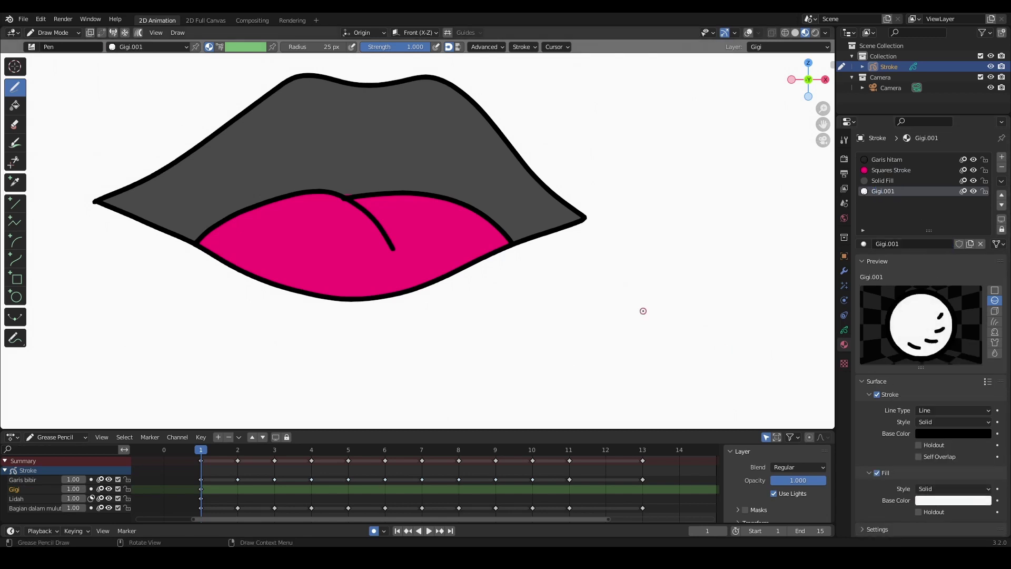
Draw closed upper and lower teeth shapes freehand at frame 1, overlapping the upper and lower lip lines
{"action": "mouse_move", "coordinate": [821, 125]}
{"action": "left_mouse_down"}
{"action": "mouse_move", "coordinate": [100, 133]}
{"action": "mouse_move", "coordinate": [824, 159]}
{"action": "left_mouse_up"}
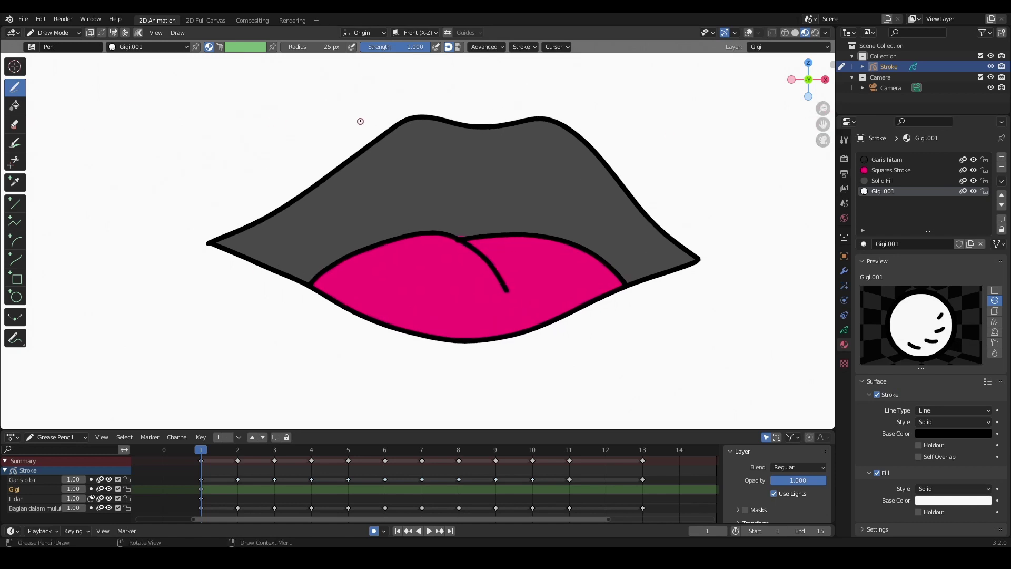
{"action": "mouse_move", "coordinate": [354, 108]}
{"action": "left_mouse_down", "text": "shift"}
{"action": "mouse_move", "coordinate": [393, 158]}
{"action": "mouse_move", "coordinate": [600, 153]}
{"action": "mouse_move", "coordinate": [473, 65]}
{"action": "mouse_move", "coordinate": [348, 103]}
{"action": "left_mouse_up", "text": "shift"}
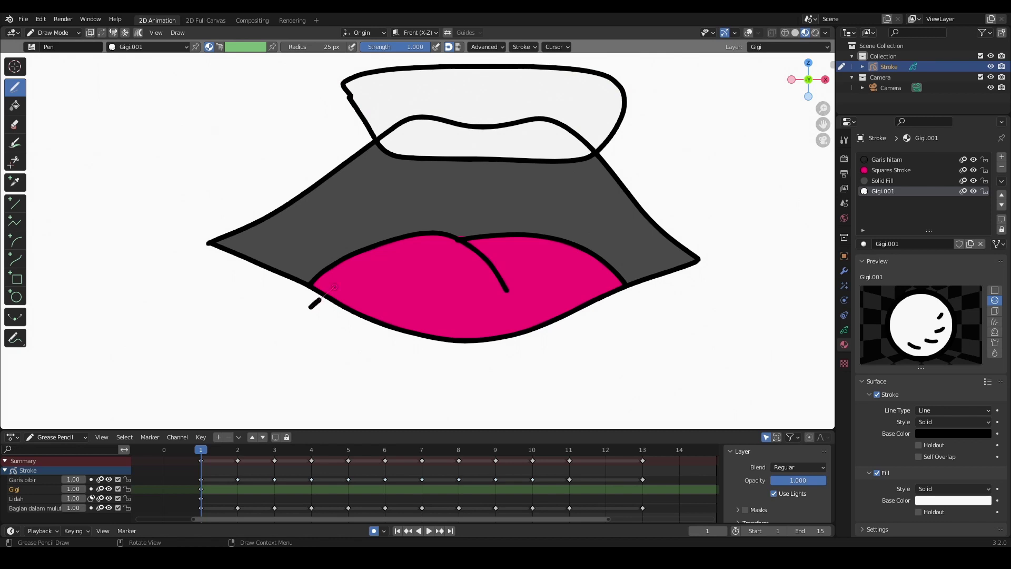
{"action": "mouse_move", "coordinate": [334, 287]}
{"action": "left_mouse_down", "text": "shift"}
{"action": "mouse_move", "coordinate": [609, 316]}
{"action": "mouse_move", "coordinate": [308, 355]}
{"action": "mouse_move", "coordinate": [308, 311]}
{"action": "left_mouse_up", "text": "shift"}
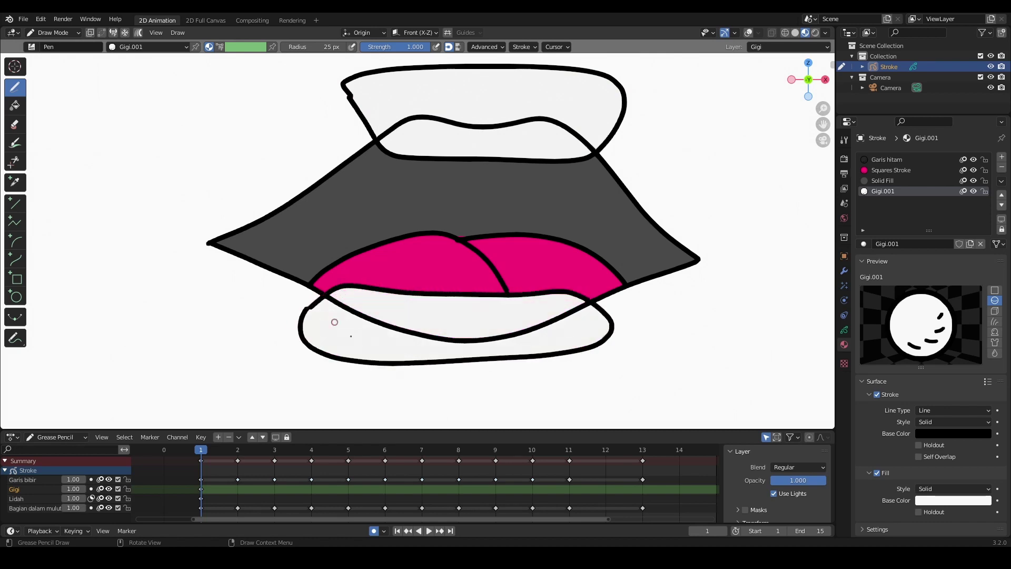
Draw new upper and lower teeth shapes freehand at frame 9, meeting in the middle of the nearly closed mouth
{"action": "left_click_drag", "start_coordinate": [555, 452], "coordinate": [496, 451]}
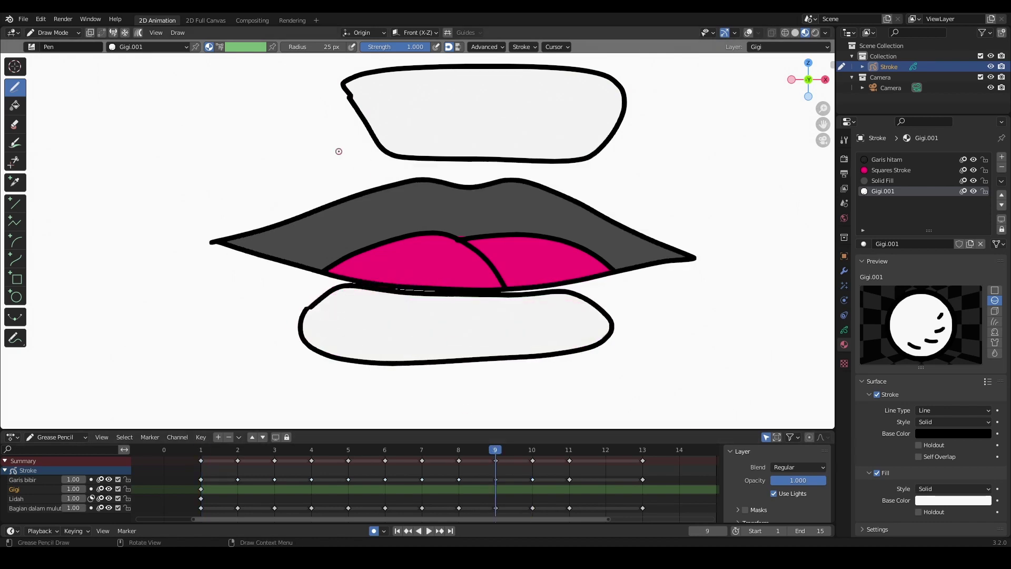
{"action": "mouse_move", "coordinate": [310, 146]}
{"action": "left_mouse_down", "text": "shift"}
{"action": "mouse_move", "coordinate": [364, 228]}
{"action": "mouse_move", "coordinate": [606, 220]}
{"action": "mouse_move", "coordinate": [632, 143]}
{"action": "mouse_move", "coordinate": [343, 117]}
{"action": "mouse_move", "coordinate": [309, 147]}
{"action": "left_mouse_up", "text": "shift"}
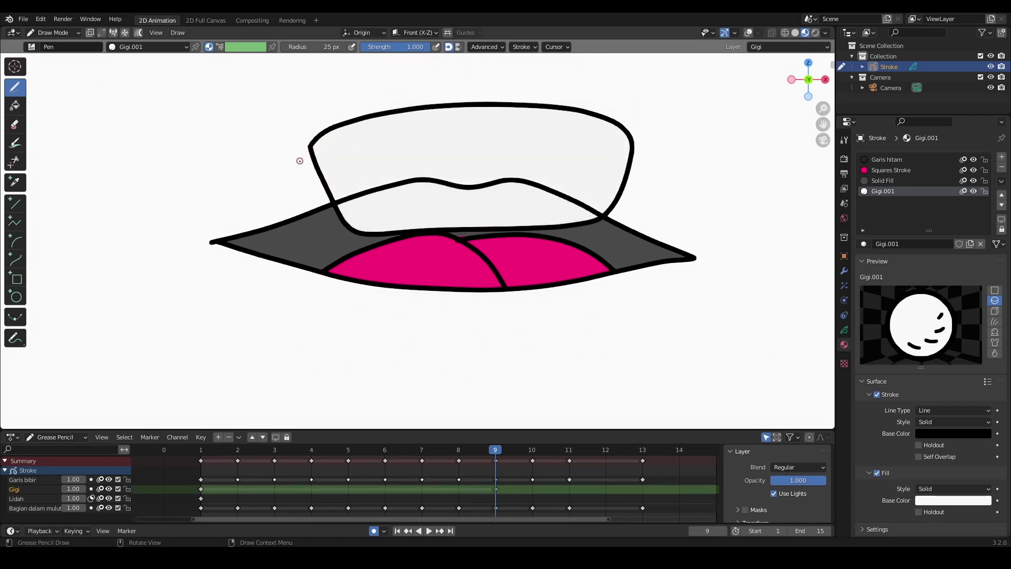
{"action": "mouse_move", "coordinate": [289, 305]}
{"action": "left_mouse_down", "text": "shift"}
{"action": "mouse_move", "coordinate": [366, 228]}
{"action": "mouse_move", "coordinate": [606, 231]}
{"action": "mouse_move", "coordinate": [495, 336]}
{"action": "mouse_move", "coordinate": [292, 298]}
{"action": "left_mouse_up", "text": "shift"}
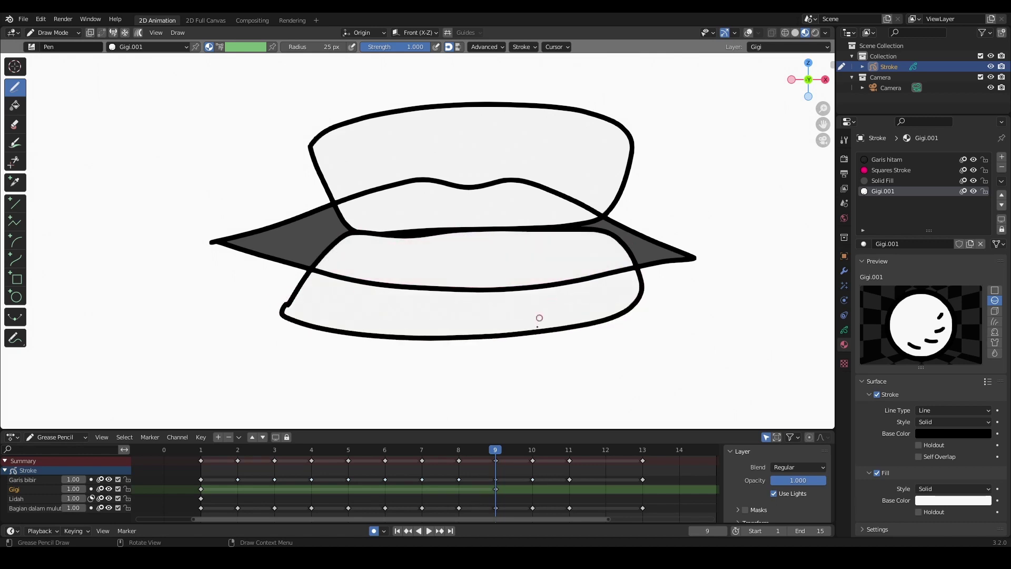
Enable masks on the Gigi layer with Bagian dalam mulut as the mask layer, and play back the animation
{"action": "left_click", "coordinate": [397, 531]}
{"action": "left_click", "coordinate": [845, 330]}
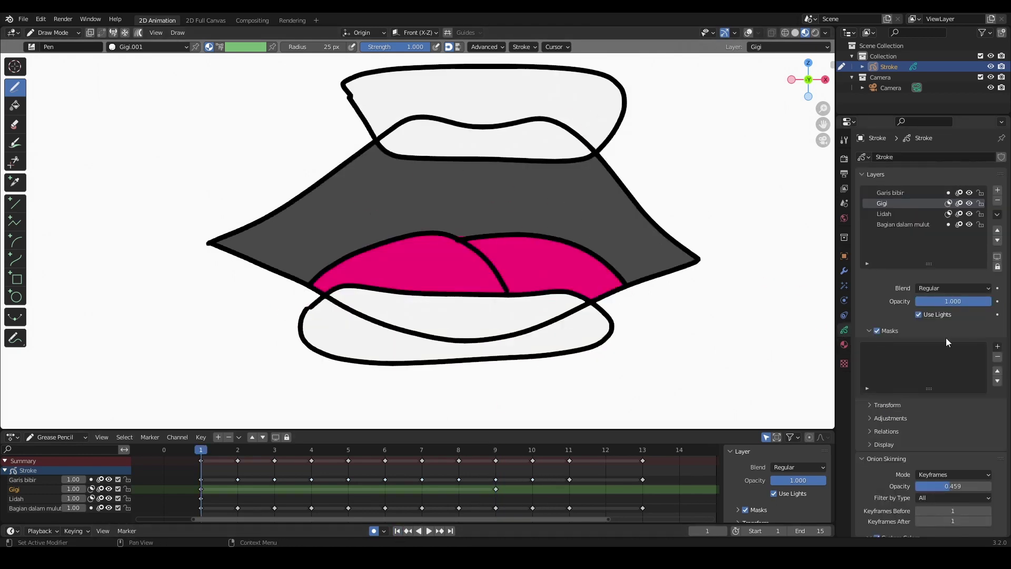
{"action": "key", "text": "space"}
{"action": "key", "text": "space"}
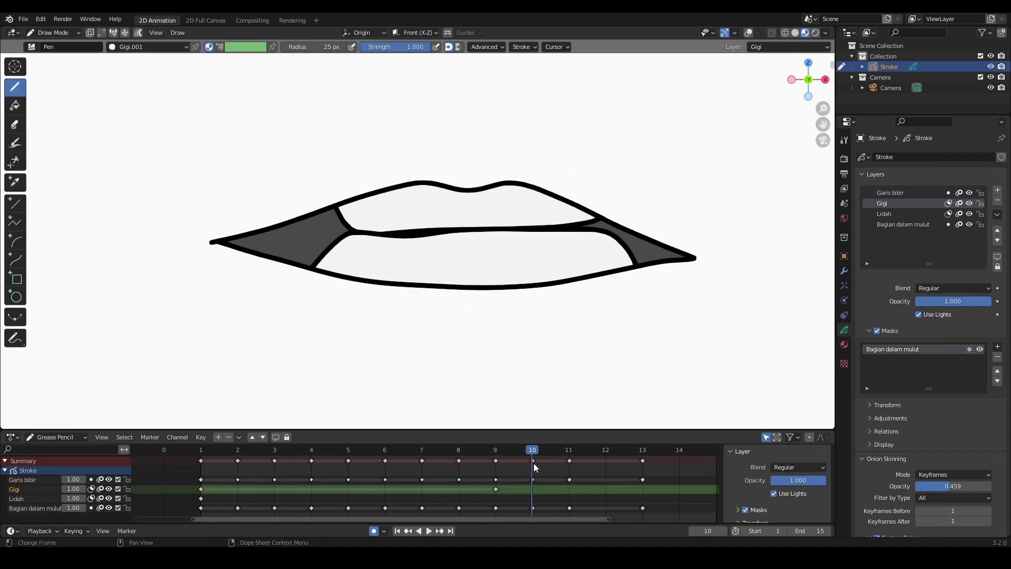
Switch to Edit Mode with overlays shown and interpolate the teeth strokes of the Gigi layer at frame 6
{"action": "left_click", "coordinate": [385, 453]}
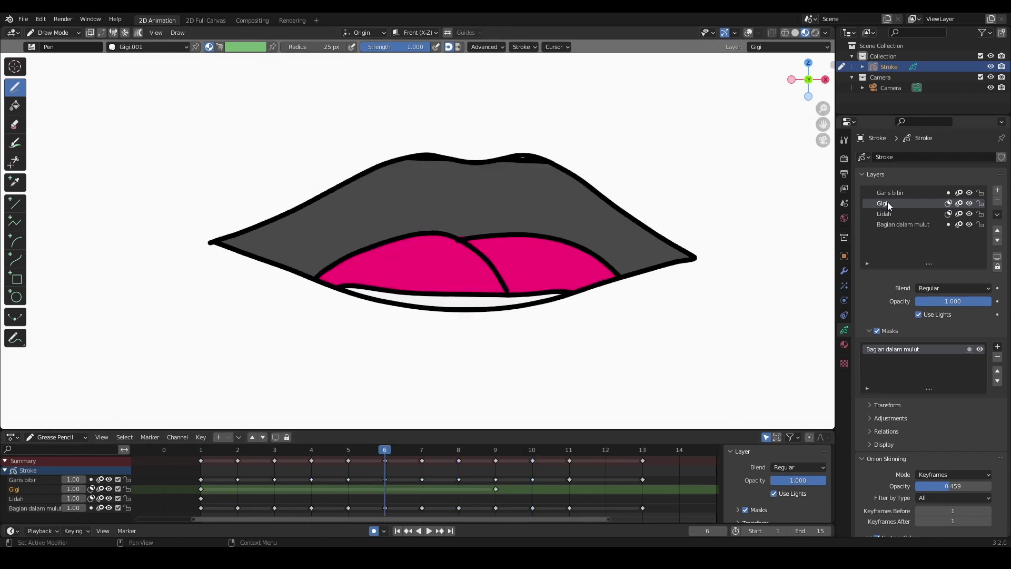
{"action": "left_click", "coordinate": [53, 32]}
{"action": "left_click", "coordinate": [62, 59]}
{"action": "left_click", "coordinate": [749, 33]}
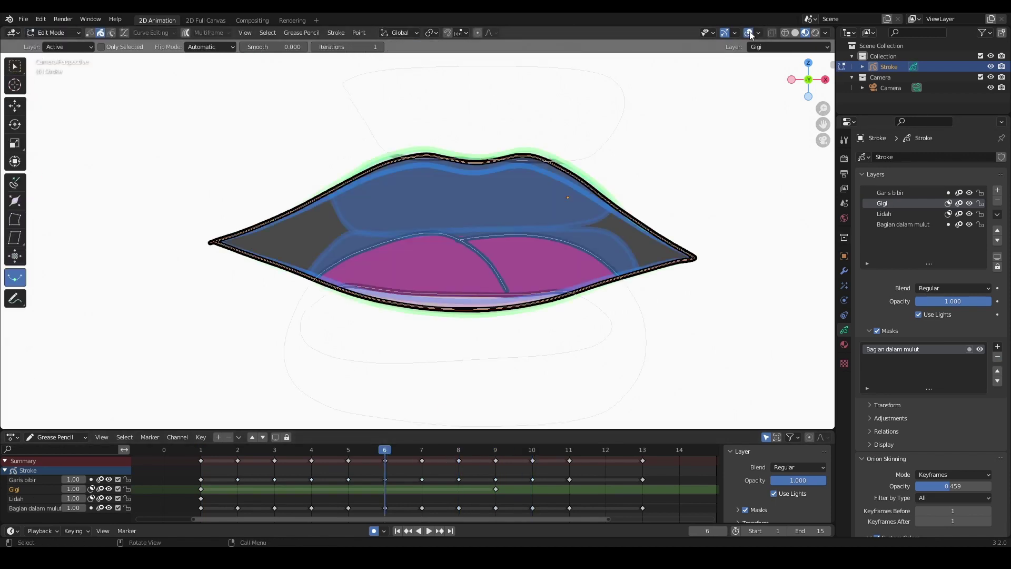
{"action": "left_click", "coordinate": [600, 342]}
{"action": "scroll", "coordinate": [587, 170], "scroll_direction": "down", "scroll_amount": 2}
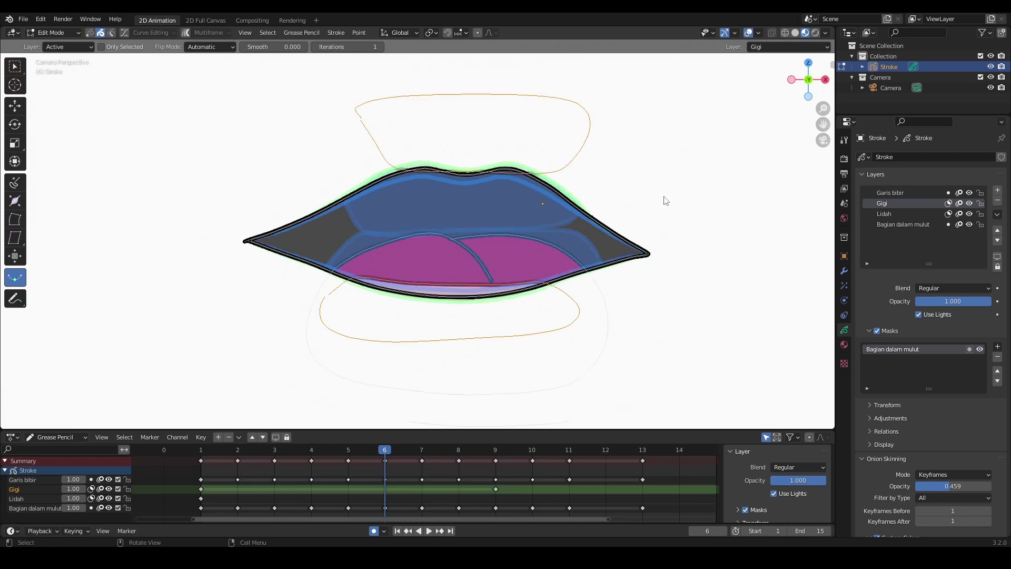
{"action": "key", "text": "ctrl+e"}
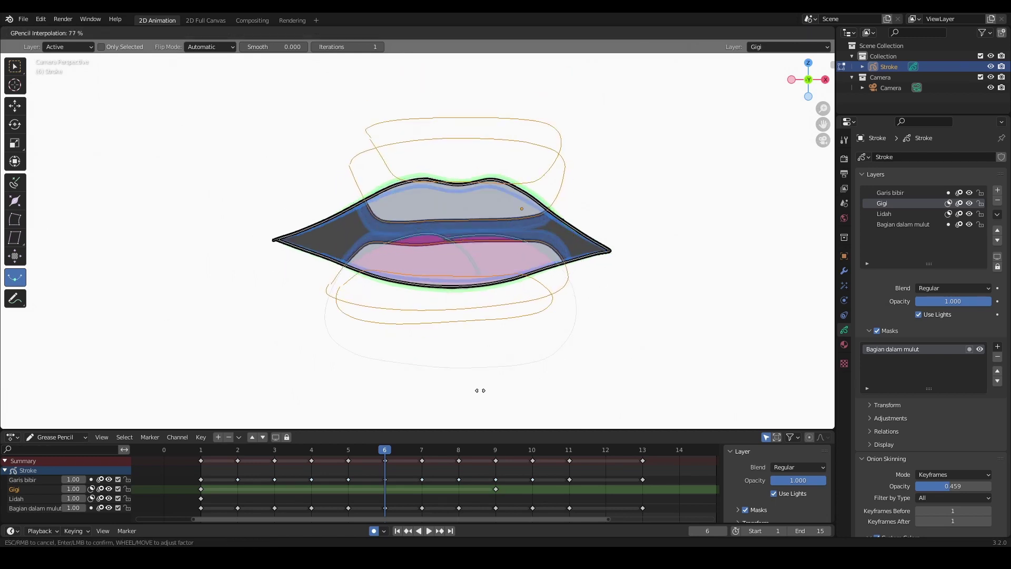
{"action": "left_click", "coordinate": [444, 397]}
Interpolate the Gigi layer's teeth strokes at frame 8 and check the neighbouring frames 9 and 10
{"action": "left_click", "coordinate": [459, 450]}
{"action": "key", "text": "ctrl+e"}
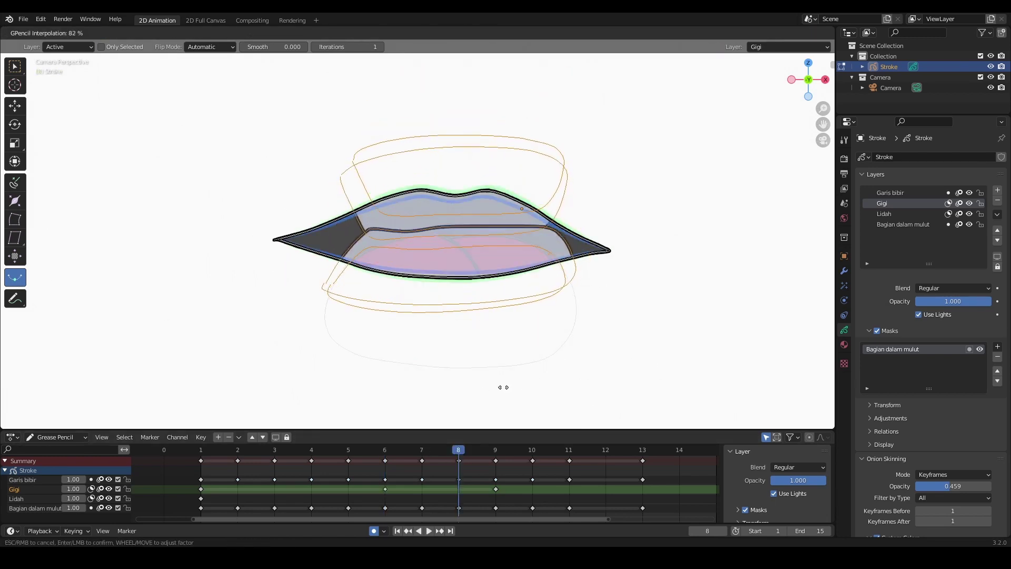
{"action": "left_click", "coordinate": [433, 395]}
{"action": "left_click", "coordinate": [532, 449]}
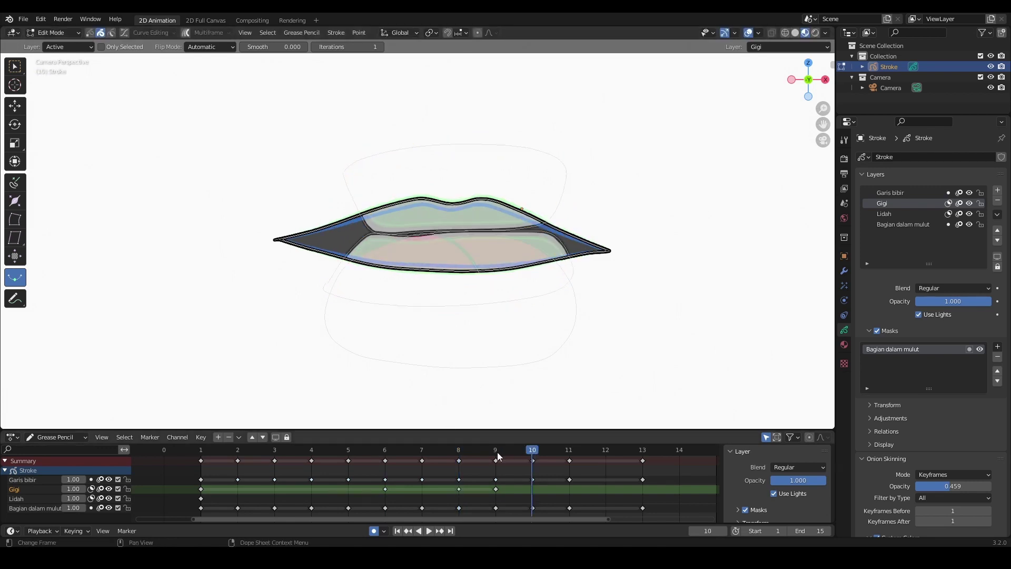
{"action": "left_click", "coordinate": [496, 451]}
Return to Draw Mode at frame 1 with overlays hidden, and save the file
{"action": "left_click", "coordinate": [52, 33]}
{"action": "left_click", "coordinate": [50, 73]}
{"action": "left_click", "coordinate": [749, 33]}
{"action": "left_click_drag", "start_coordinate": [316, 451], "coordinate": [201, 452]}
{"action": "left_click_drag", "start_coordinate": [556, 428], "coordinate": [580, 379]}
{"action": "key", "text": "ctrl+s"}
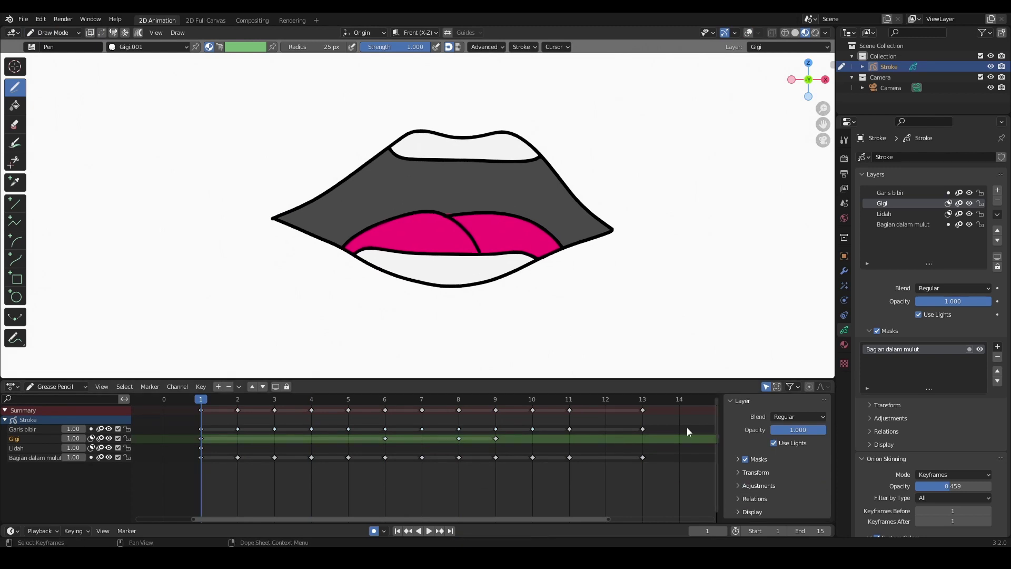
Add a Grease Pencil layer above Gigi and name it bibir
{"action": "left_click", "coordinate": [999, 191]}
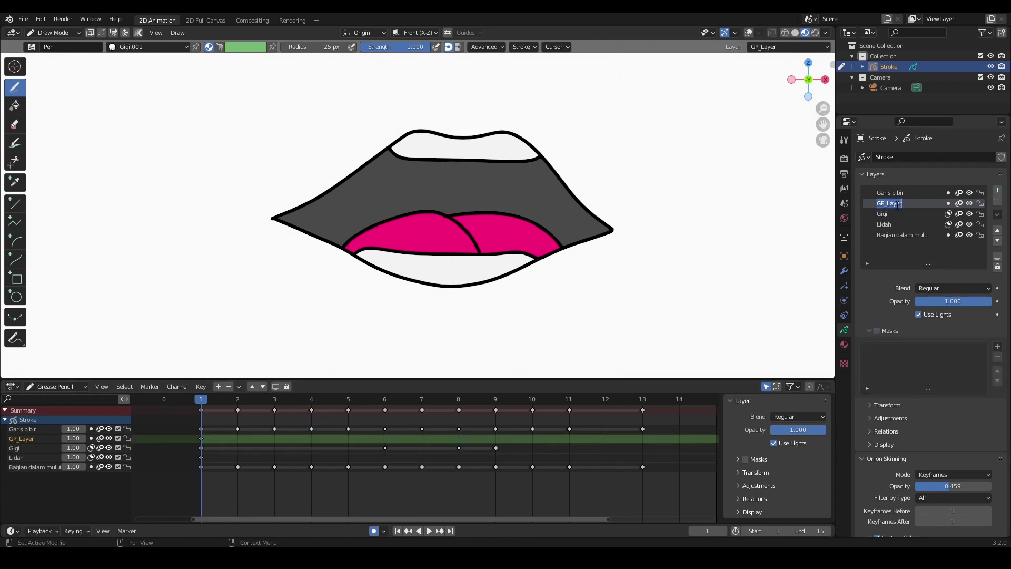
{"action": "double_click", "coordinate": [896, 205]}
{"action": "type", "text": "bibir"}
{"action": "key", "text": "Return"}
Draw short curved lines above the upper lip and below the lower lip at frame 1 with the Garis hitam material
{"action": "left_click", "coordinate": [844, 345]}
{"action": "left_click", "coordinate": [888, 159]}
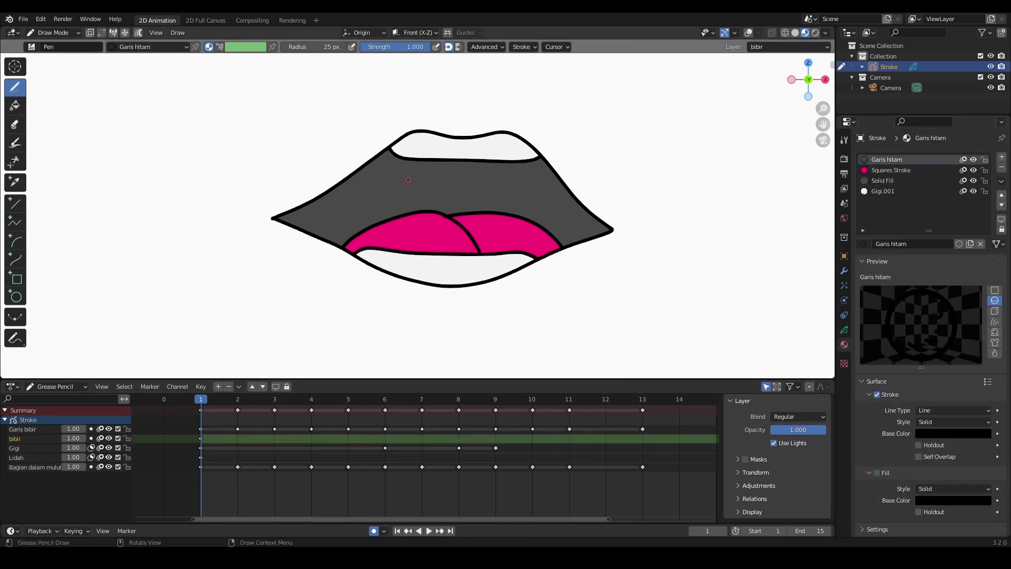
{"action": "left_click_drag", "start_coordinate": [439, 117], "coordinate": [498, 109]}
{"action": "left_click_drag", "start_coordinate": [414, 316], "coordinate": [495, 317]}
Draw new short curved lines just above and below the closed lips at frame 13 on the bibir layer
{"action": "left_click", "coordinate": [643, 400]}
{"action": "left_click_drag", "start_coordinate": [432, 175], "coordinate": [472, 180]}
{"action": "left_click_drag", "start_coordinate": [388, 247], "coordinate": [522, 252]}
Interpolate the bibir layer's curved lines at frame 6 so they follow the half-closed lips
{"action": "left_click", "coordinate": [386, 400]}
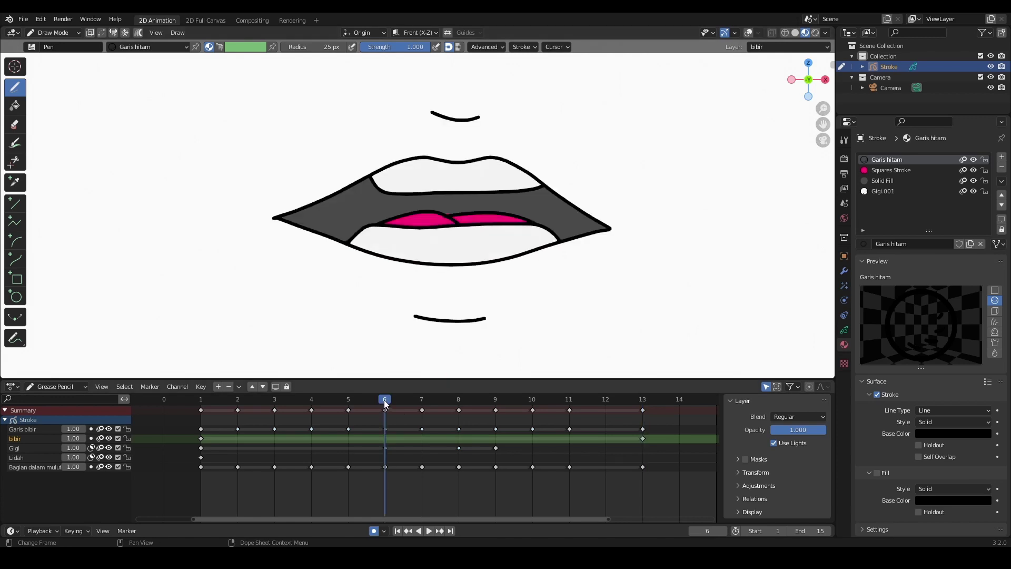
{"action": "left_click", "coordinate": [844, 330]}
{"action": "left_click", "coordinate": [14, 317]}
{"action": "left_click_drag", "start_coordinate": [704, 320], "coordinate": [692, 318]}
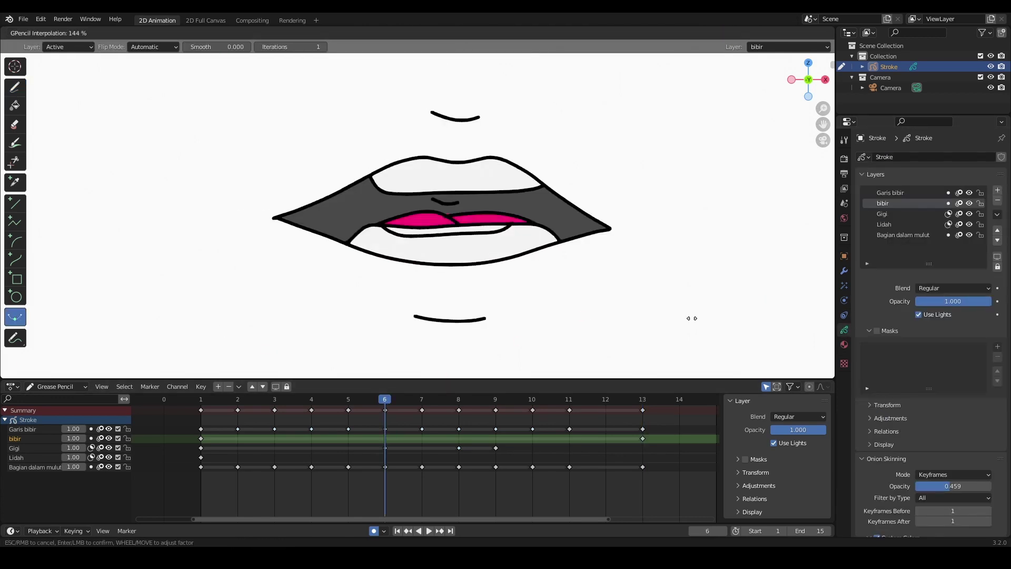
{"action": "left_click", "coordinate": [397, 375]}
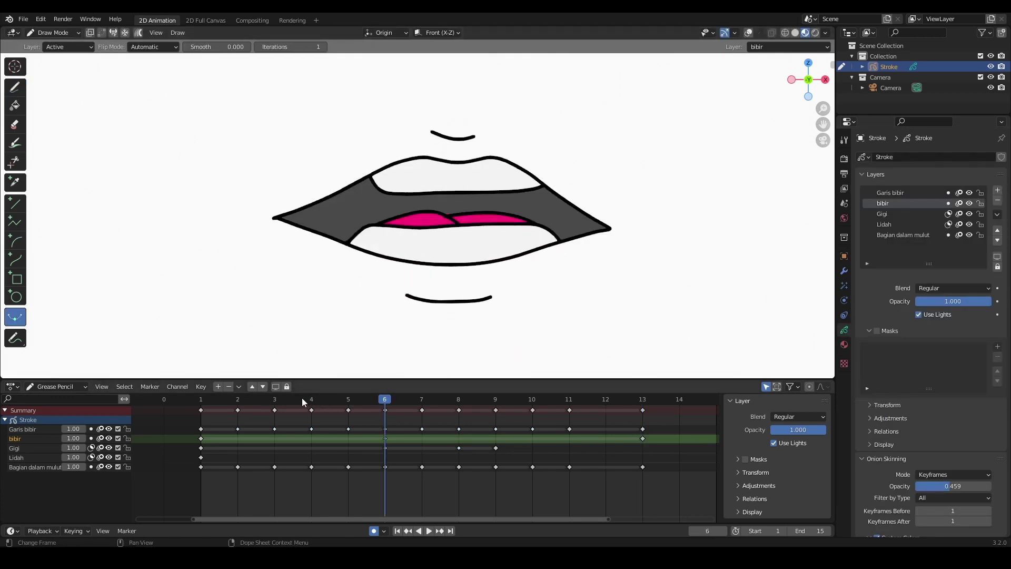
Interpolate the bibir layer's curved lines at frames 3, 2 and 4
{"action": "left_click", "coordinate": [275, 402]}
{"action": "left_click_drag", "start_coordinate": [642, 312], "coordinate": [440, 344]}
{"action": "left_click", "coordinate": [239, 402]}
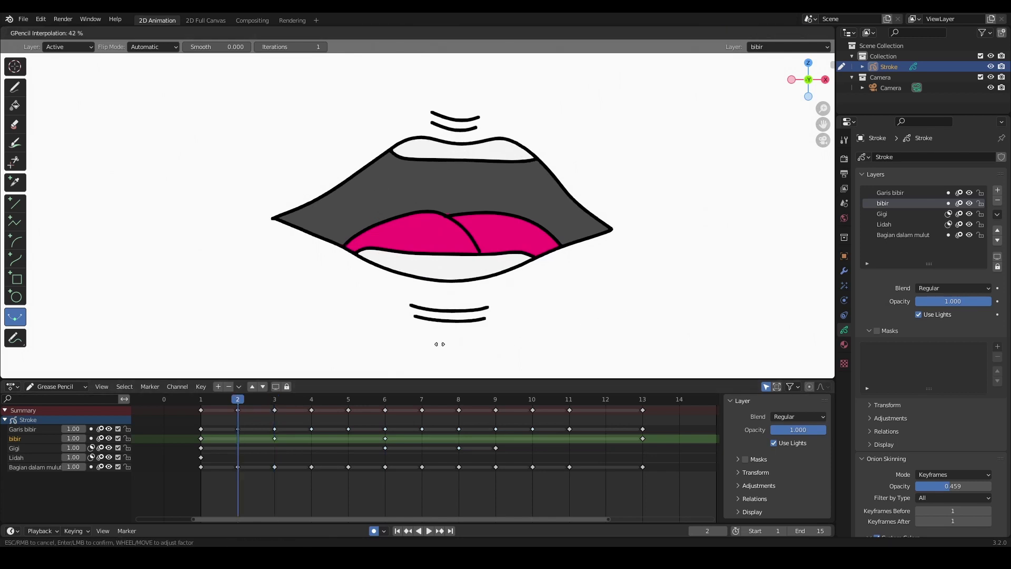
{"action": "left_click", "coordinate": [440, 344]}
{"action": "left_click", "coordinate": [312, 402]}
{"action": "left_click_drag", "start_coordinate": [640, 316], "coordinate": [479, 330]}
{"action": "left_click", "coordinate": [478, 330]}
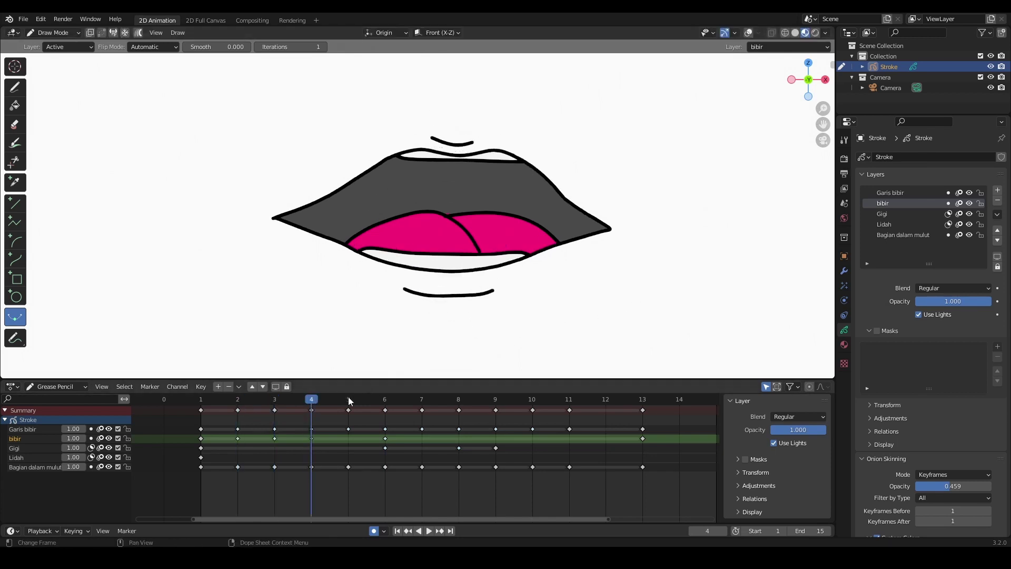
Interpolate the bibir layer's curved lines at frames 9 and 11
{"action": "left_click", "coordinate": [349, 401]}
{"action": "left_click", "coordinate": [498, 401]}
{"action": "left_click_drag", "start_coordinate": [643, 319], "coordinate": [425, 360]}
{"action": "left_click", "coordinate": [570, 401]}
{"action": "left_click_drag", "start_coordinate": [670, 323], "coordinate": [450, 359]}
Interpolate the bibir layer's curved lines at frames 7 and 8
{"action": "left_click", "coordinate": [459, 400]}
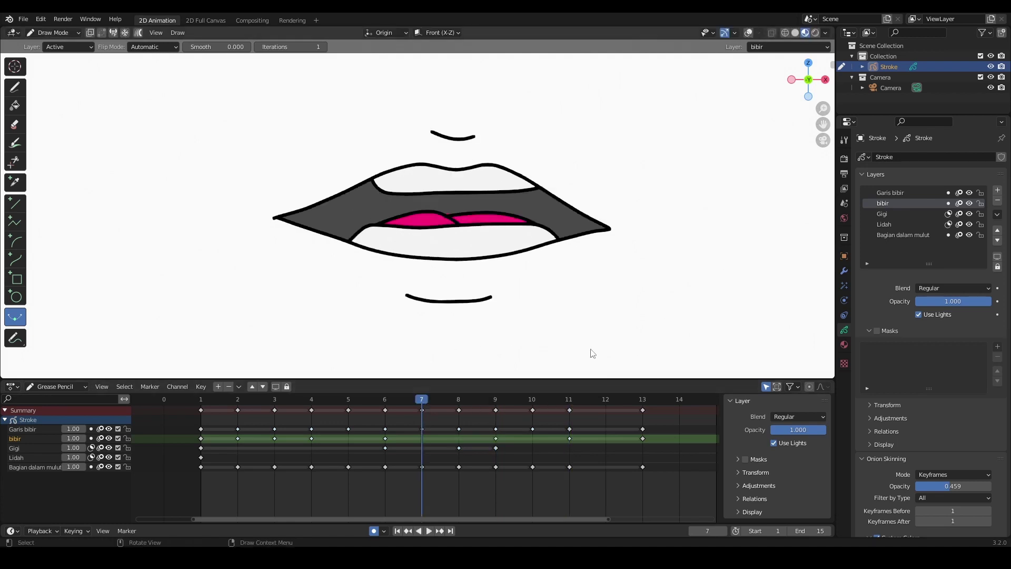
{"action": "left_click_drag", "start_coordinate": [592, 352], "coordinate": [450, 350]}
{"action": "left_click", "coordinate": [449, 350]}
{"action": "left_click_drag", "start_coordinate": [610, 338], "coordinate": [468, 349]}
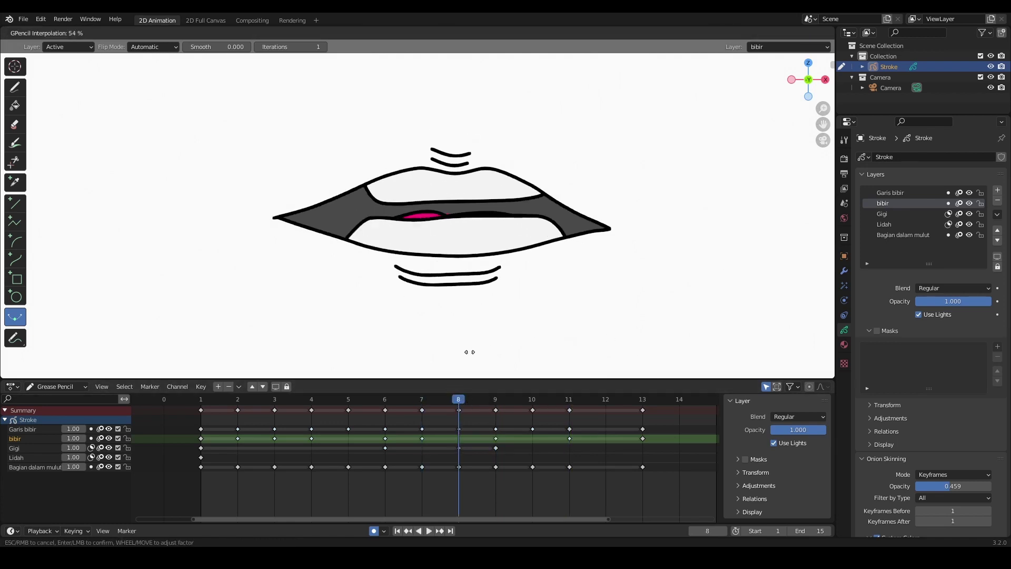
{"action": "left_click", "coordinate": [467, 350]}
Interpolate the bibir layer's curved lines at frame 10
{"action": "left_click", "coordinate": [533, 400]}
{"action": "left_click_drag", "start_coordinate": [532, 326], "coordinate": [470, 335]}
{"action": "left_click", "coordinate": [469, 336]}
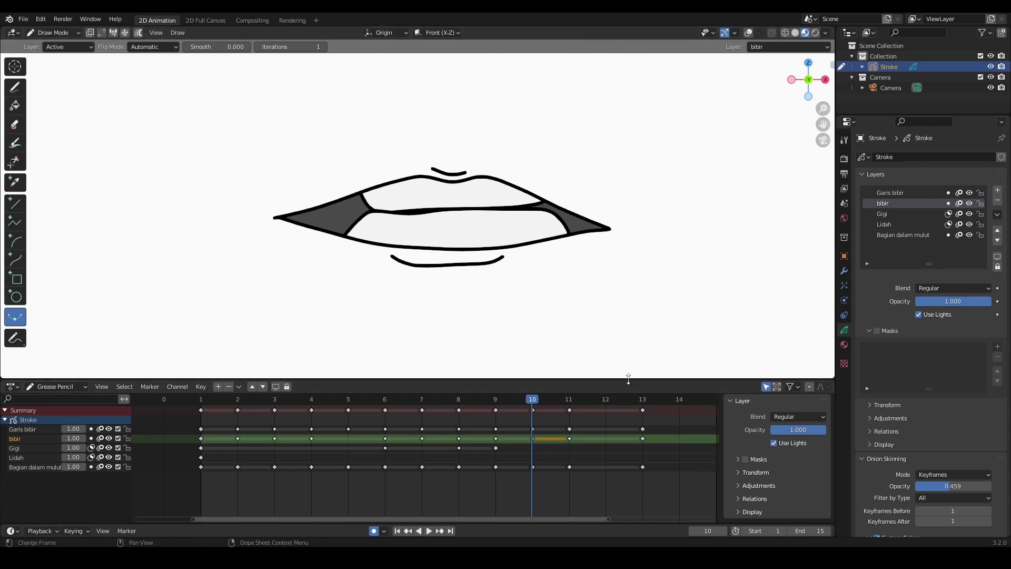
Delete the bibir layer's keyframe at frame 10 in an enlarged timeline
{"action": "left_click_drag", "start_coordinate": [644, 379], "coordinate": [643, 313]}
{"action": "scroll", "coordinate": [558, 419], "scroll_direction": "up", "scroll_amount": 2}
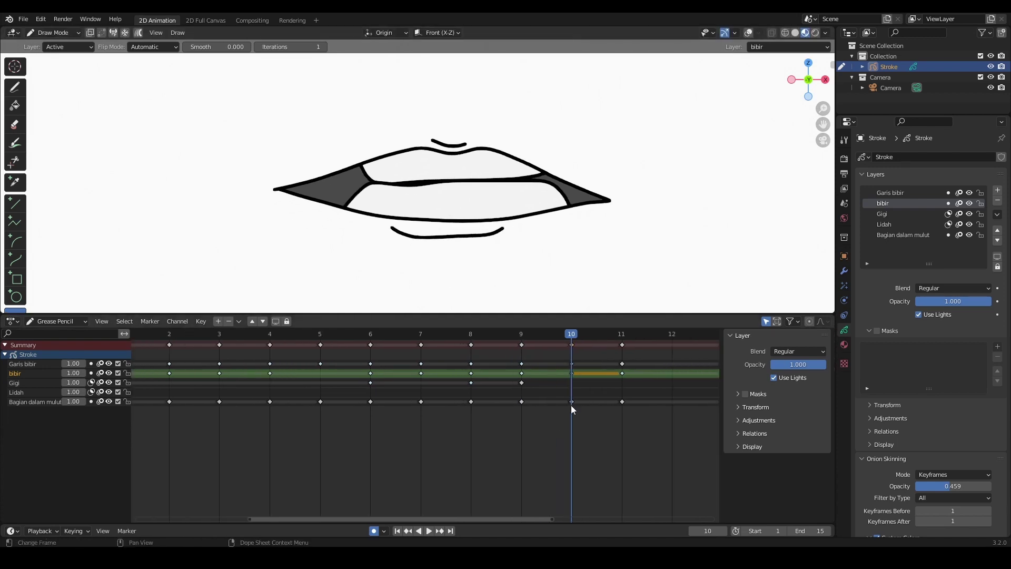
{"action": "key", "text": "x"}
{"action": "left_click", "coordinate": [573, 377]}
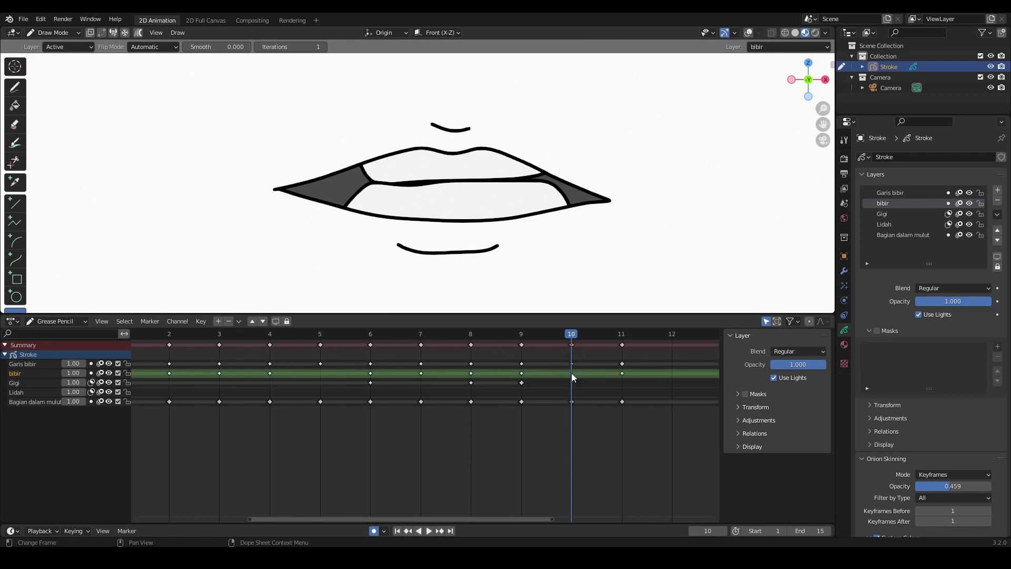
{"action": "left_click", "coordinate": [505, 472]}
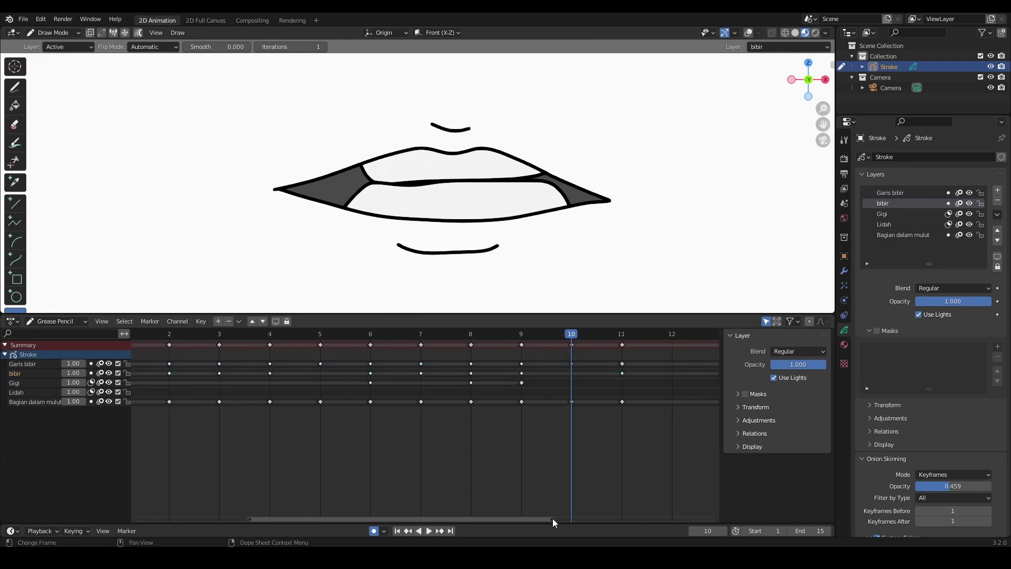
Switch to Object Mode at frame 1 and move the whole mouth drawing down toward the horizontal centre of the camera frame
{"action": "left_click_drag", "start_coordinate": [552, 518], "coordinate": [676, 511]}
{"action": "key", "text": "shift+Left"}
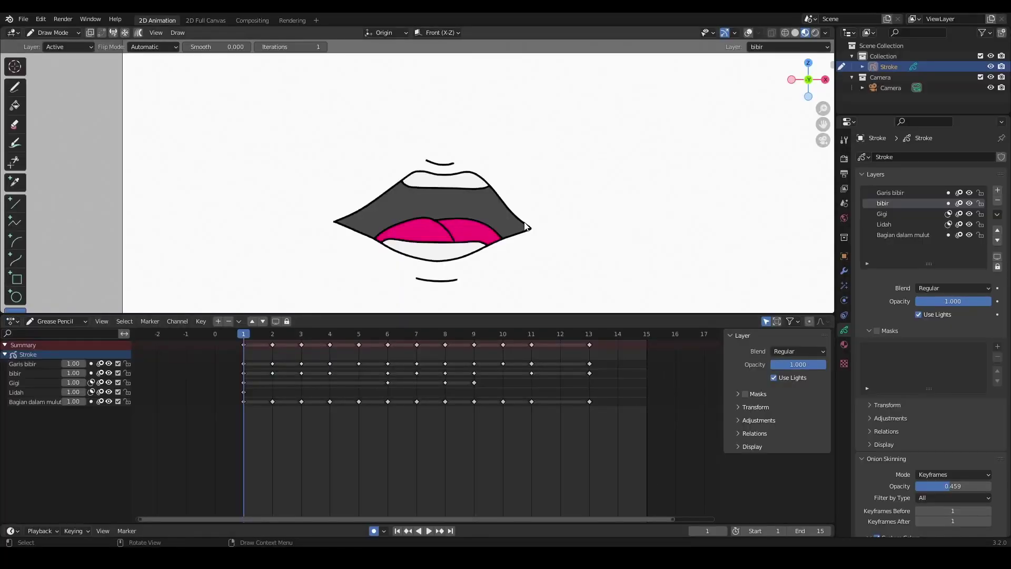
{"action": "scroll", "coordinate": [526, 227], "scroll_direction": "down", "scroll_amount": 4}
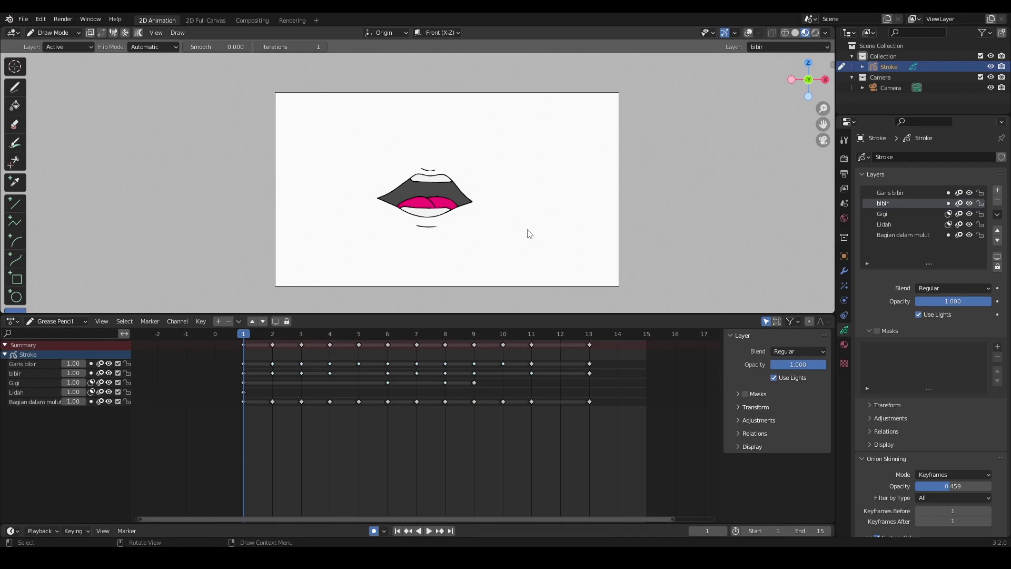
{"action": "left_click", "coordinate": [53, 32]}
{"action": "left_click", "coordinate": [50, 47]}
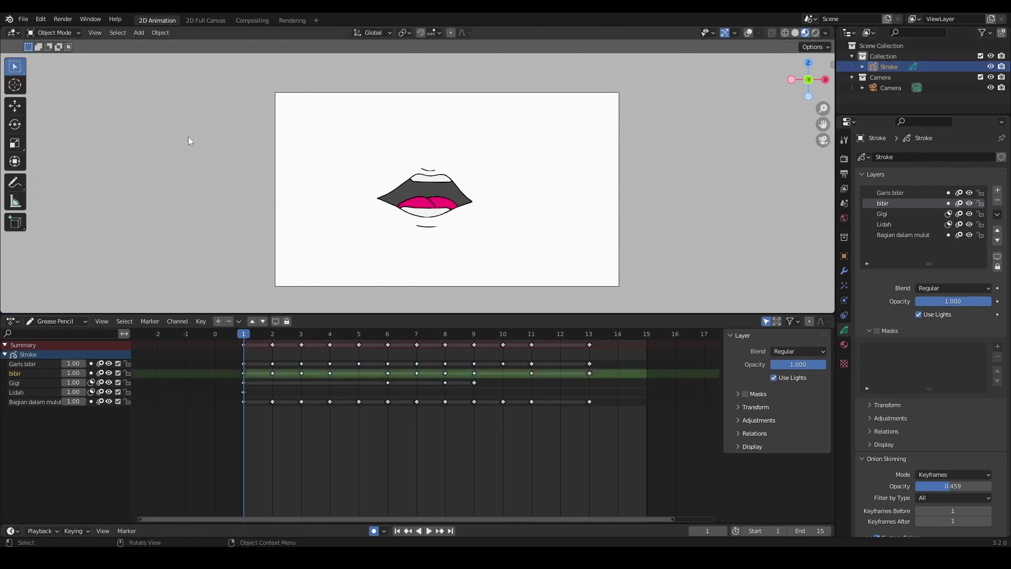
{"action": "key", "text": "shift+space"}
{"action": "key", "text": "g"}
{"action": "left_click_drag", "start_coordinate": [481, 194], "coordinate": [514, 210]}
Add a Grease Pencil layer above bibir and name it Kepala
{"action": "left_click", "coordinate": [998, 191]}
{"action": "double_click", "coordinate": [899, 203]}
{"action": "type", "text": "Garis ke2"}
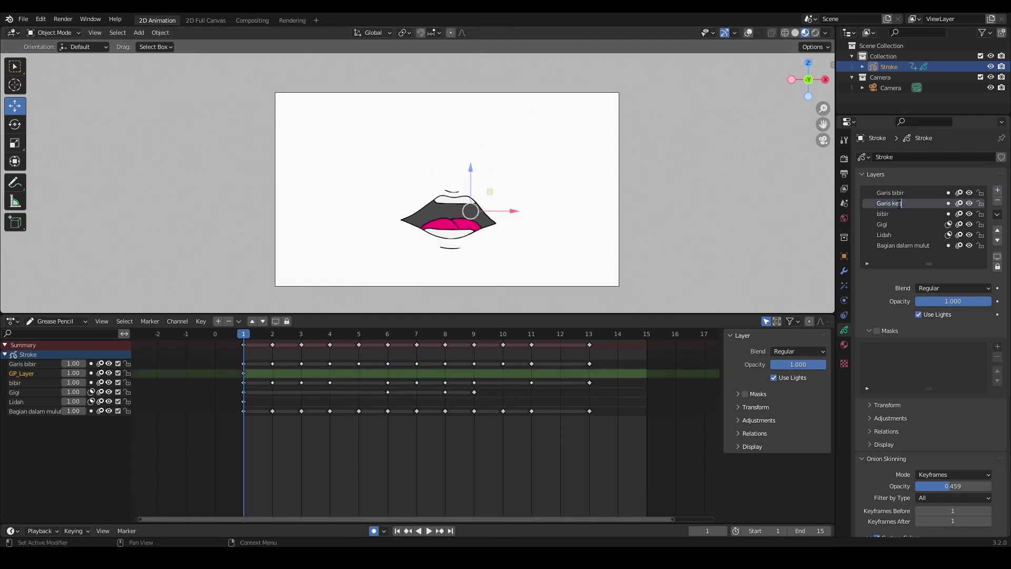
{"action": "key", "text": "BackSpace"}
{"action": "key", "text": "BackSpace"}
{"action": "key", "text": "BackSpace"}
{"action": "key", "text": "BackSpace"}
{"action": "key", "text": "BackSpace"}
{"action": "type", "text": "Kepala"}
Switch to Draw Mode and try to draw a circle around the mouth for the head
{"action": "left_click", "coordinate": [52, 33]}
{"action": "left_click", "coordinate": [53, 80]}
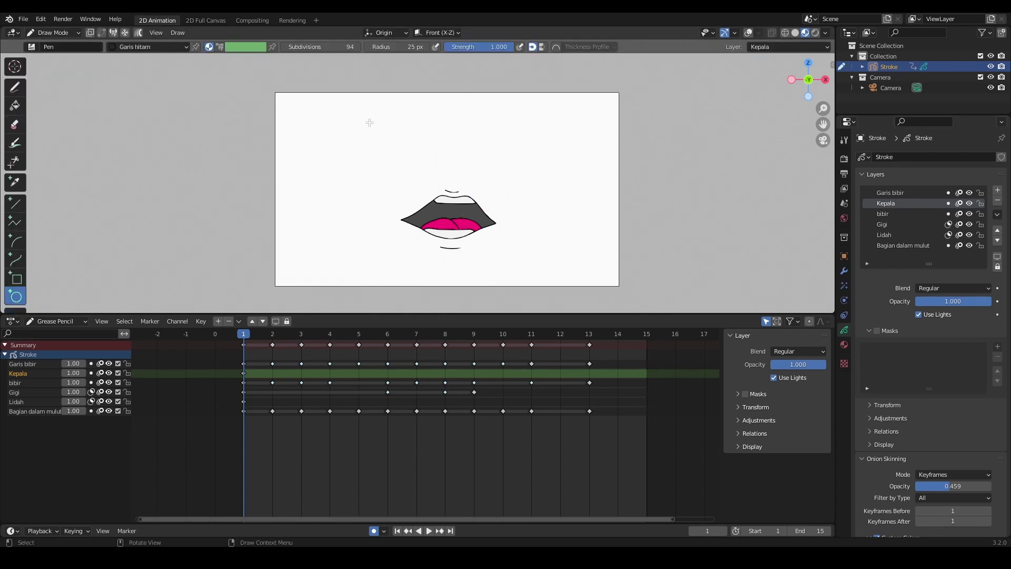
{"action": "left_click_drag", "start_coordinate": [370, 122], "coordinate": [540, 269]}
{"action": "key", "text": "Escape"}
Create a new material for the head with fill enabled and a light yellow-green base color (H 0.218, S 0.772, V 1.000)
{"action": "left_click", "coordinate": [845, 344]}
{"action": "left_click", "coordinate": [1002, 157]}
{"action": "left_click", "coordinate": [905, 245]}
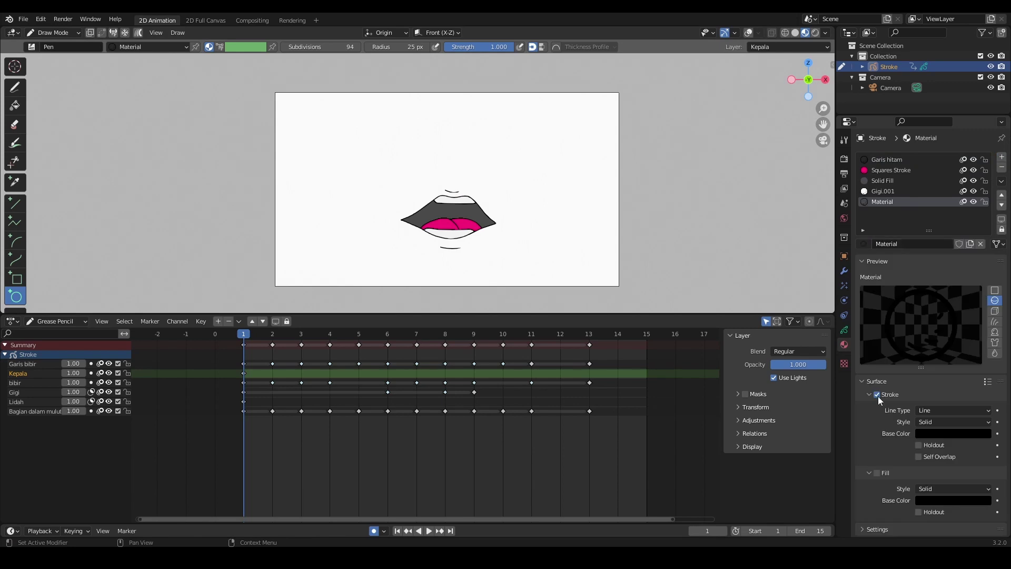
{"action": "left_click", "coordinate": [954, 501]}
{"action": "left_click_drag", "start_coordinate": [986, 424], "coordinate": [985, 350]}
{"action": "left_click", "coordinate": [917, 393]}
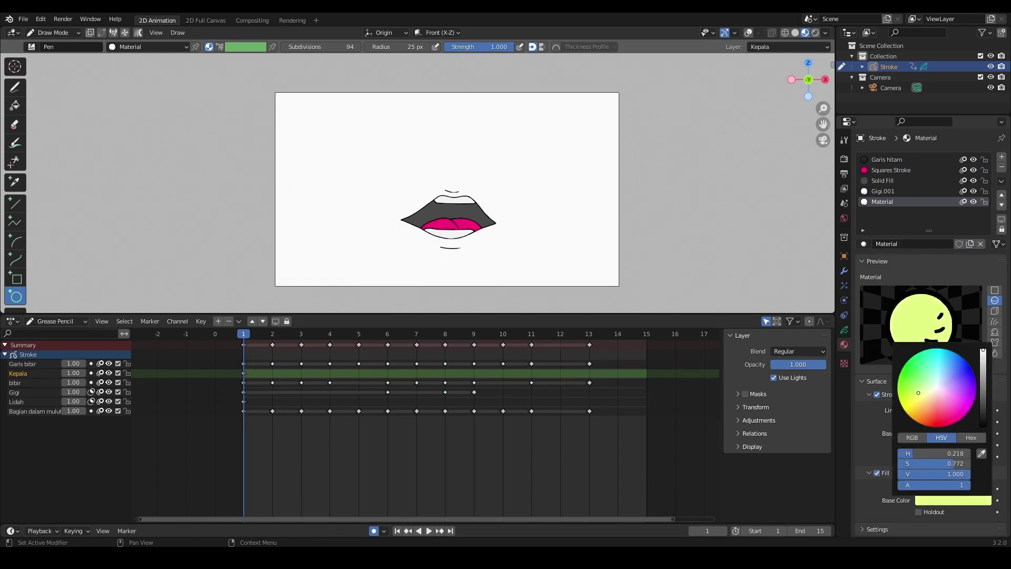
Draw a filled circle around the mouth and stretch it into a slightly tall oval head
{"action": "left_click_drag", "start_coordinate": [371, 125], "coordinate": [522, 262]}
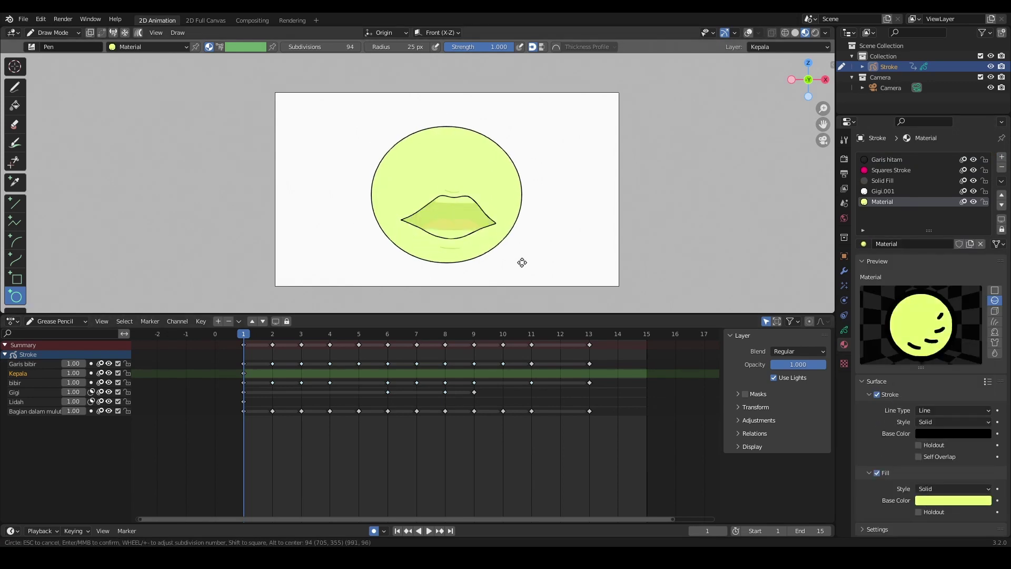
{"action": "mouse_move", "coordinate": [371, 125]}
{"action": "left_mouse_down"}
{"action": "mouse_move", "coordinate": [384, 117]}
{"action": "mouse_move", "coordinate": [376, 125]}
{"action": "left_mouse_up"}
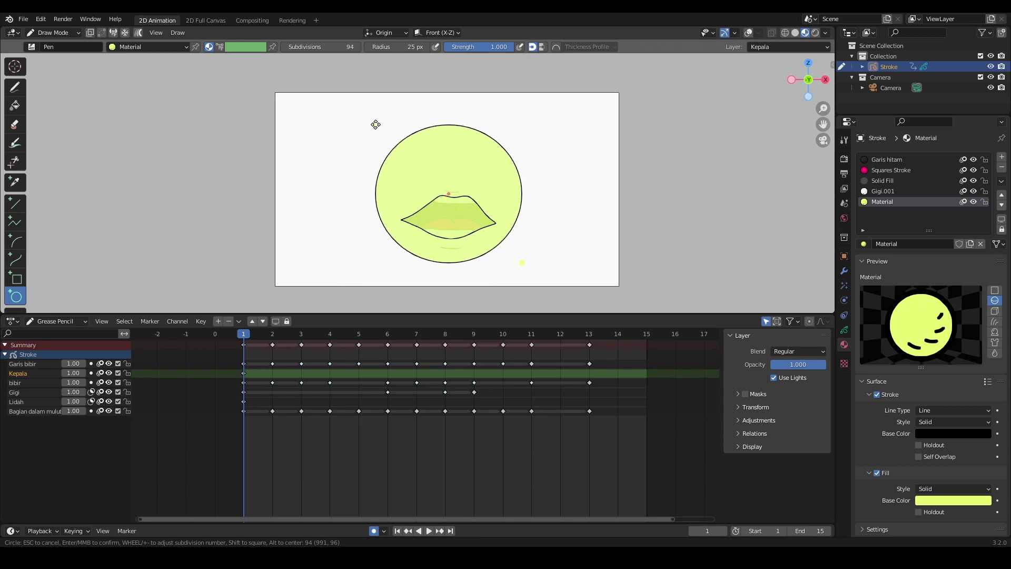
{"action": "left_click_drag", "start_coordinate": [522, 262], "coordinate": [520, 271]}
{"action": "left_click_drag", "start_coordinate": [375, 125], "coordinate": [379, 114]}
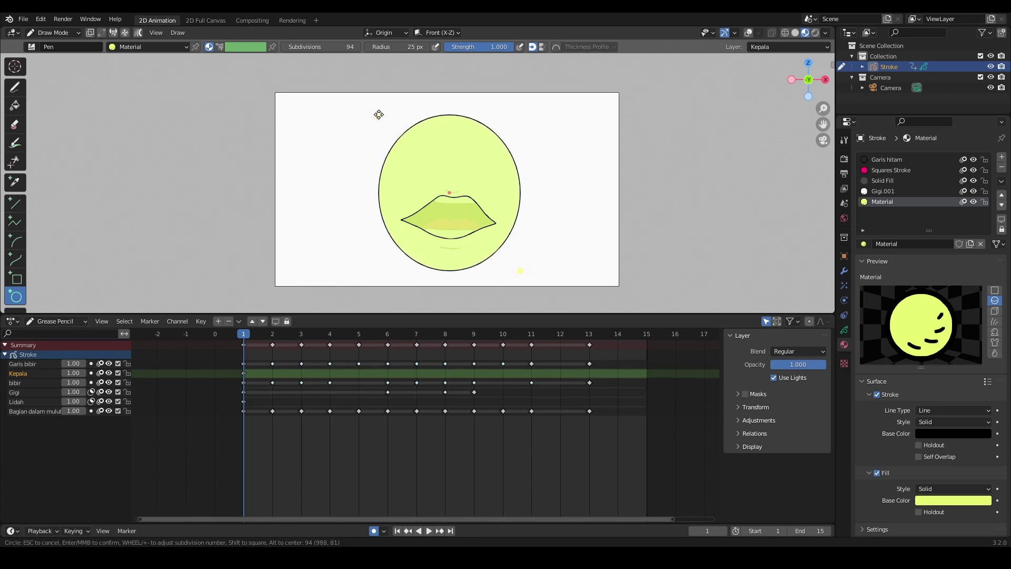
{"action": "key", "text": "Return"}
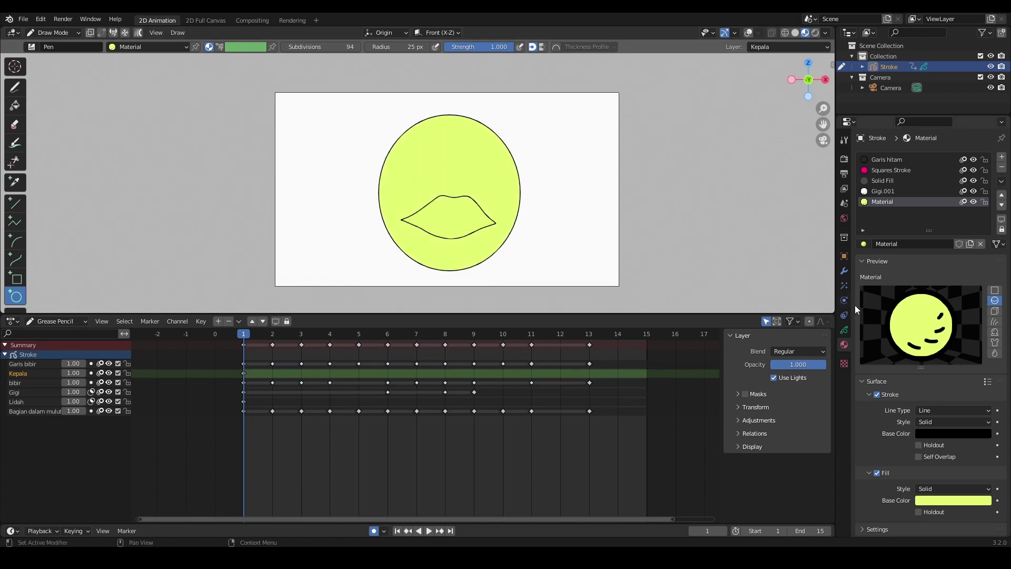
Move the Kepala layer to the bottom of the layer stack, below Bagian dalam mulut
{"action": "left_click", "coordinate": [844, 330]}
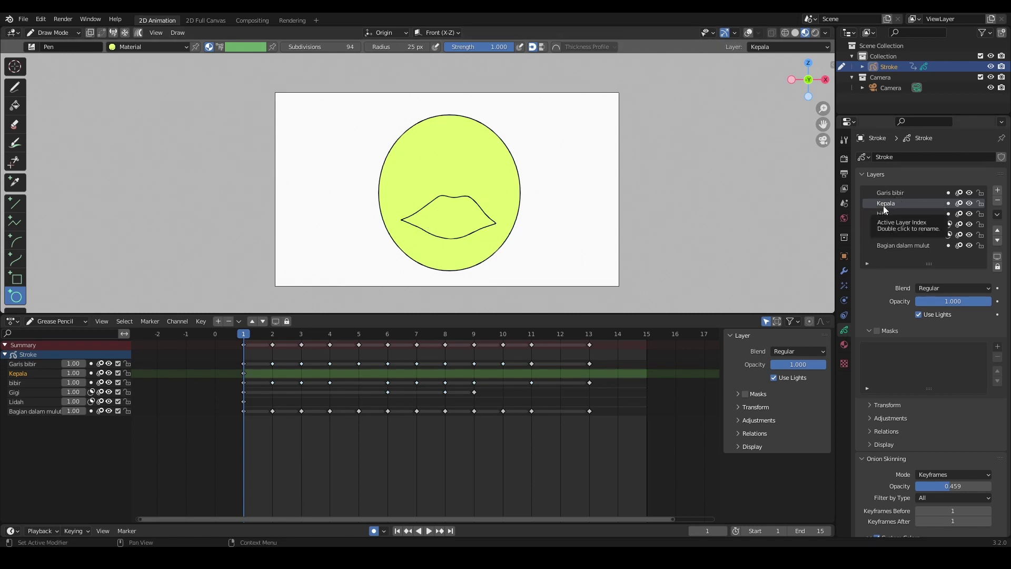
{"action": "left_click", "coordinate": [998, 241]}
{"action": "left_click", "coordinate": [998, 241]}
{"action": "left_click", "coordinate": [998, 241]}
{"action": "left_click", "coordinate": [998, 241]}
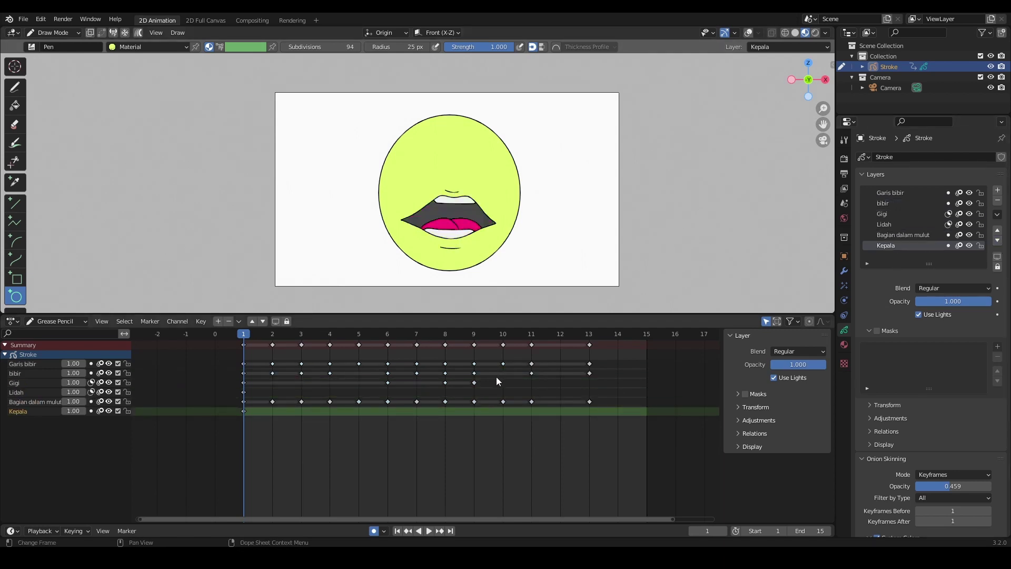
Add a layer above Kepala, name it Mata hidung alis, and show the material list
{"action": "left_click", "coordinate": [998, 192]}
{"action": "double_click", "coordinate": [895, 245]}
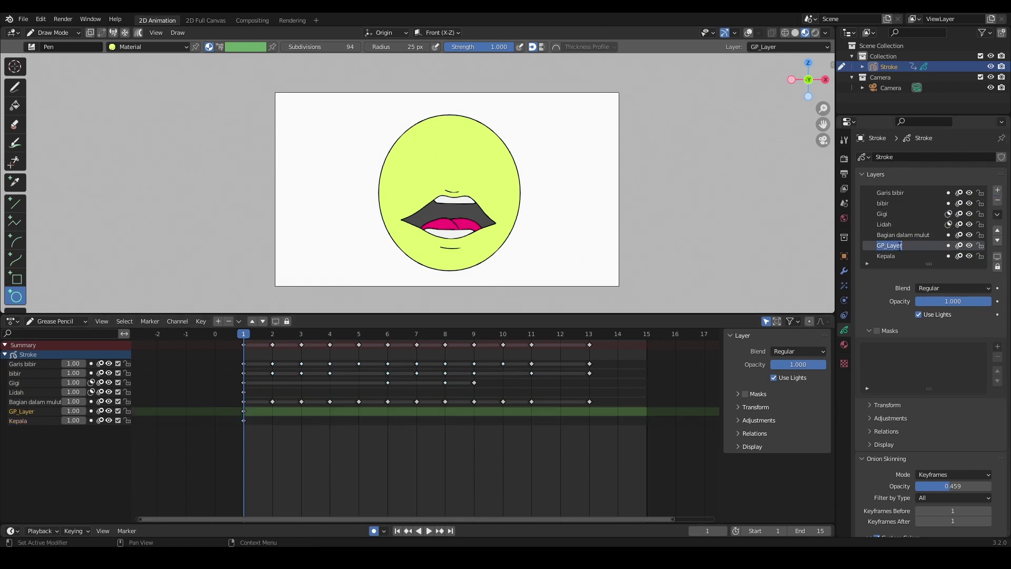
{"action": "type", "text": "Mata hidung alis"}
{"action": "key", "text": "Return"}
{"action": "left_click", "coordinate": [845, 344]}
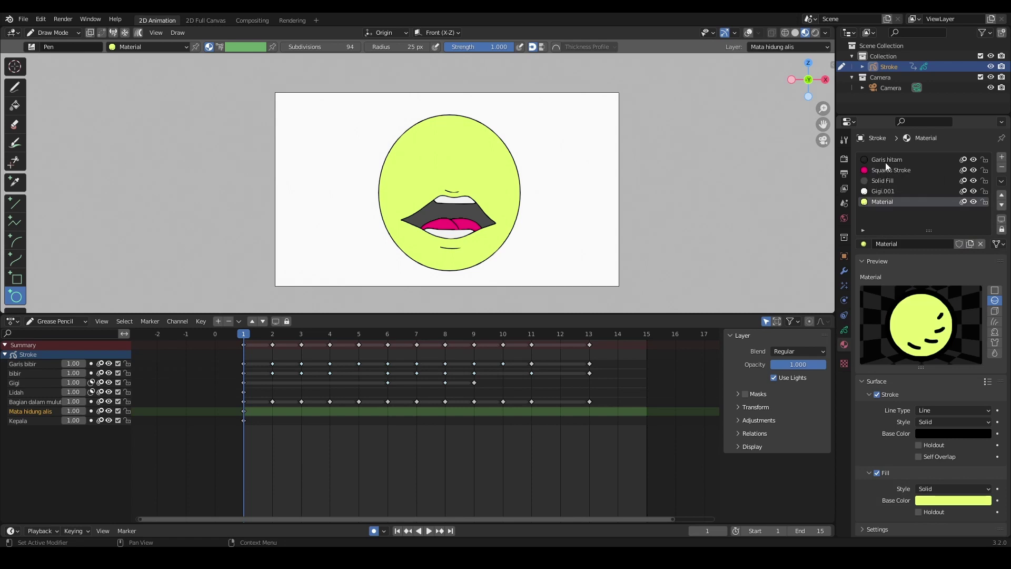
Draw a small nose line above the mouth freehand with the Garis hitam material
{"action": "left_click", "coordinate": [886, 162]}
{"action": "left_click", "coordinate": [15, 87]}
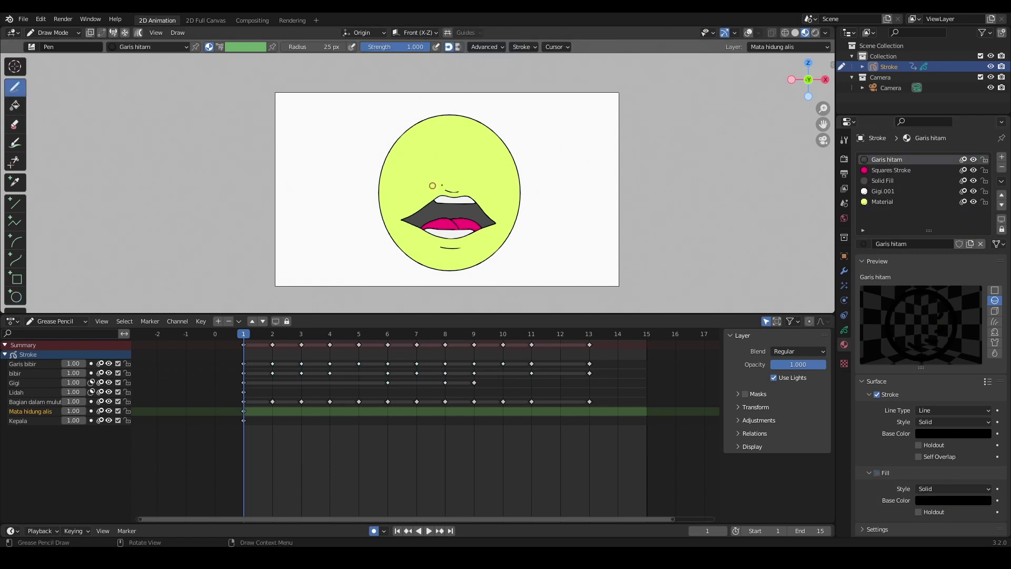
{"action": "scroll", "coordinate": [433, 185], "scroll_direction": "up", "scroll_amount": 2}
{"action": "left_click_drag", "start_coordinate": [474, 188], "coordinate": [493, 161]}
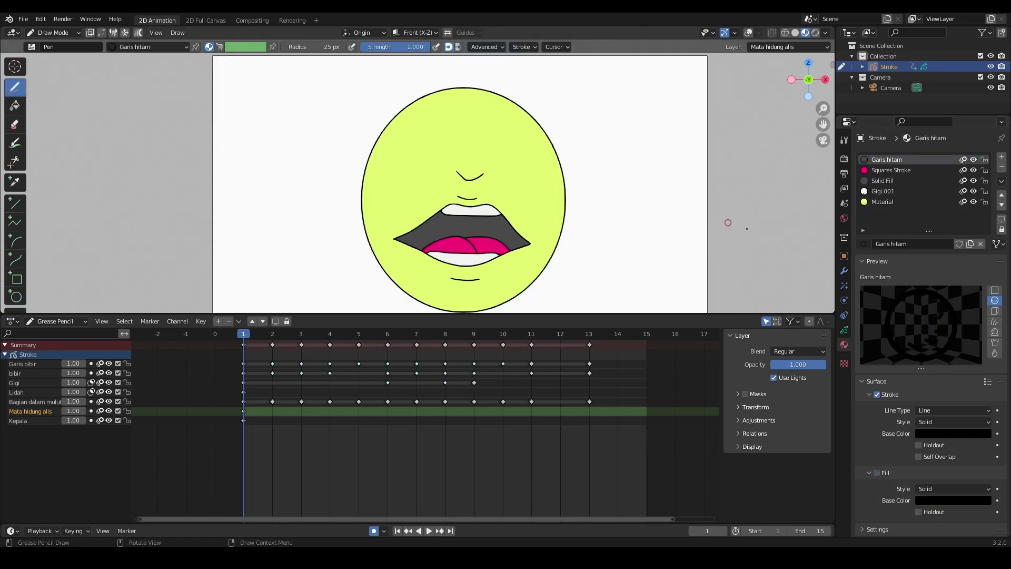
Rename the Mata hidung alis layer to Hidung and add a layer above it named Mata
{"action": "left_click", "coordinate": [844, 330]}
{"action": "double_click", "coordinate": [894, 248]}
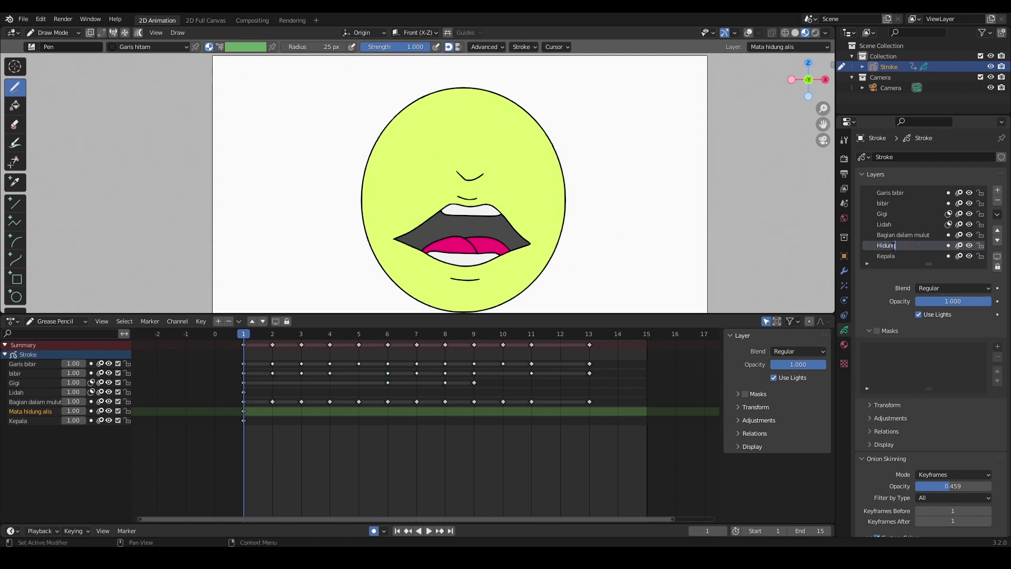
{"action": "key", "text": "Return"}
{"action": "left_click", "coordinate": [997, 191]}
{"action": "double_click", "coordinate": [891, 245]}
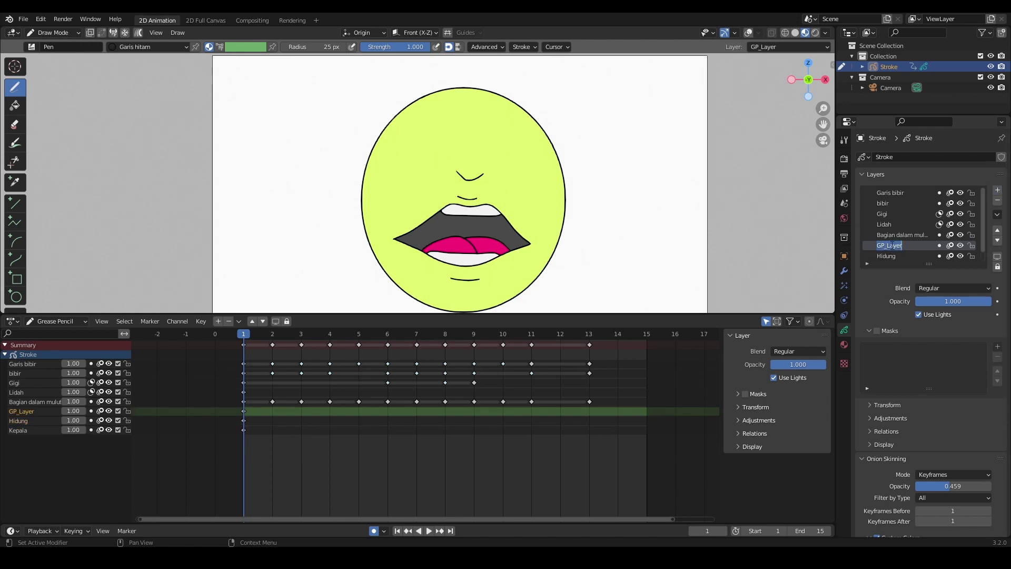
{"action": "type", "text": "Mata"}
{"action": "key", "text": "Return"}
Create a new black material for the eyes with fill enabled and stroke disabled
{"action": "left_click", "coordinate": [845, 345]}
{"action": "left_click", "coordinate": [1003, 159]}
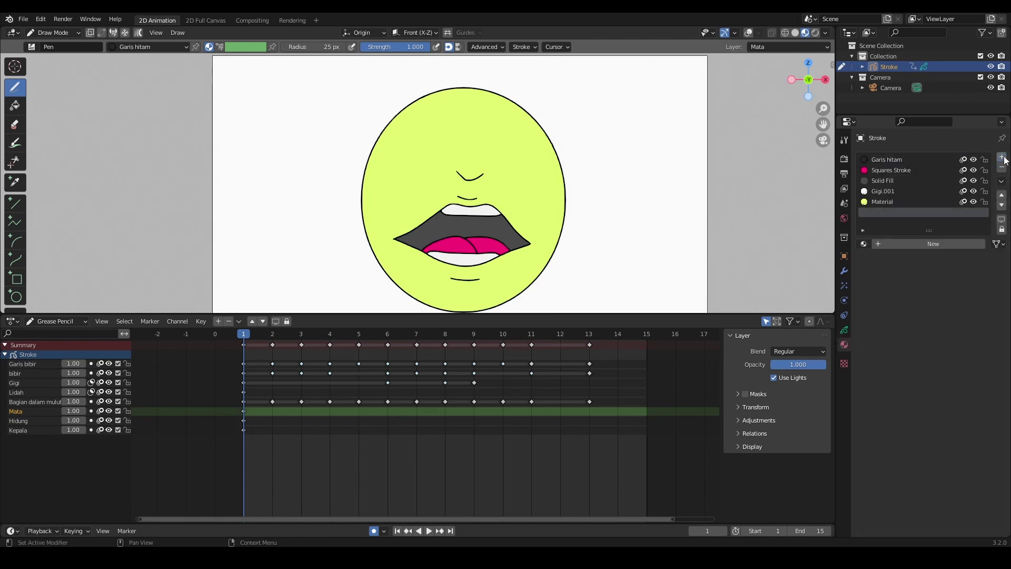
{"action": "left_click", "coordinate": [922, 244]}
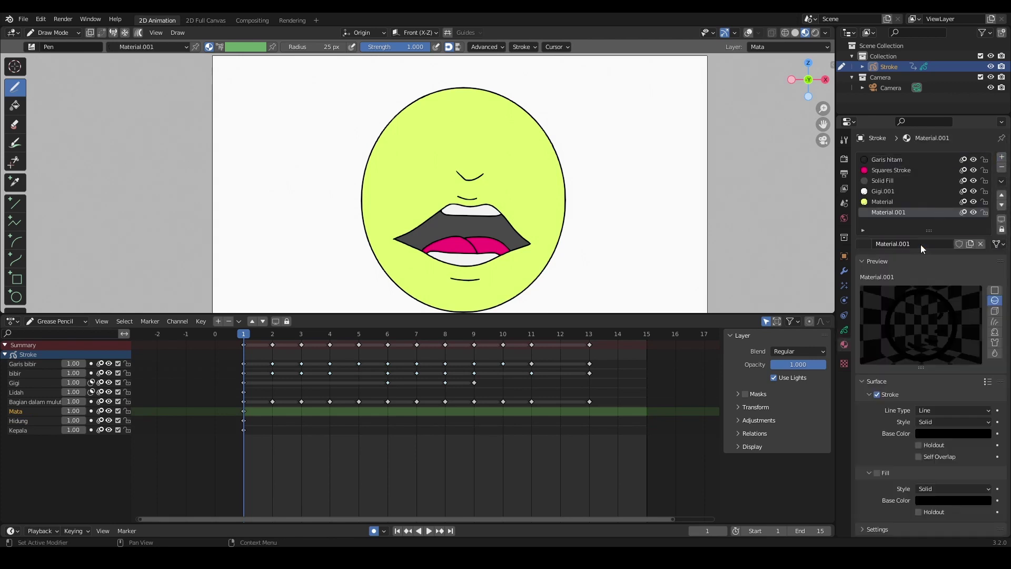
{"action": "left_click", "coordinate": [877, 473]}
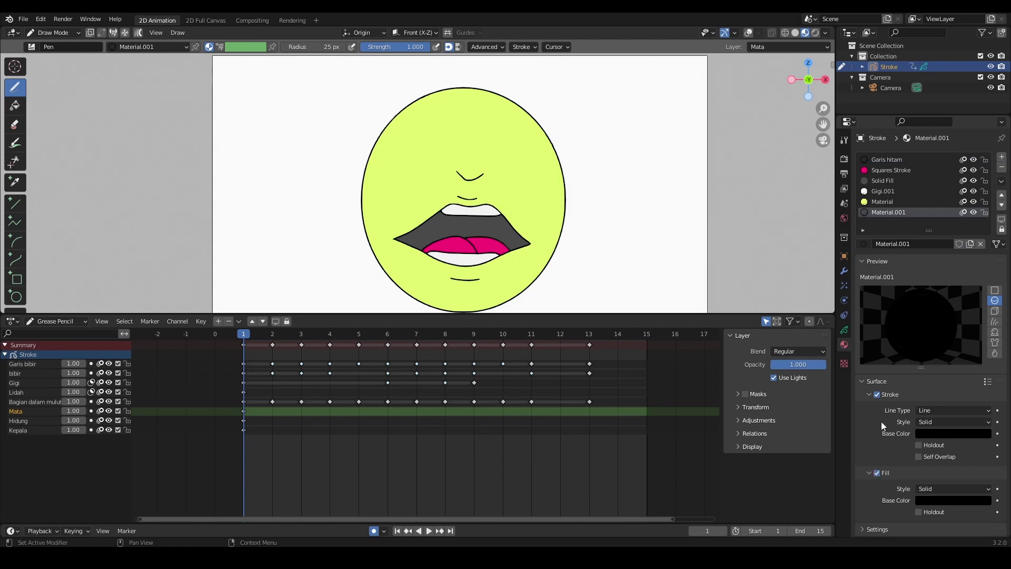
{"action": "left_click", "coordinate": [875, 394]}
Draw two tall filled black ovals as eyes above the nose, one on each side of the face
{"action": "left_click", "coordinate": [16, 296]}
{"action": "left_click_drag", "start_coordinate": [498, 140], "coordinate": [519, 169]}
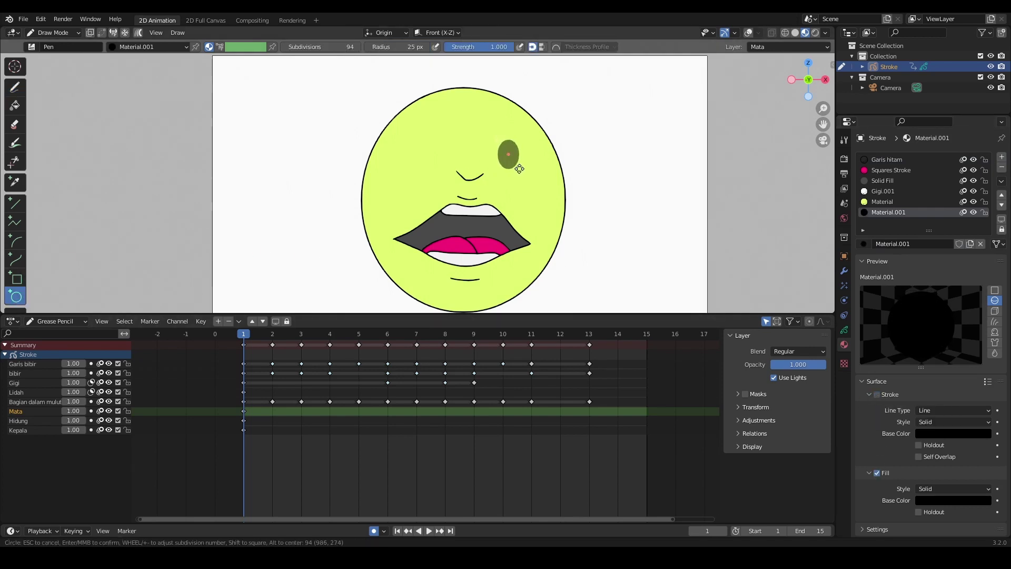
{"action": "key", "text": "Return"}
{"action": "mouse_move", "coordinate": [409, 139]}
{"action": "left_mouse_down"}
{"action": "mouse_move", "coordinate": [435, 171]}
{"action": "mouse_move", "coordinate": [415, 140]}
{"action": "left_mouse_up"}
{"action": "key", "text": "Return"}
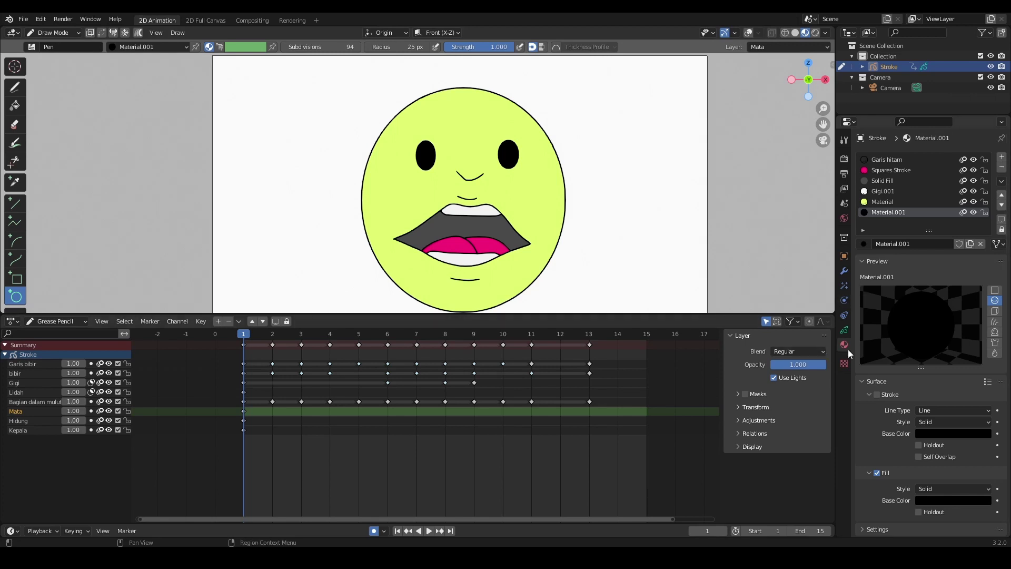
Add a layer above Mata and name it Alis
{"action": "left_click", "coordinate": [845, 331]}
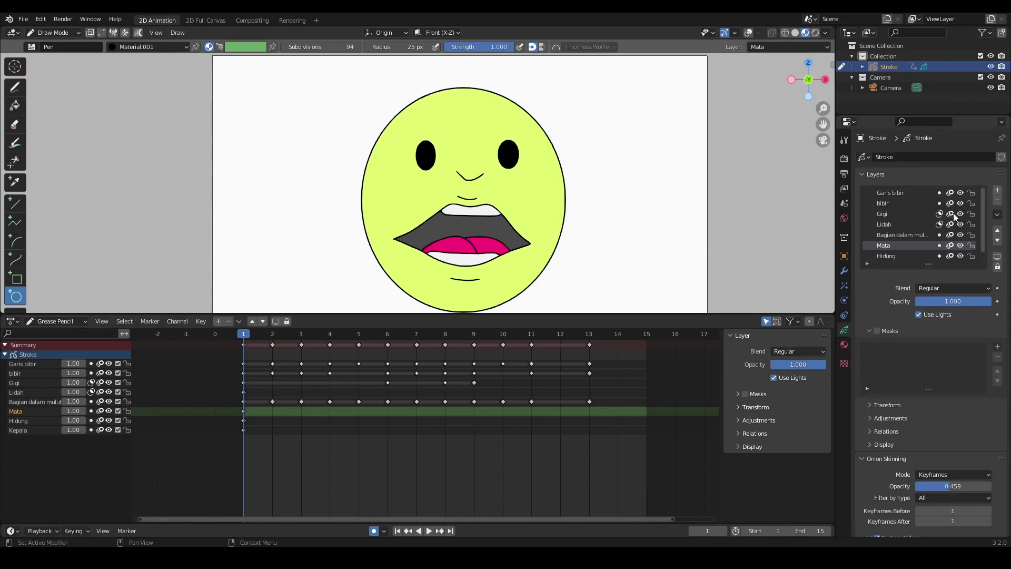
{"action": "left_click", "coordinate": [998, 190]}
{"action": "double_click", "coordinate": [890, 245]}
{"action": "type", "text": "Alis"}
{"action": "key", "text": "Return"}
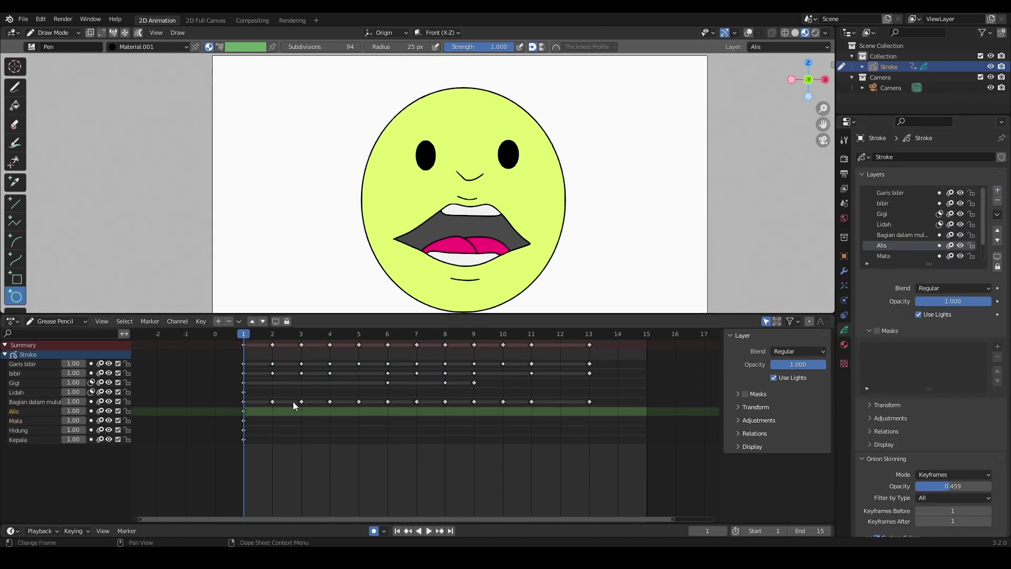
Draw a curved eyebrow above each eye with the Arc tool and the Garis hitam material
{"action": "left_click", "coordinate": [15, 87]}
{"action": "left_click", "coordinate": [845, 344]}
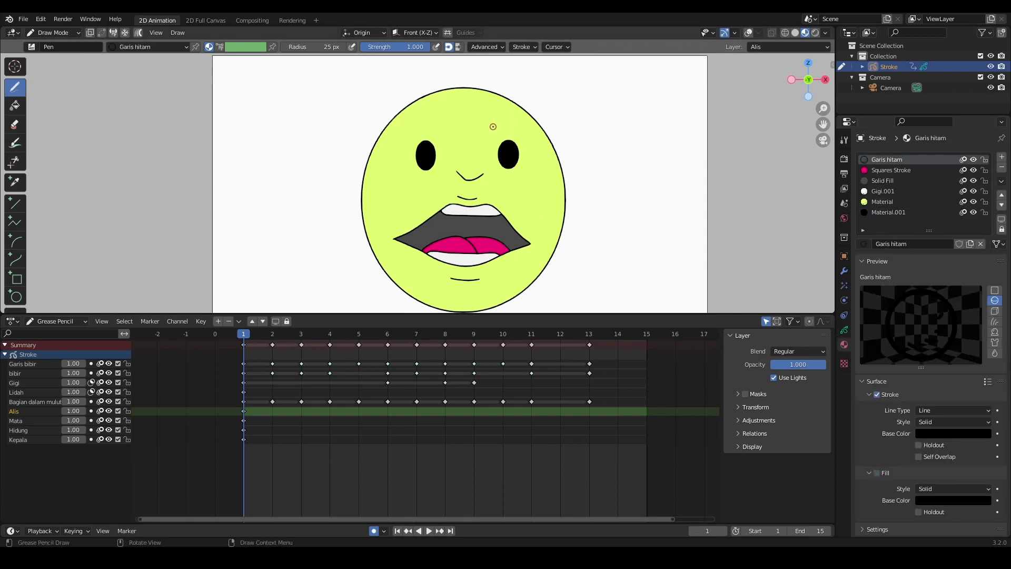
{"action": "left_click", "coordinate": [15, 241]}
{"action": "left_click_drag", "start_coordinate": [494, 125], "coordinate": [528, 126]}
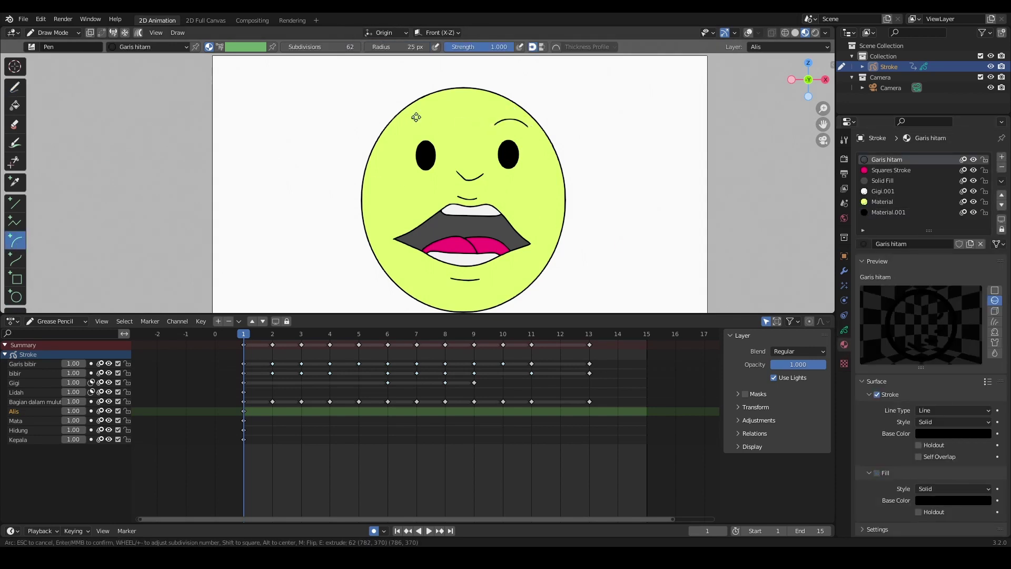
{"action": "key", "text": "Return"}
Play the animation to check the full face, show the object's modifiers, and return to the first frame
{"action": "scroll", "coordinate": [605, 274], "scroll_direction": "down", "scroll_amount": 3}
{"action": "key", "text": "space"}
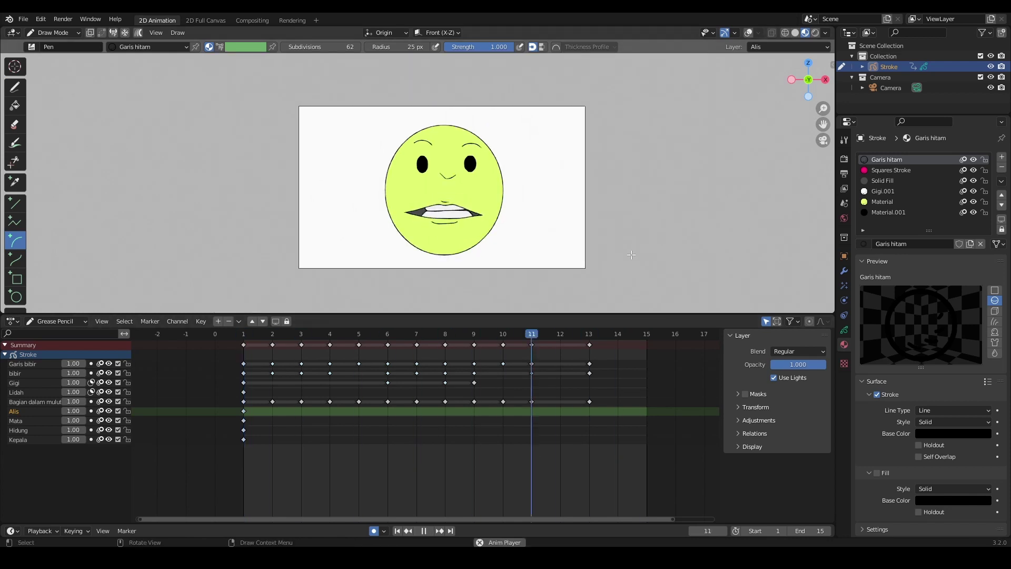
{"action": "left_click", "coordinate": [845, 271]}
{"action": "key", "text": "Home"}
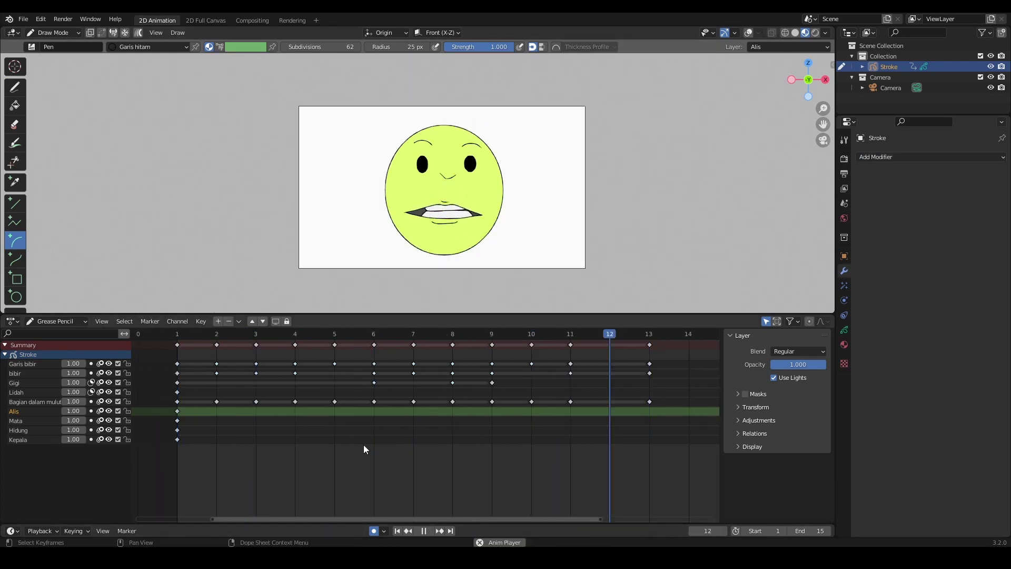
{"action": "key", "text": "space"}
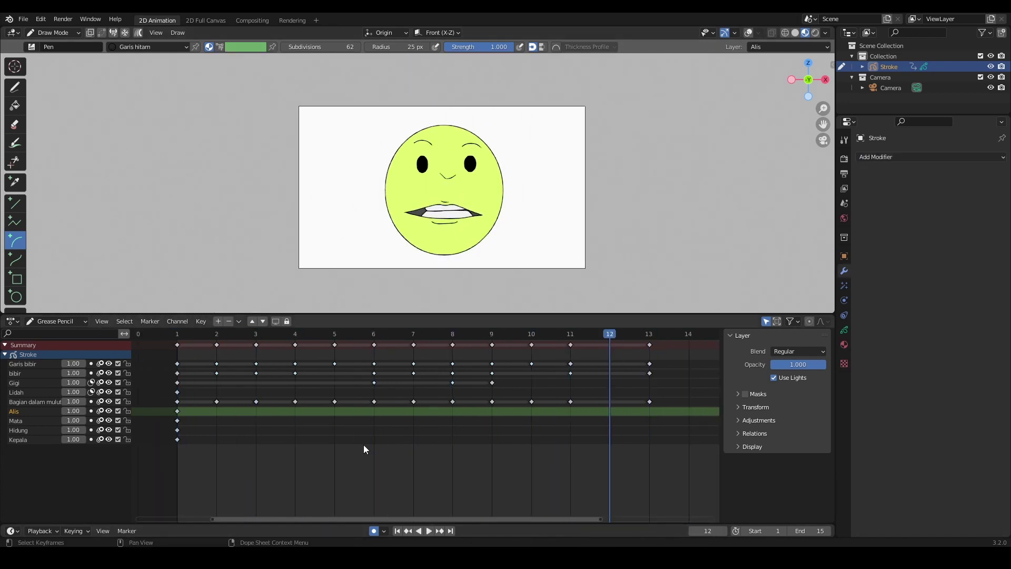
{"action": "left_click", "coordinate": [398, 531]}
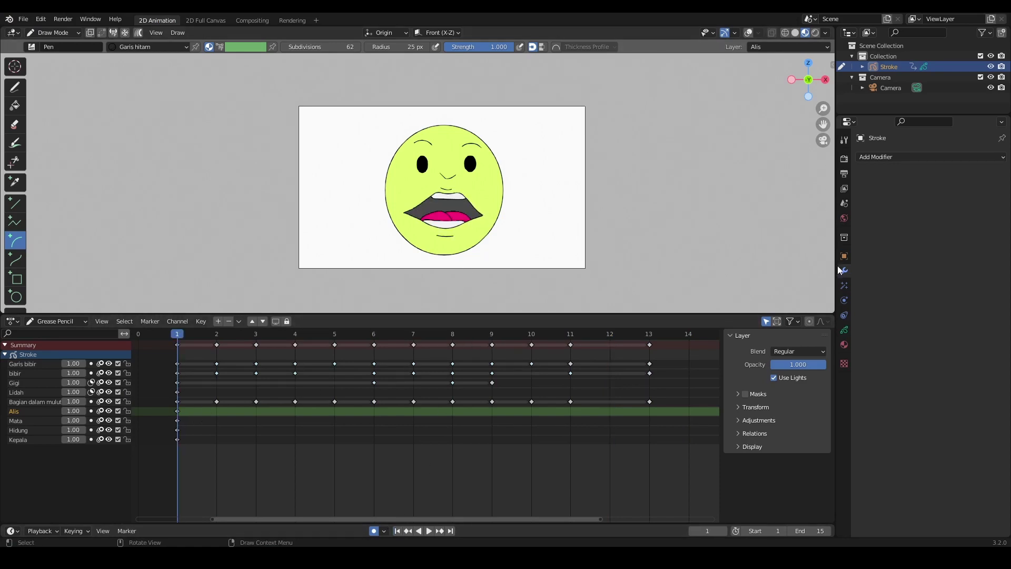
Add a Time Offset modifier to the Stroke object with a custom range ending at frame 14
{"action": "left_click", "coordinate": [891, 157]}
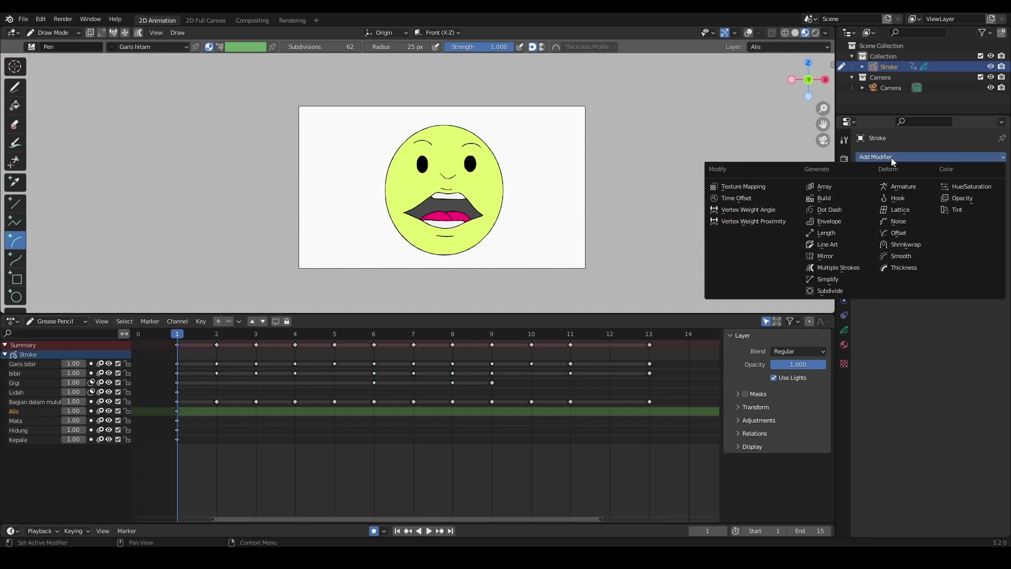
{"action": "left_click", "coordinate": [737, 198]}
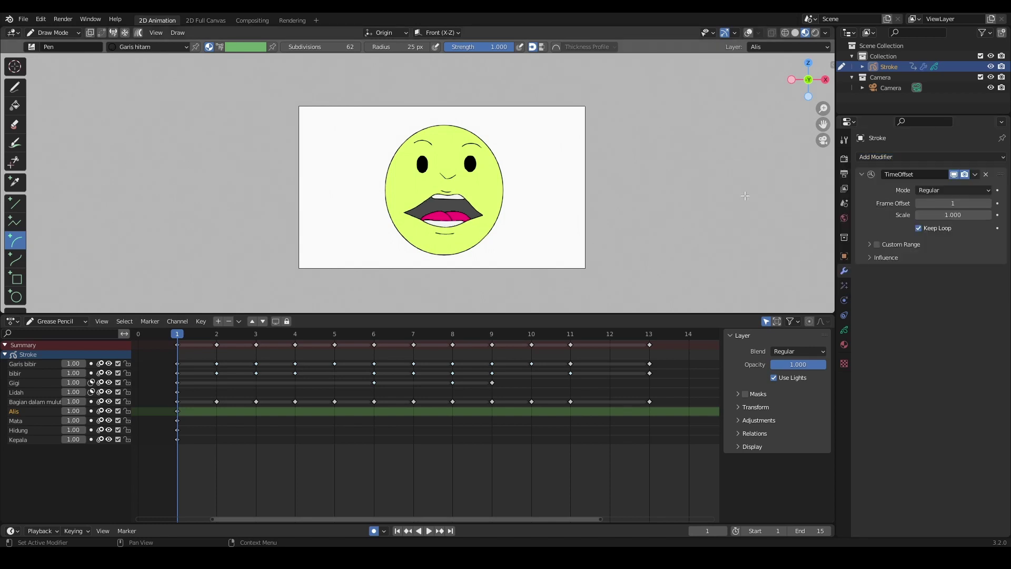
{"action": "left_click", "coordinate": [869, 244]}
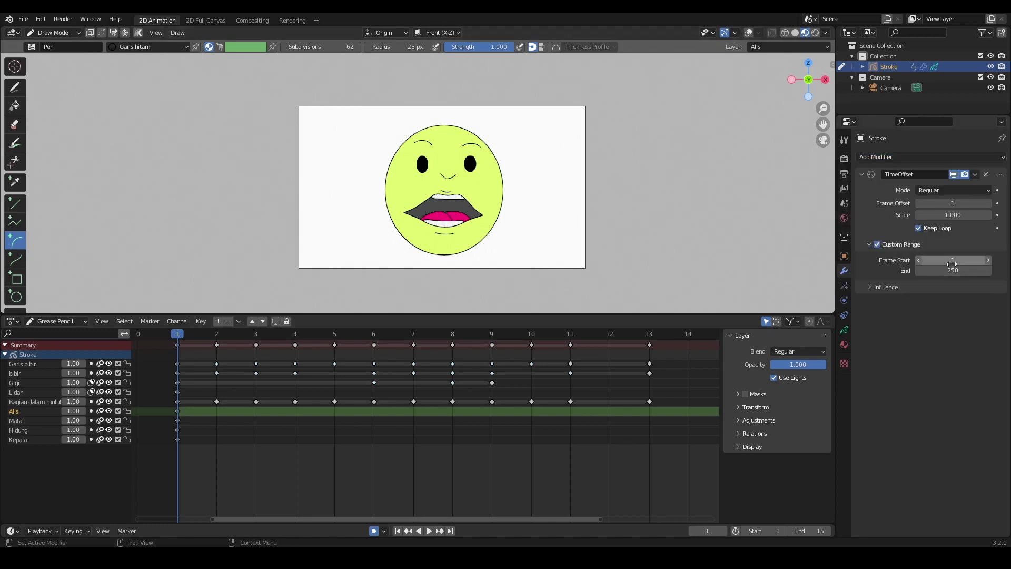
{"action": "left_click", "coordinate": [927, 270]}
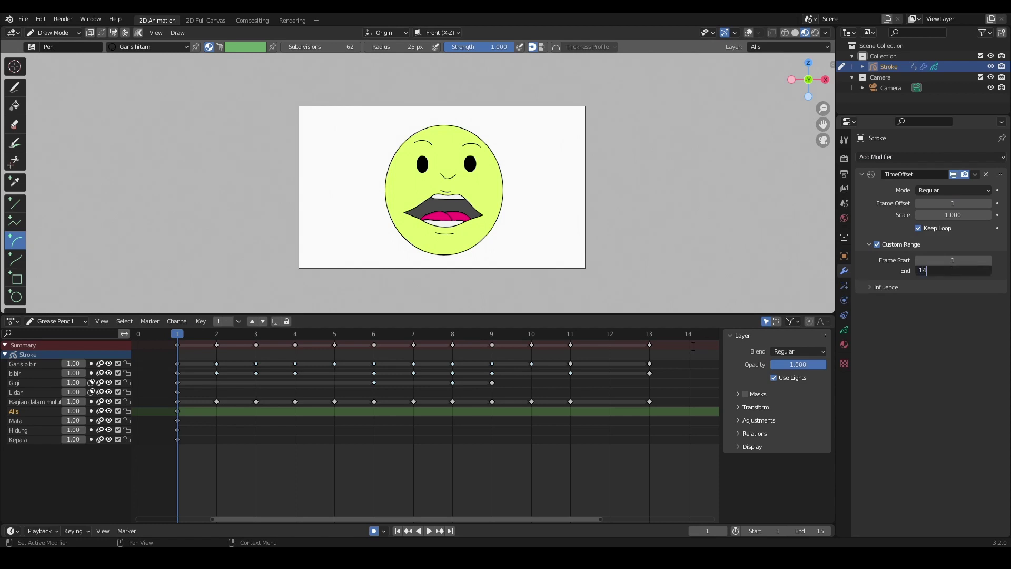
{"action": "type", "text": "14"}
{"action": "key", "text": "Return"}
{"action": "left_click_drag", "start_coordinate": [611, 337], "coordinate": [684, 326]}
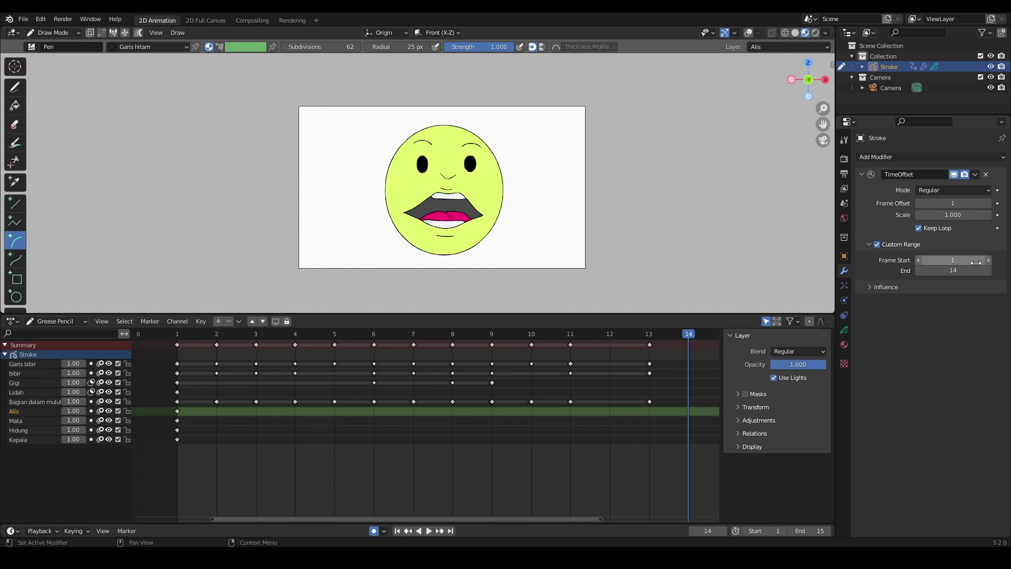
Set the scene's end frame to 75 and fit the whole frame range in the timeline
{"action": "left_click", "coordinate": [821, 531]}
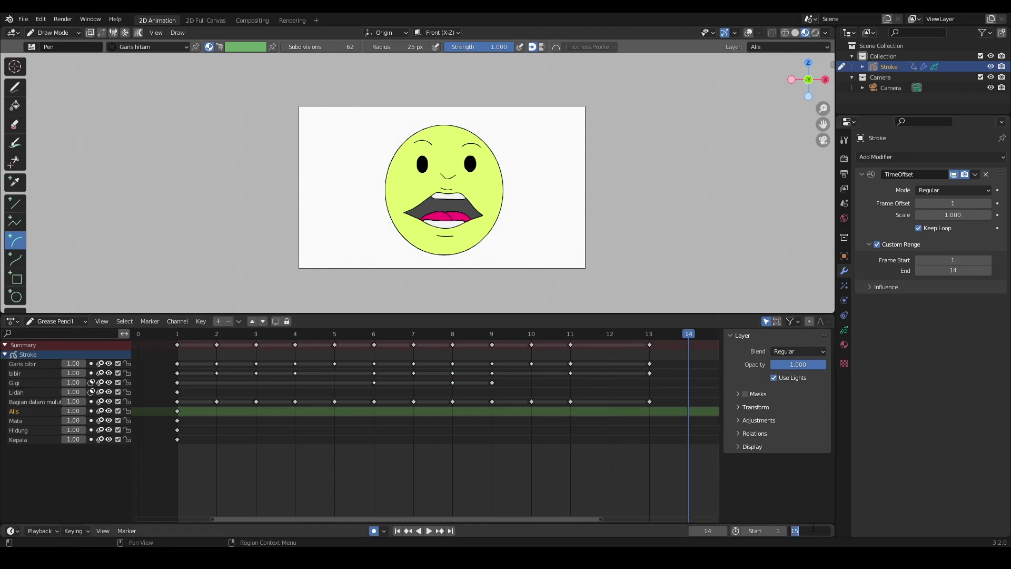
{"action": "type", "text": "75"}
{"action": "key", "text": "Return"}
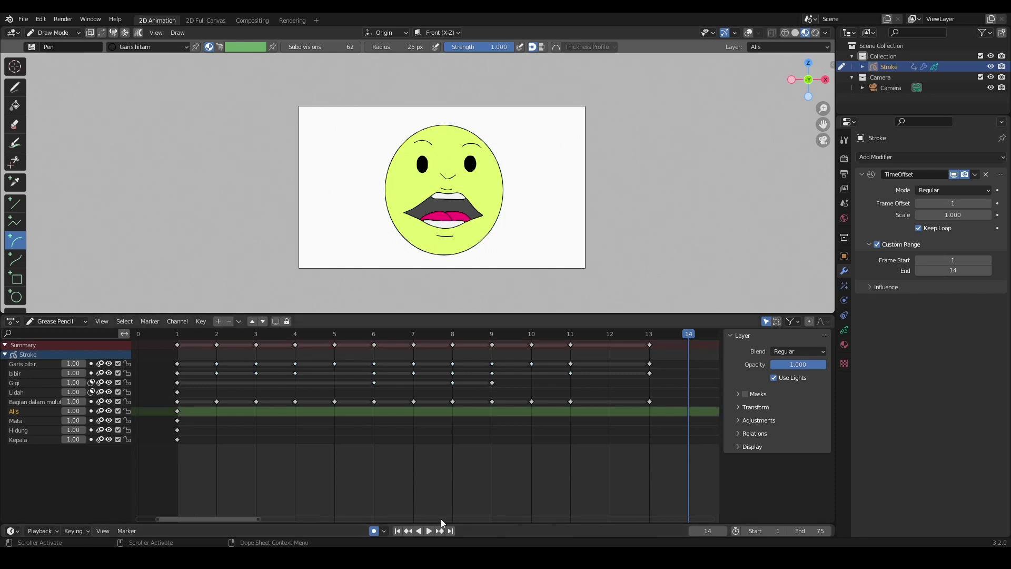
{"action": "left_click_drag", "start_coordinate": [258, 519], "coordinate": [744, 519]}
Play the looped mouth animation from the first frame
{"action": "left_click", "coordinate": [398, 531]}
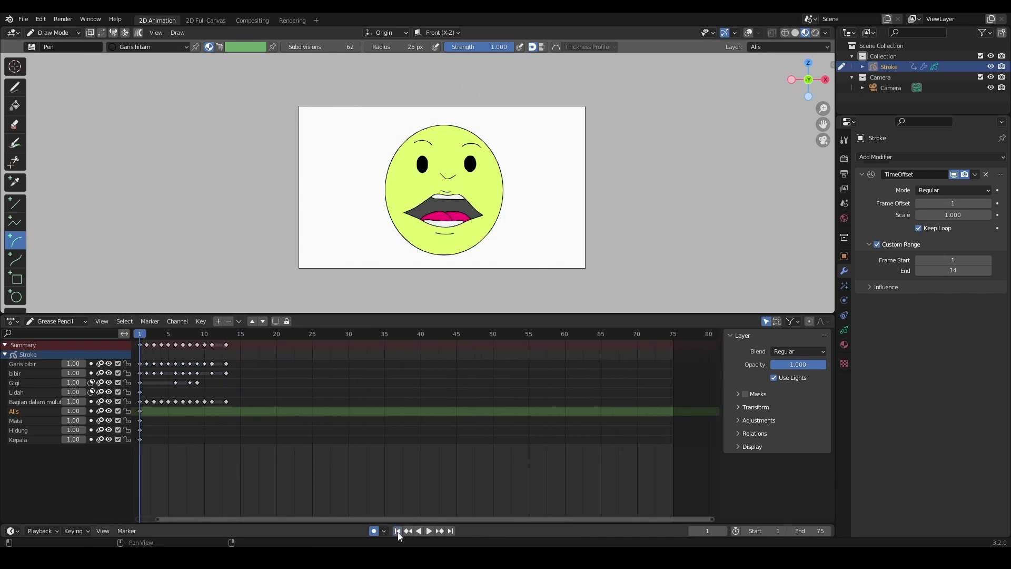
{"action": "key", "text": "space"}
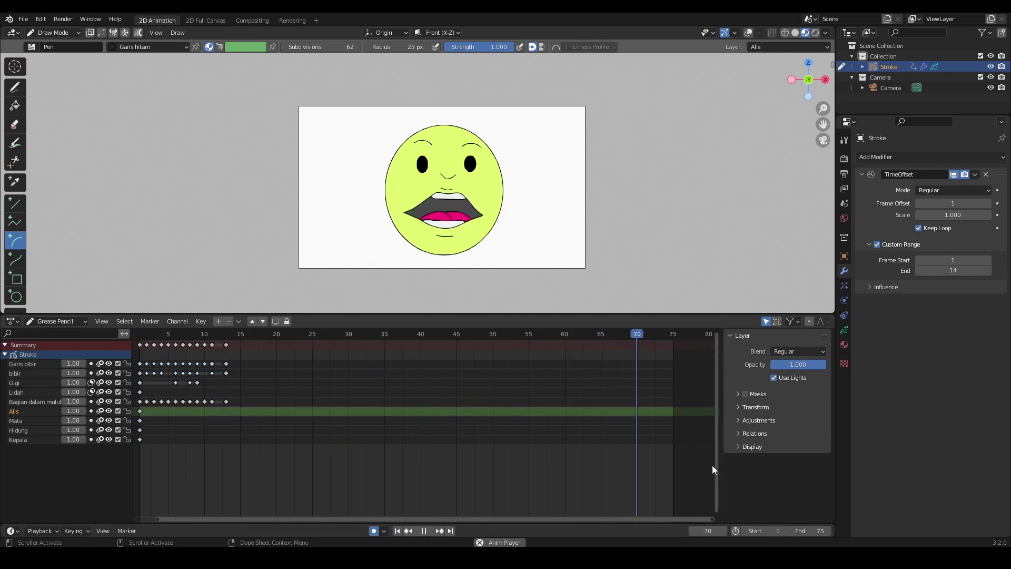
{"action": "key", "text": "space"}
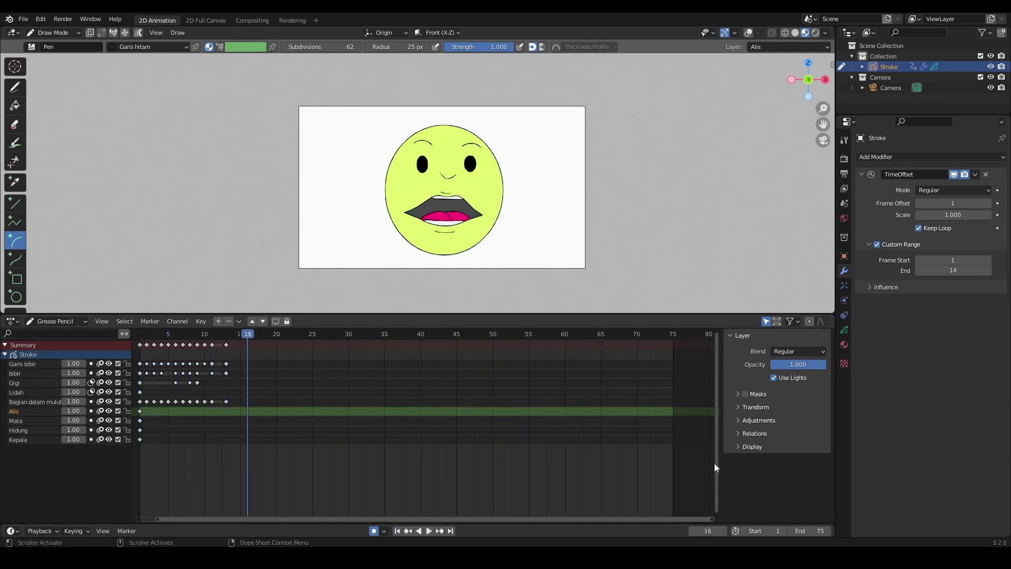
Set the Time Offset custom range end to 17 and replay the animation from the first frame
{"action": "left_click", "coordinate": [958, 271]}
{"action": "key", "text": "Return"}
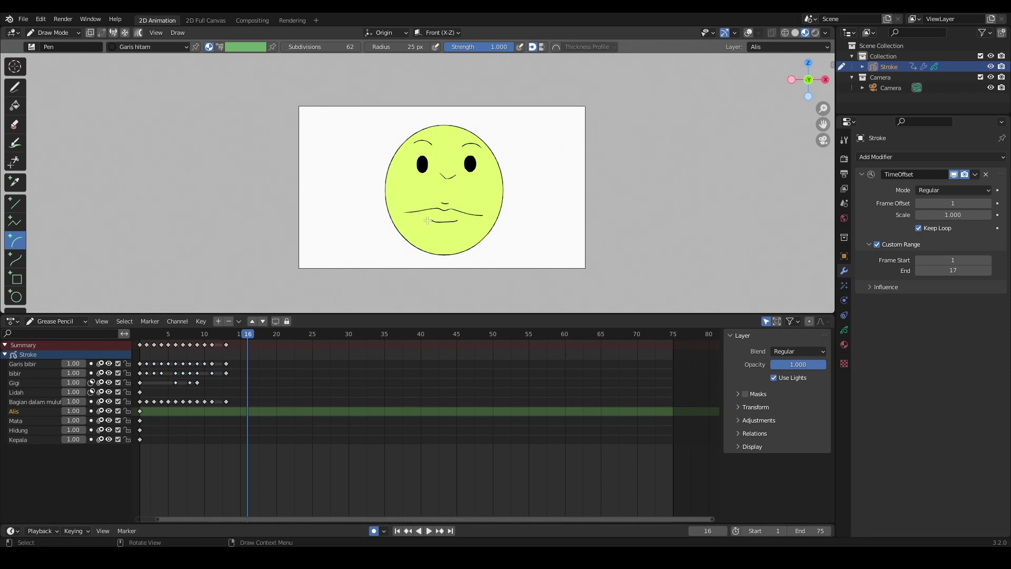
{"action": "scroll", "coordinate": [423, 219], "scroll_direction": "up", "scroll_amount": 1}
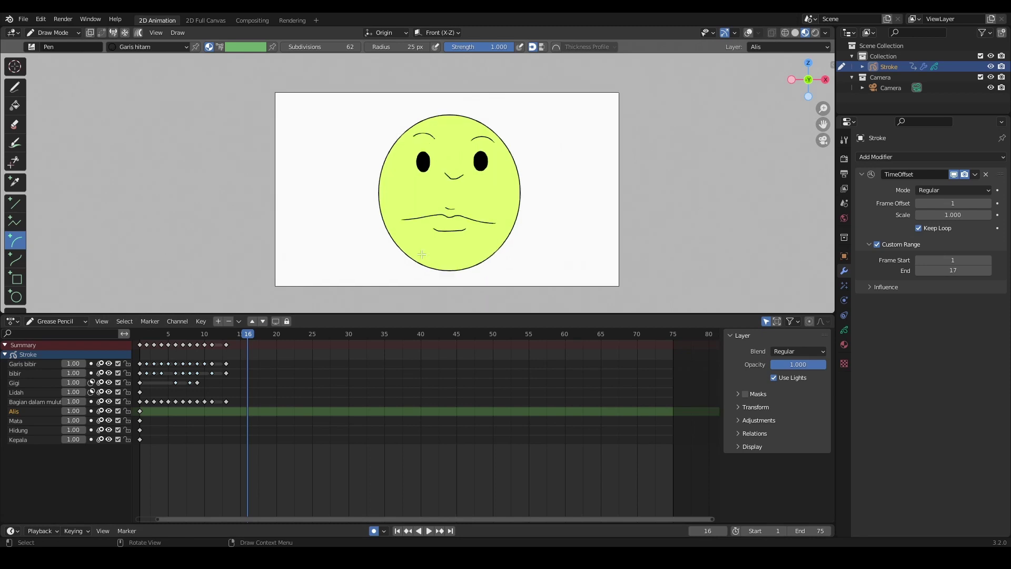
{"action": "left_click", "coordinate": [397, 531]}
{"action": "key", "text": "space"}
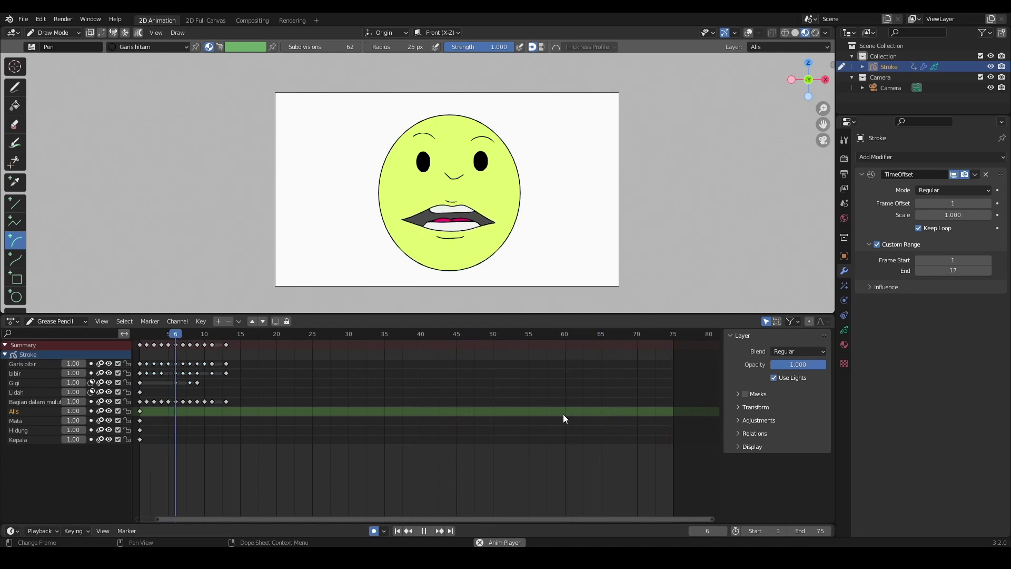
{"action": "key", "text": "space"}
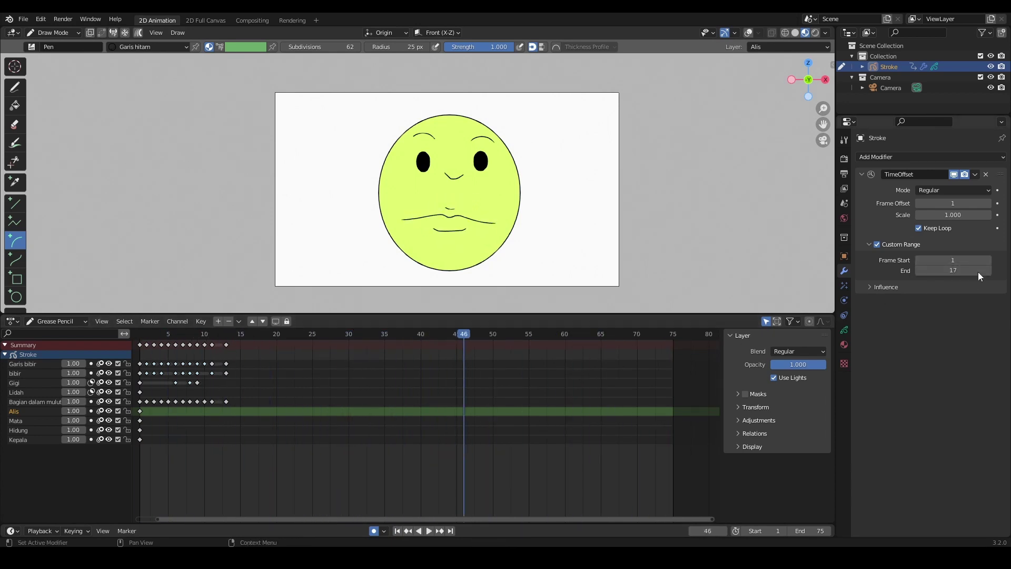
Set the Time Offset custom range end to 20 and the scene's end frame to 80
{"action": "double_click", "coordinate": [978, 272]}
{"action": "type", "text": "20"}
{"action": "key", "text": "Return"}
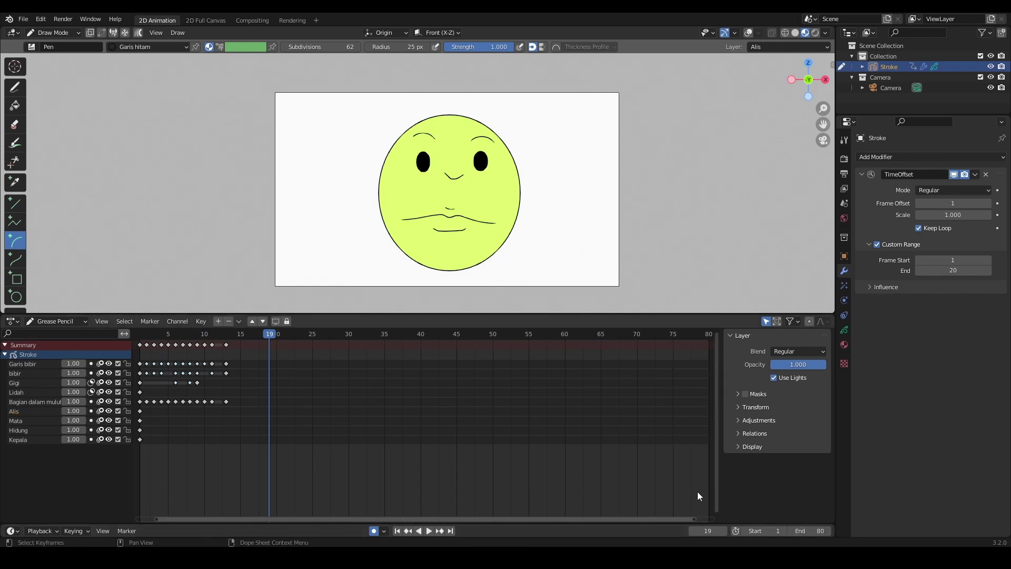
{"action": "left_click", "coordinate": [399, 531]}
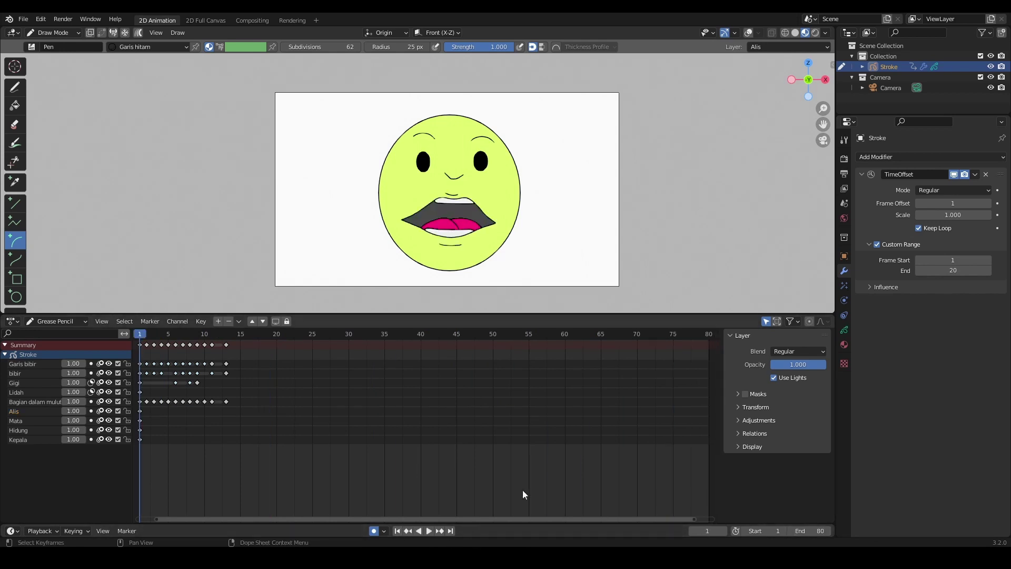
Set the scene's output frame rate to 25 fps
{"action": "left_click", "coordinate": [843, 161]}
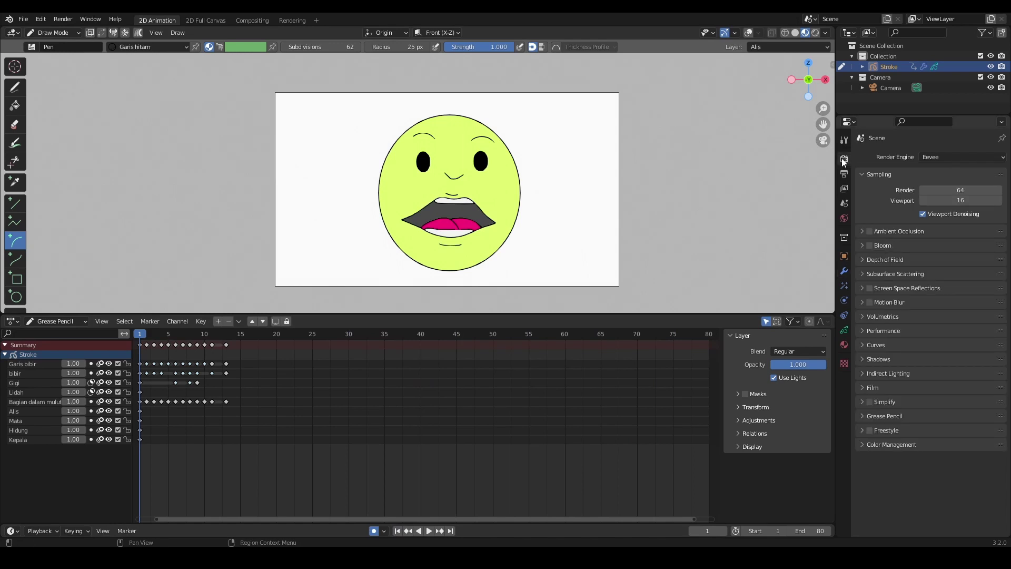
{"action": "left_click", "coordinate": [844, 174]}
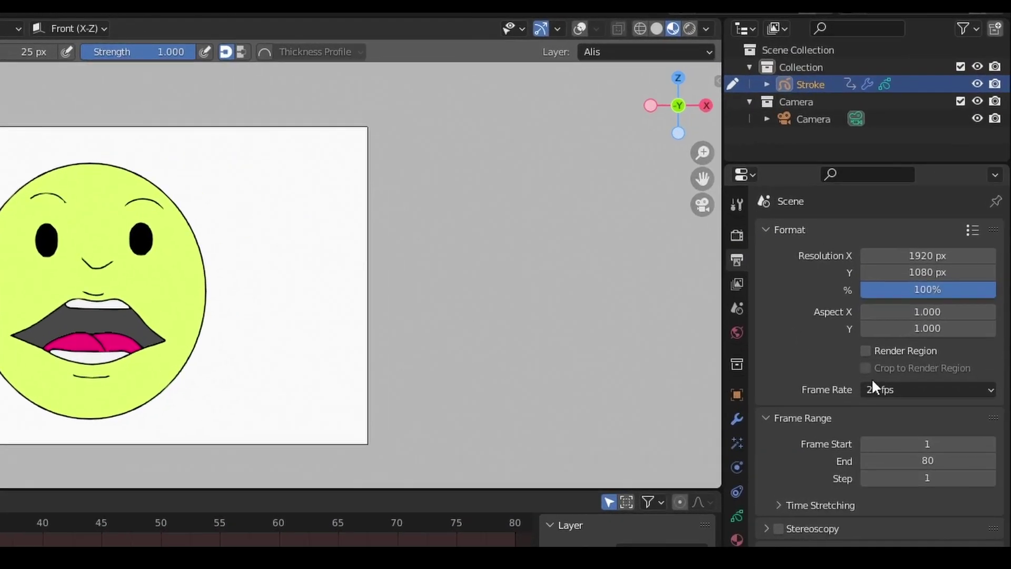
{"action": "left_click", "coordinate": [933, 390]}
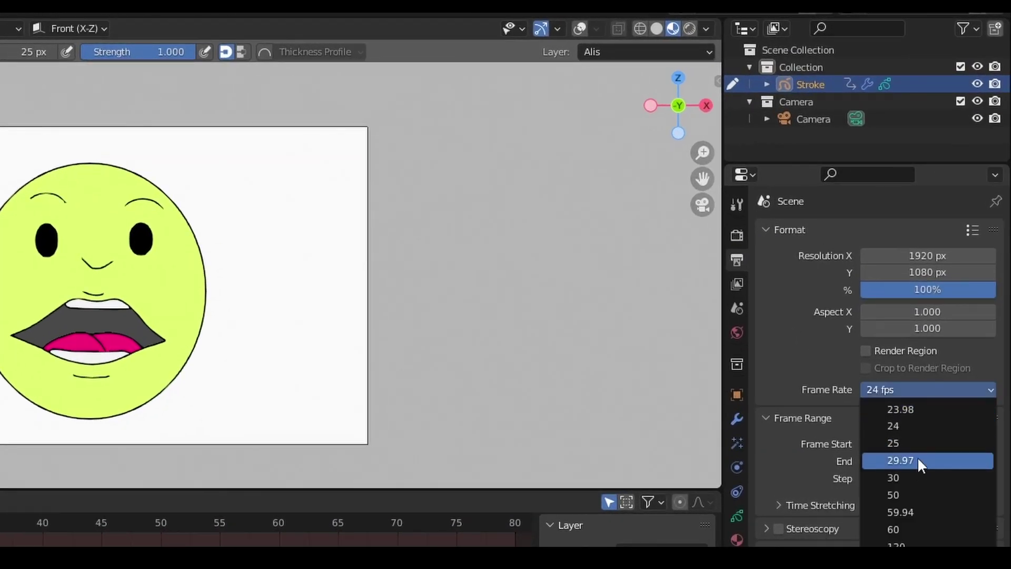
{"action": "left_click", "coordinate": [921, 443]}
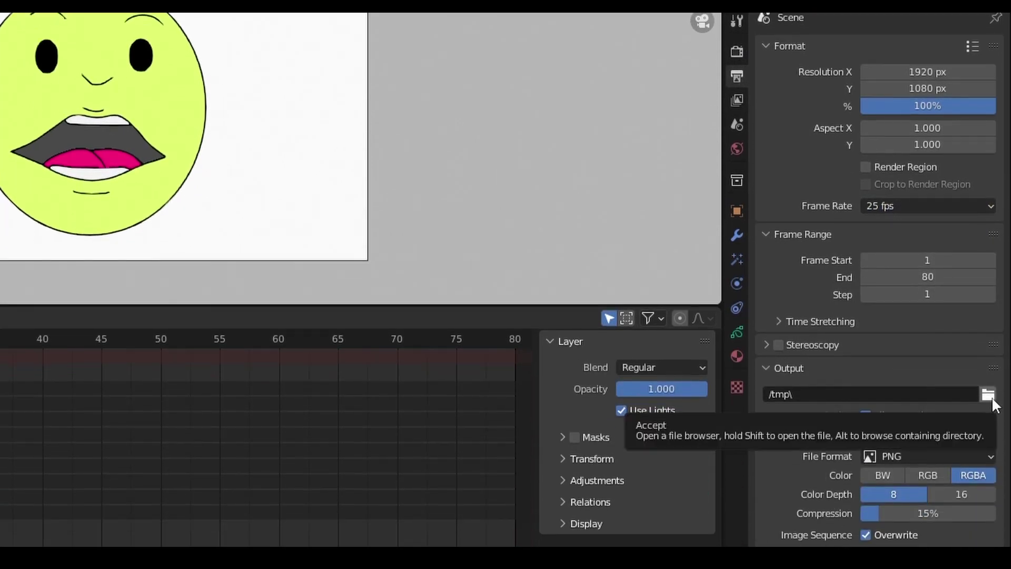
Set the render output to Animasi gerakan bibir in the Downloads folder and choose FFmpeg Video as the file format
{"action": "left_click", "coordinate": [989, 395]}
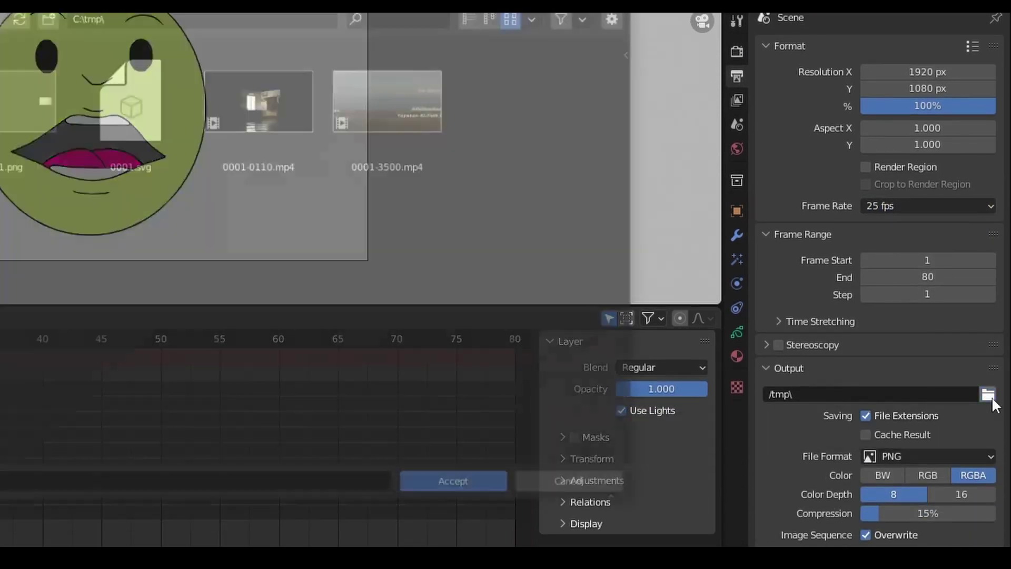
{"action": "left_click", "coordinate": [941, 452]}
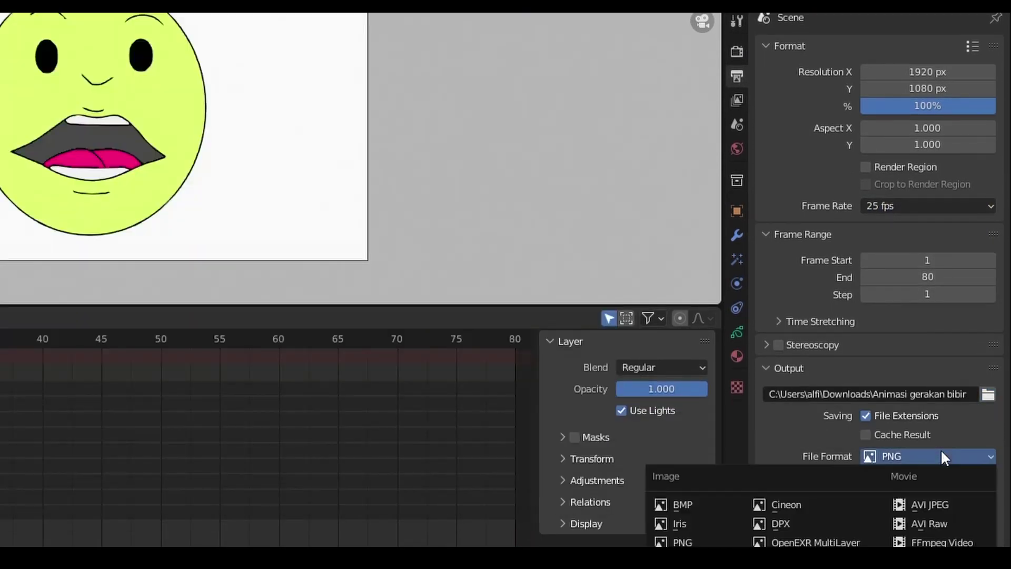
{"action": "left_click", "coordinate": [943, 542]}
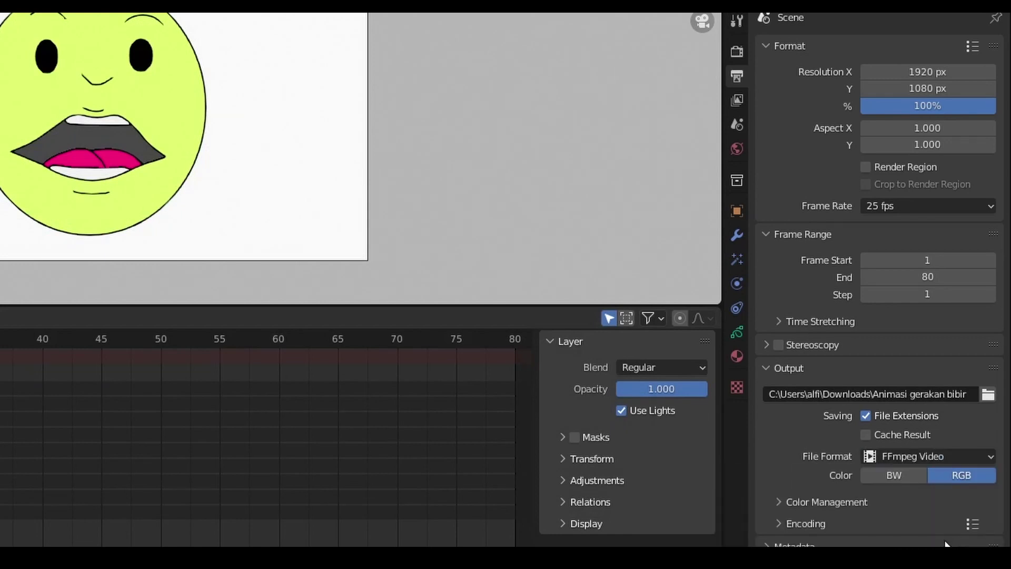
Apply the H264 in MP4 encoding preset to the video output and render the animation
{"action": "left_click", "coordinate": [779, 524]}
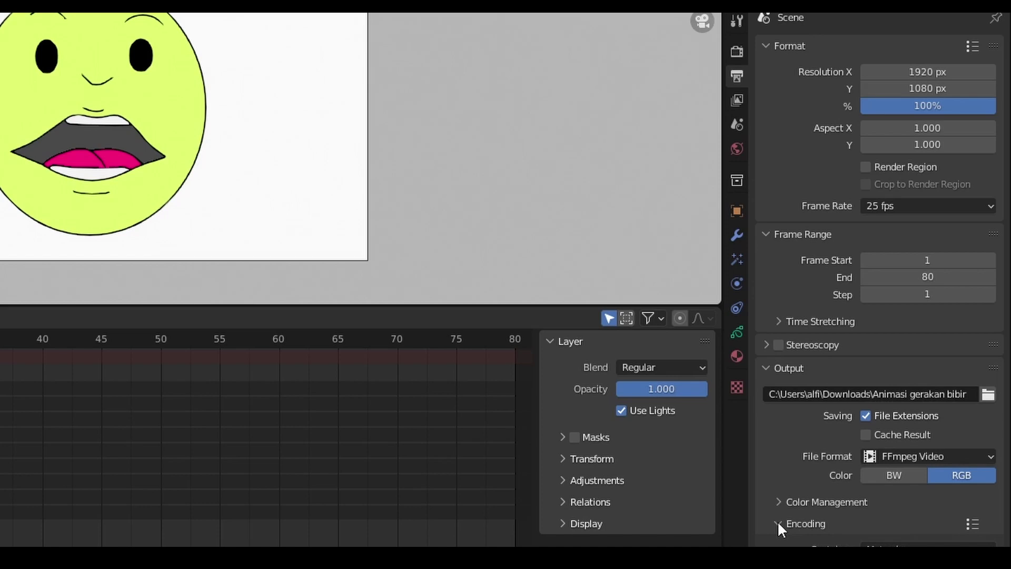
{"action": "left_click", "coordinate": [973, 526]}
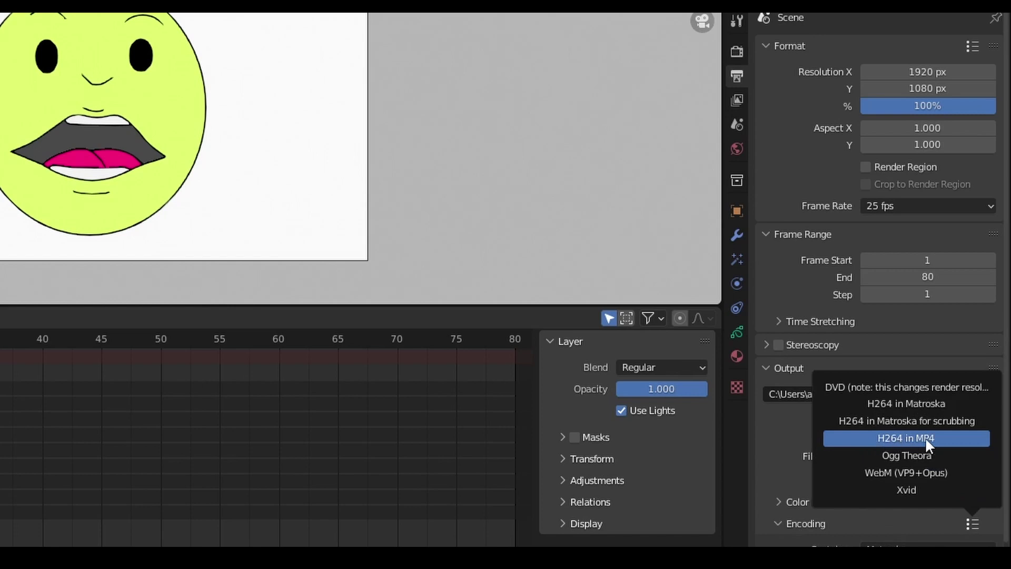
{"action": "left_click", "coordinate": [925, 440]}
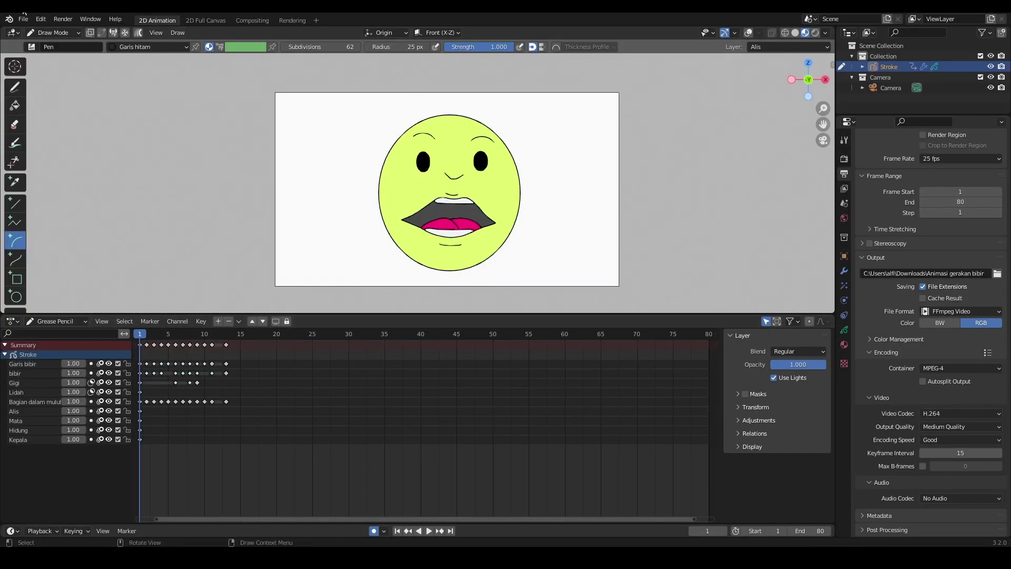
{"action": "left_click", "coordinate": [62, 20]}
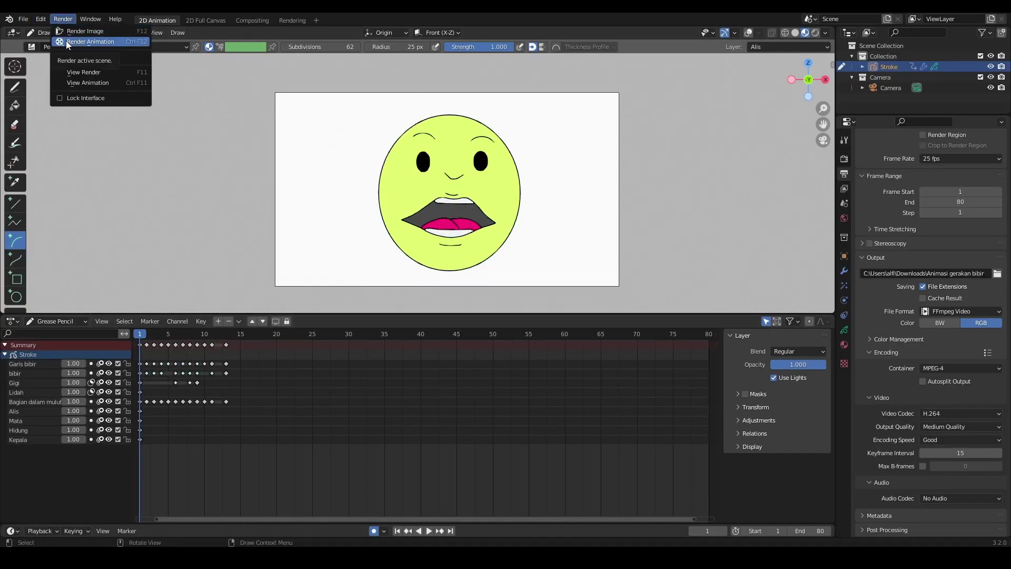
{"action": "left_click", "coordinate": [66, 40]}
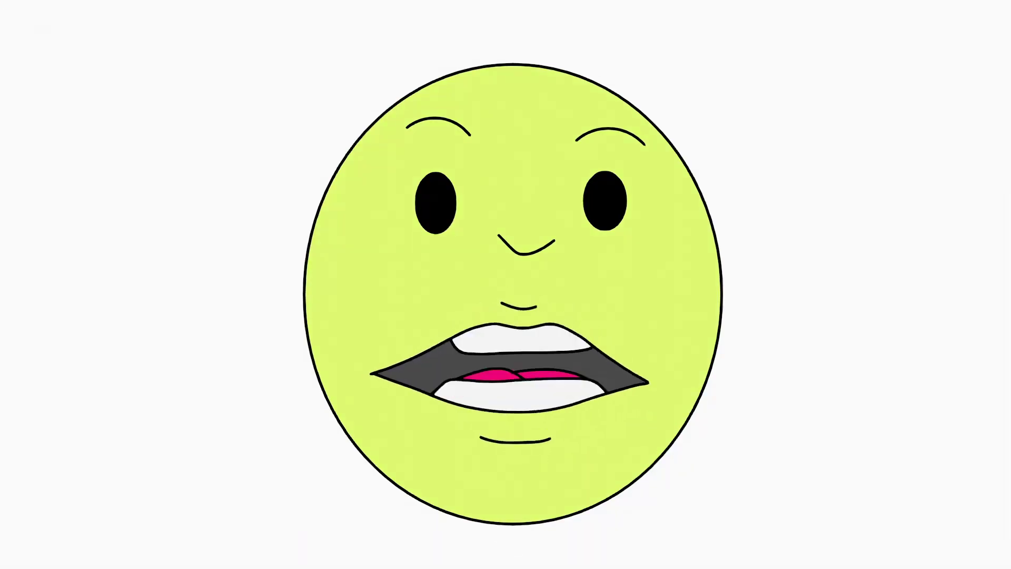